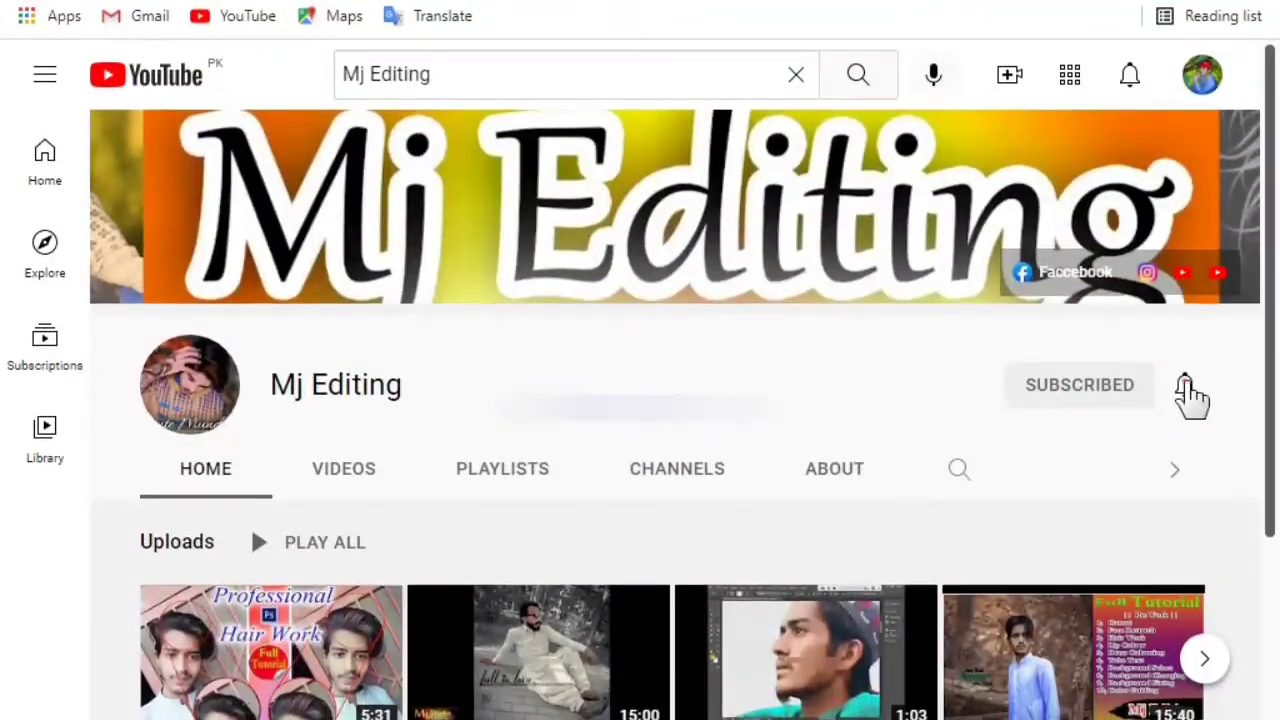
Step: Set the subscribed Mj Editing channel's notification bell to All
left_click(1188, 391)
left_click(1050, 445)
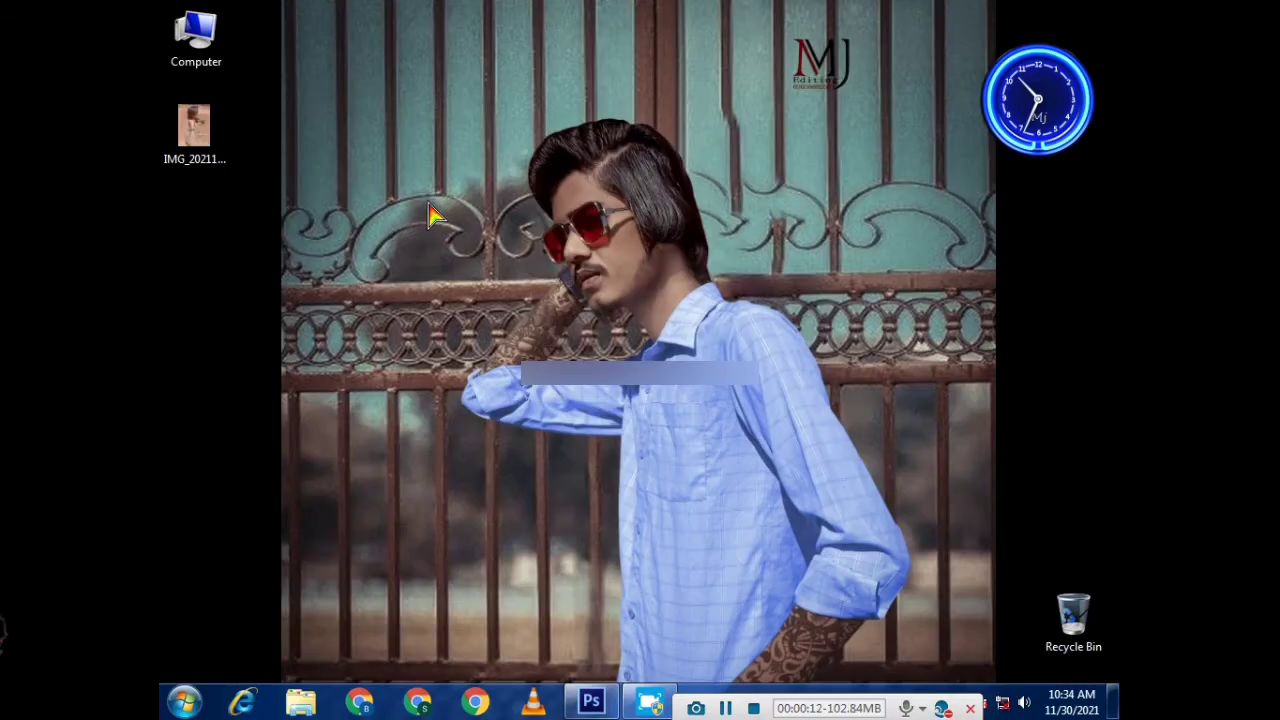
Step: Preview the desktop portrait in Photo Viewer, close it, and bring up Photoshop's Open dialog
double_click(194, 127)
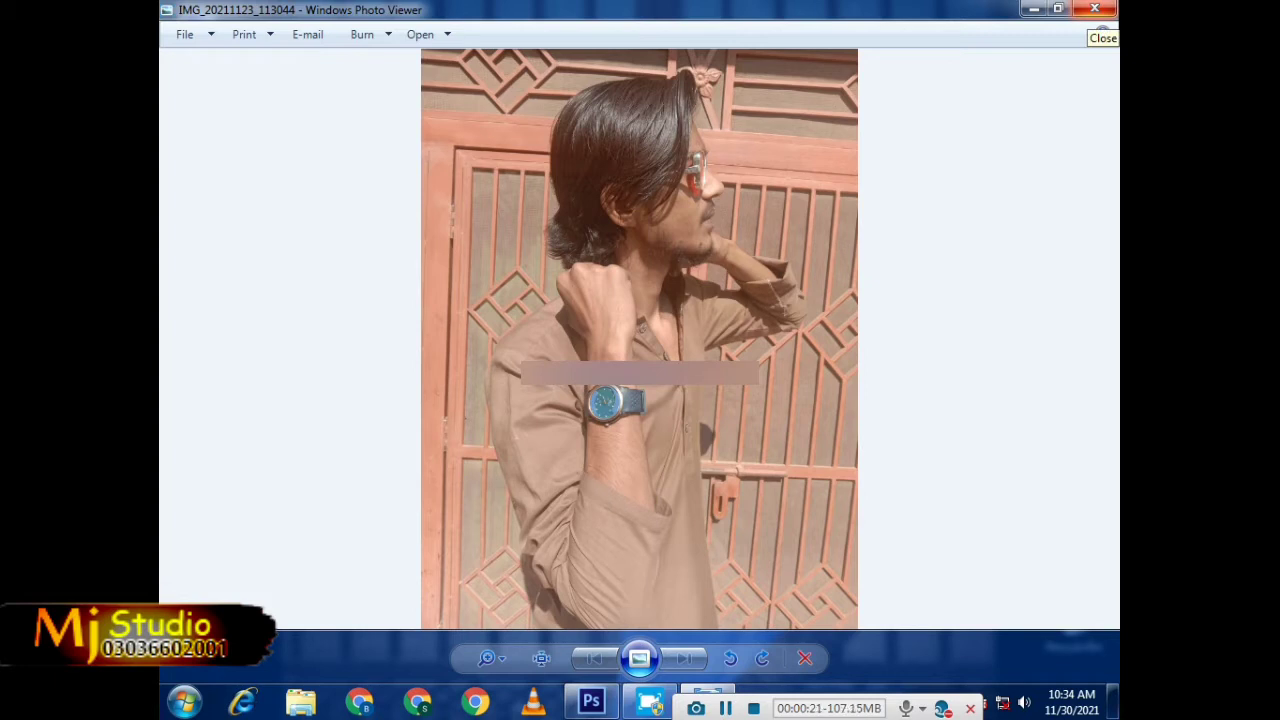
left_click(1094, 9)
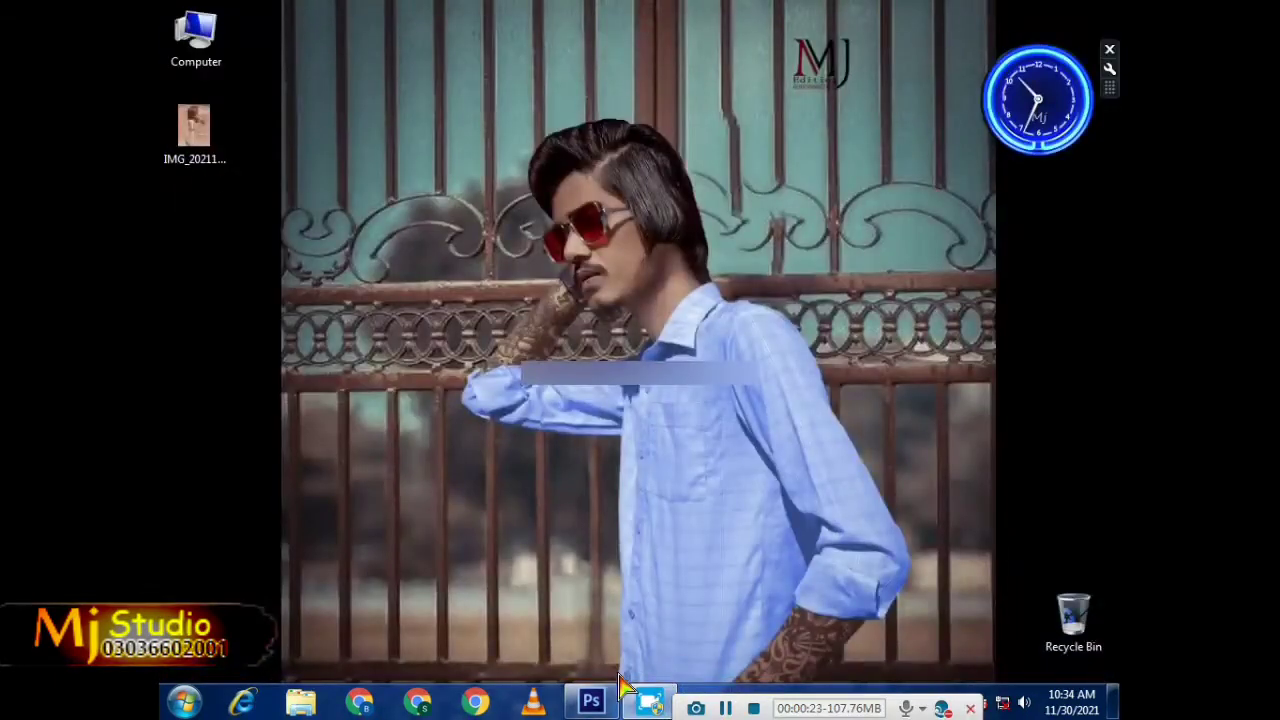
left_click(591, 701)
double_click(528, 296)
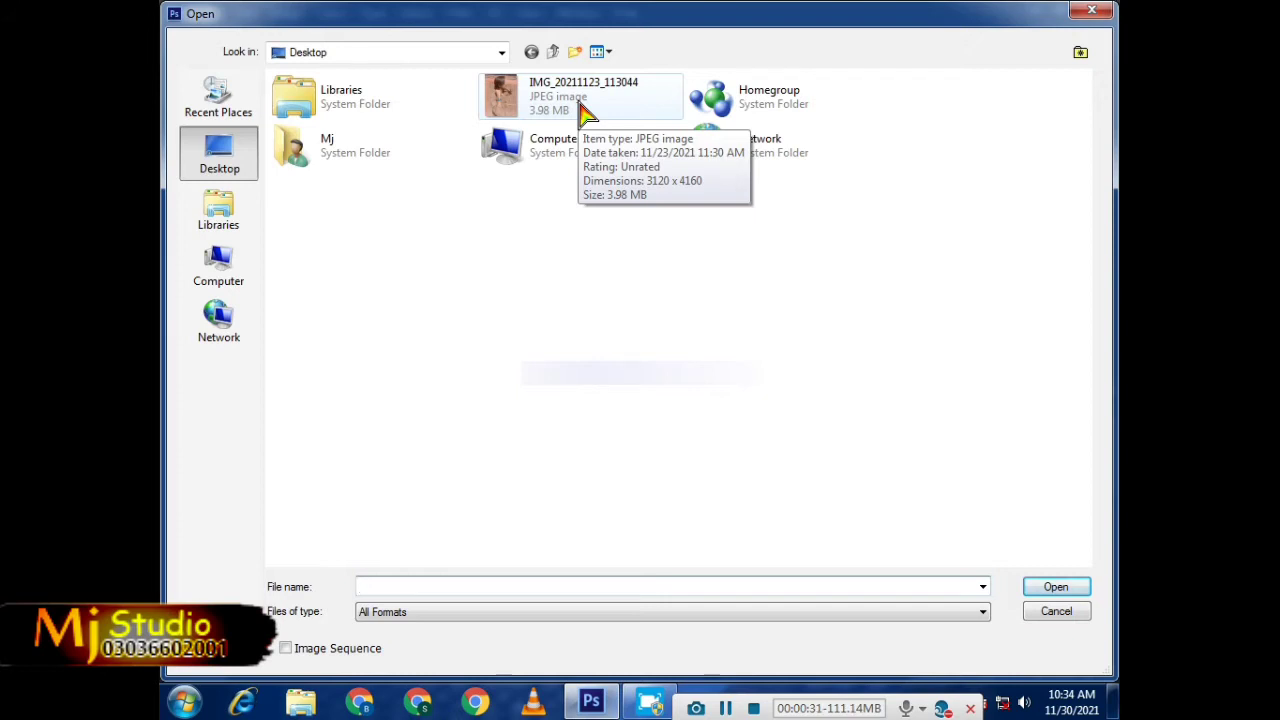
Step: Open the portrait in Camera Raw with Contrast +25, Highlights -33, Shadows +13, Whites -23, Blacks -22
double_click(584, 105)
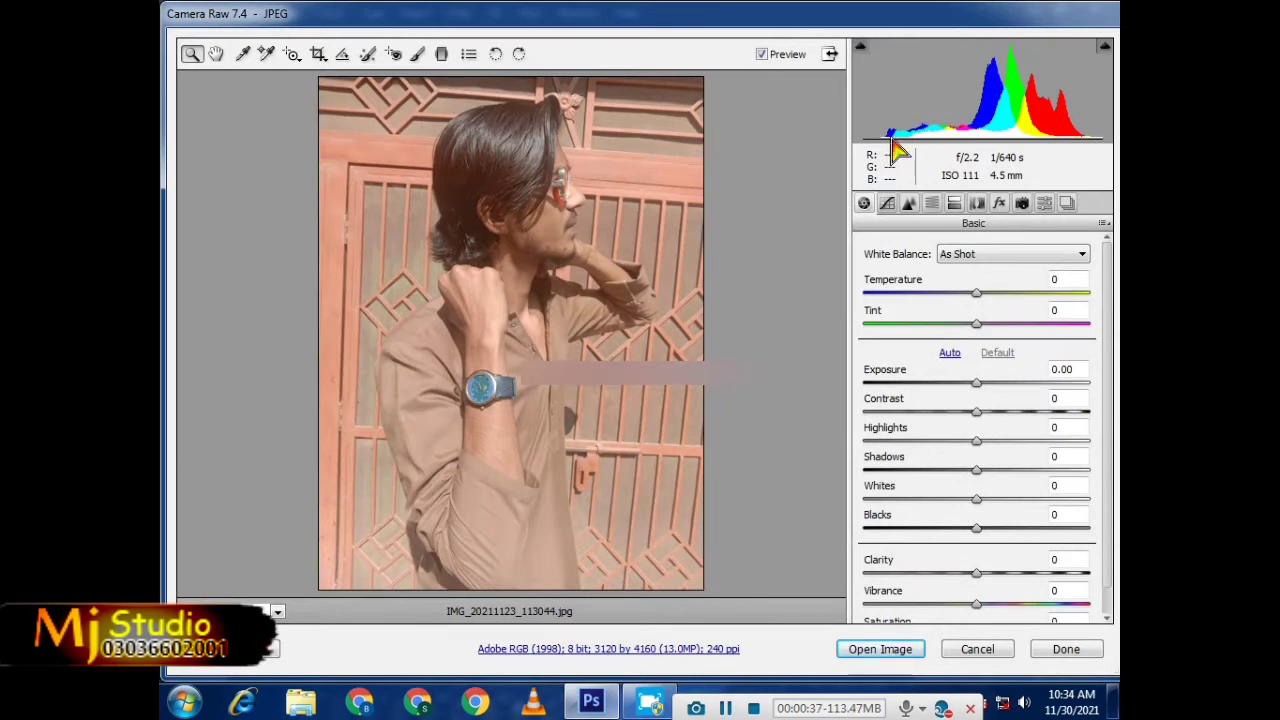
left_click(1004, 412)
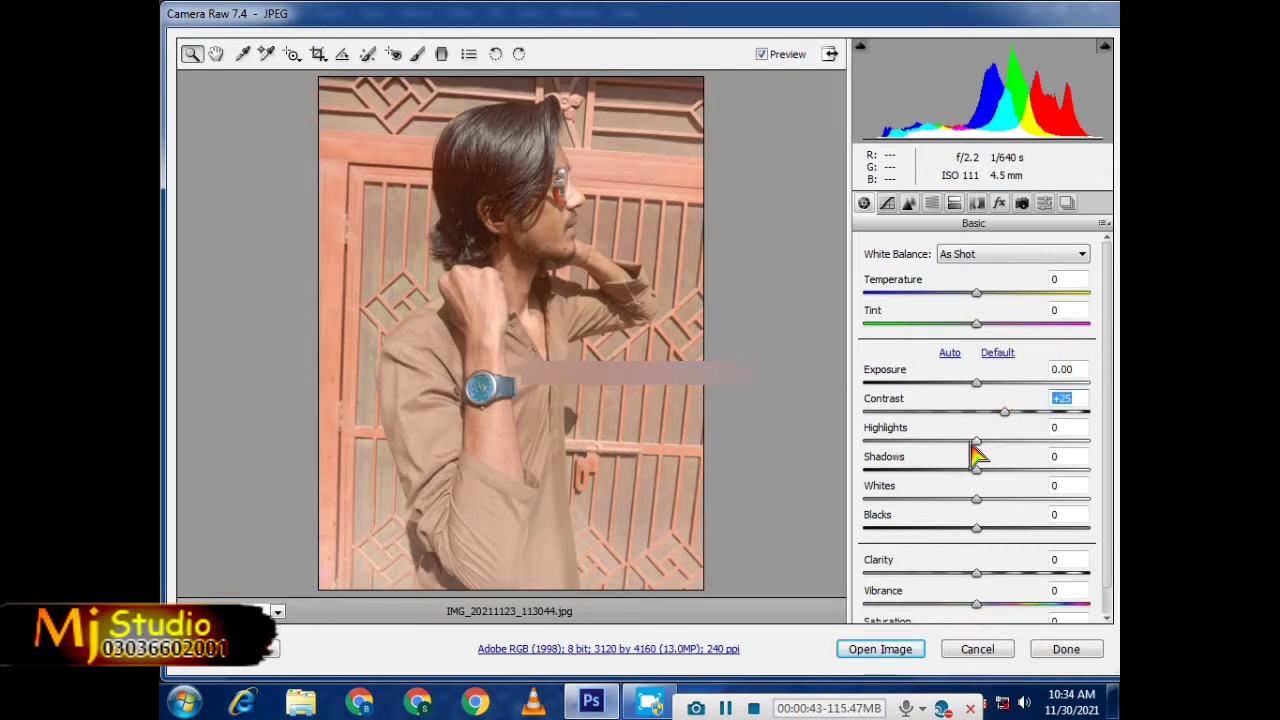
left_click_drag(975, 443, 938, 443)
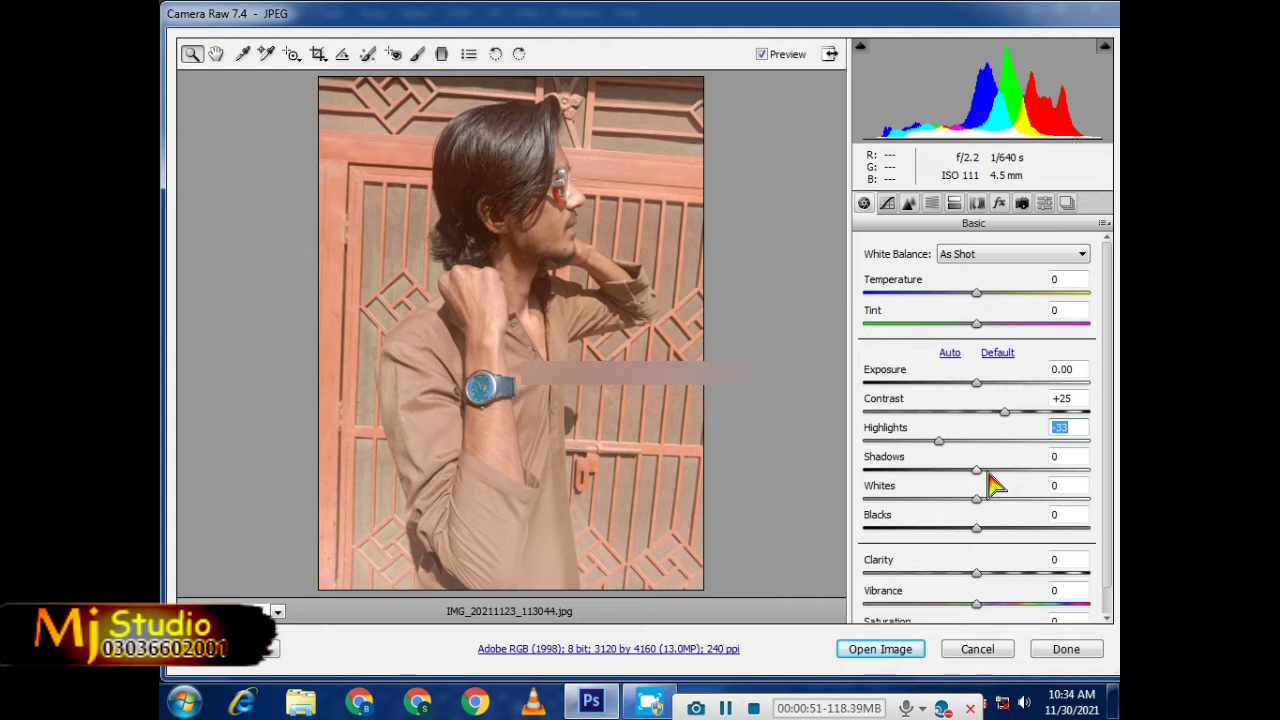
left_click(991, 470)
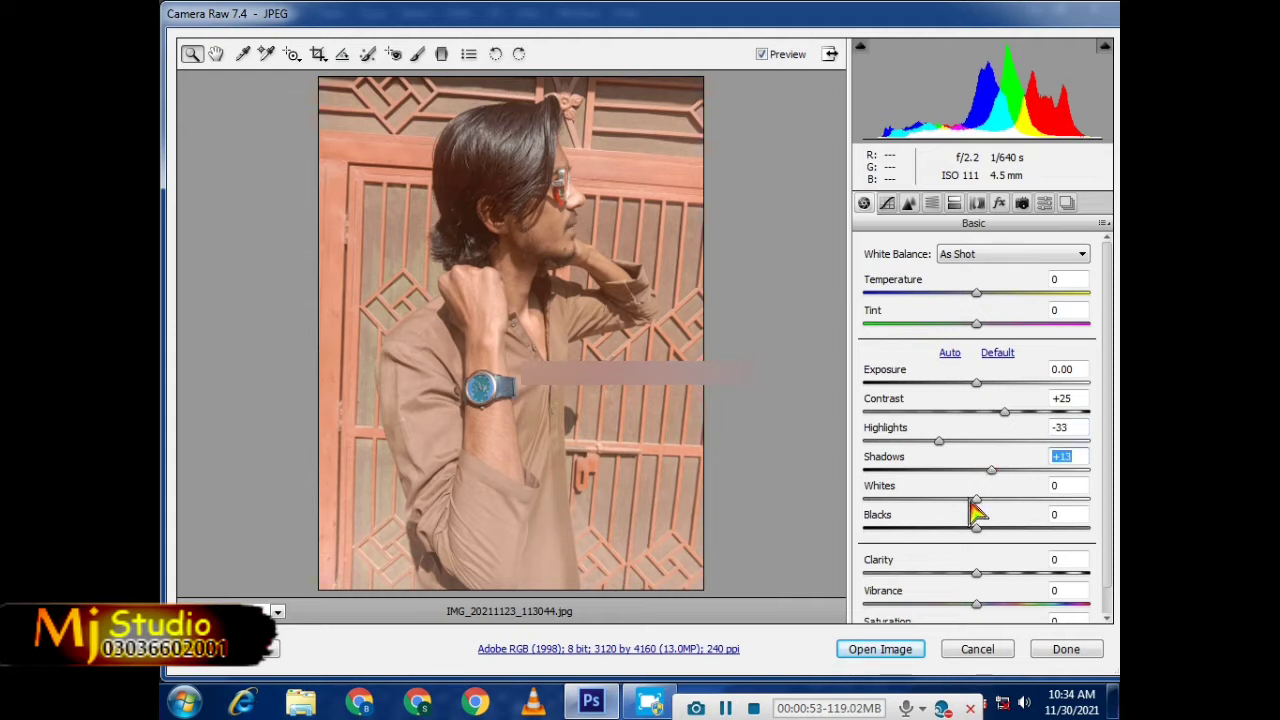
mouse_move(974, 499)
left_mouse_down()
mouse_move(954, 502)
mouse_move(952, 527)
left_mouse_up()
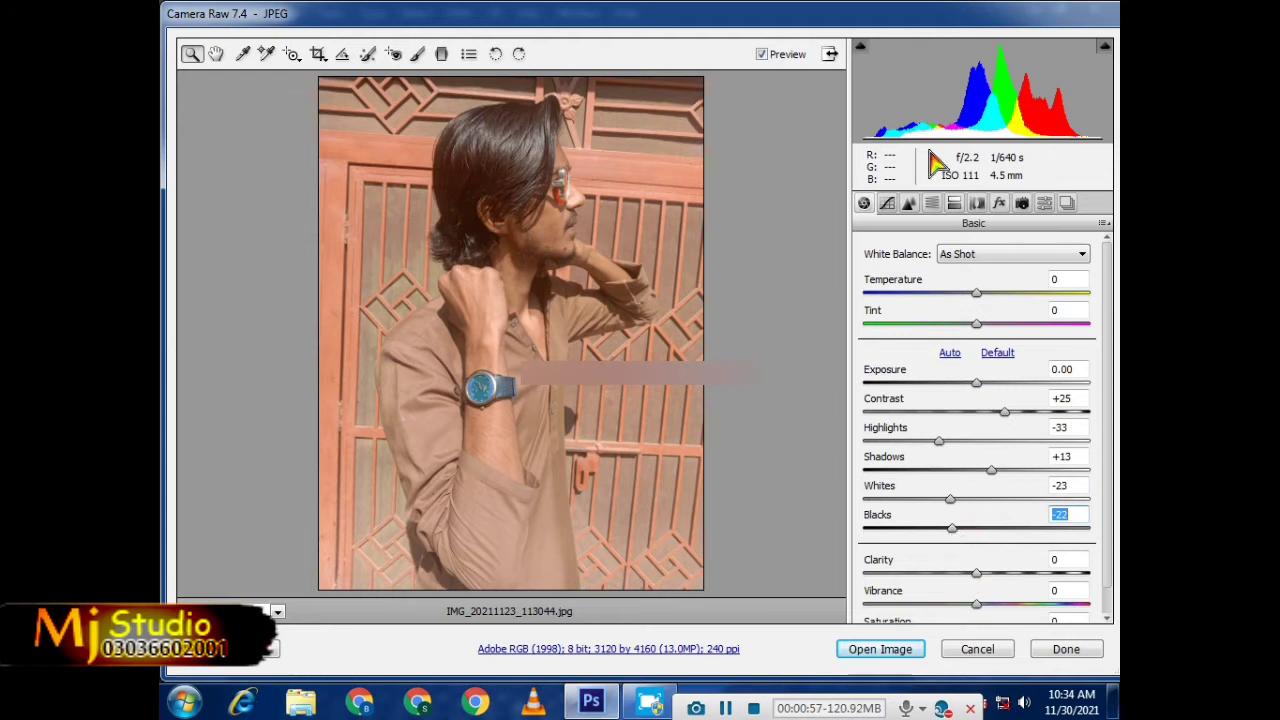
Step: Lower the Oranges saturation in HSL and open the graded image in Photoshop
left_click(931, 203)
left_click(916, 275)
left_click_drag(981, 367, 953, 367)
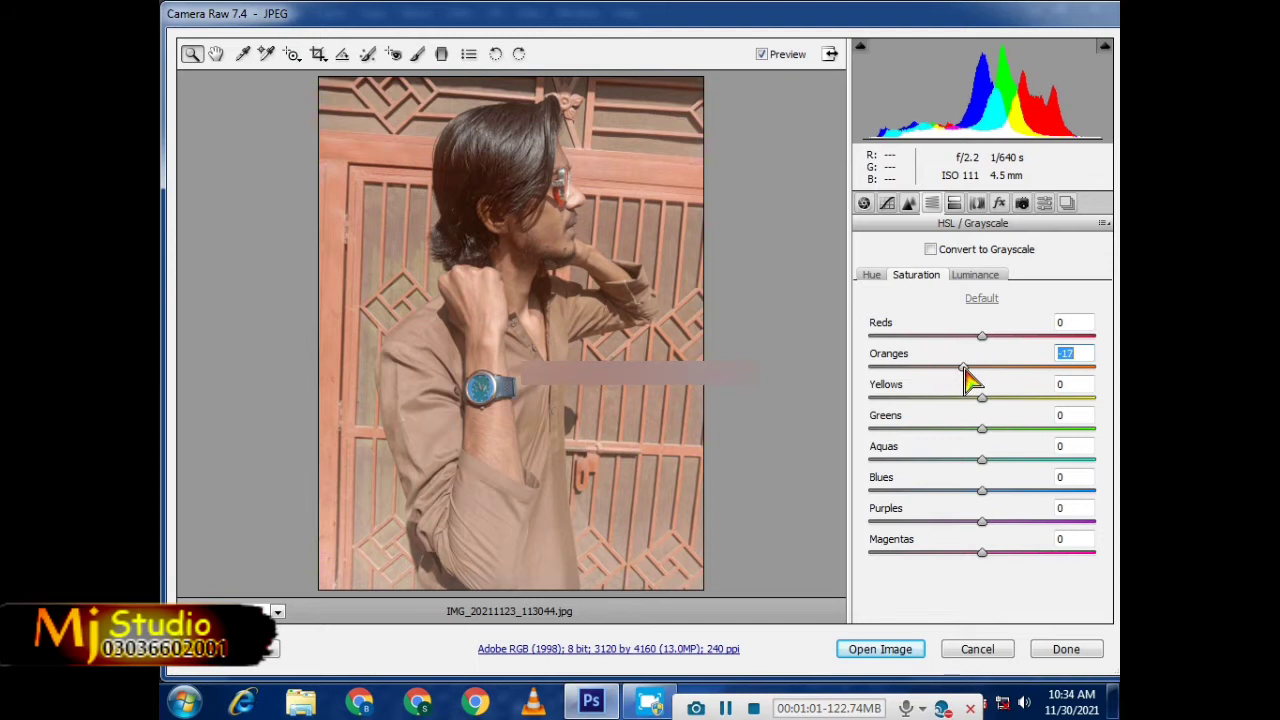
left_click(912, 650)
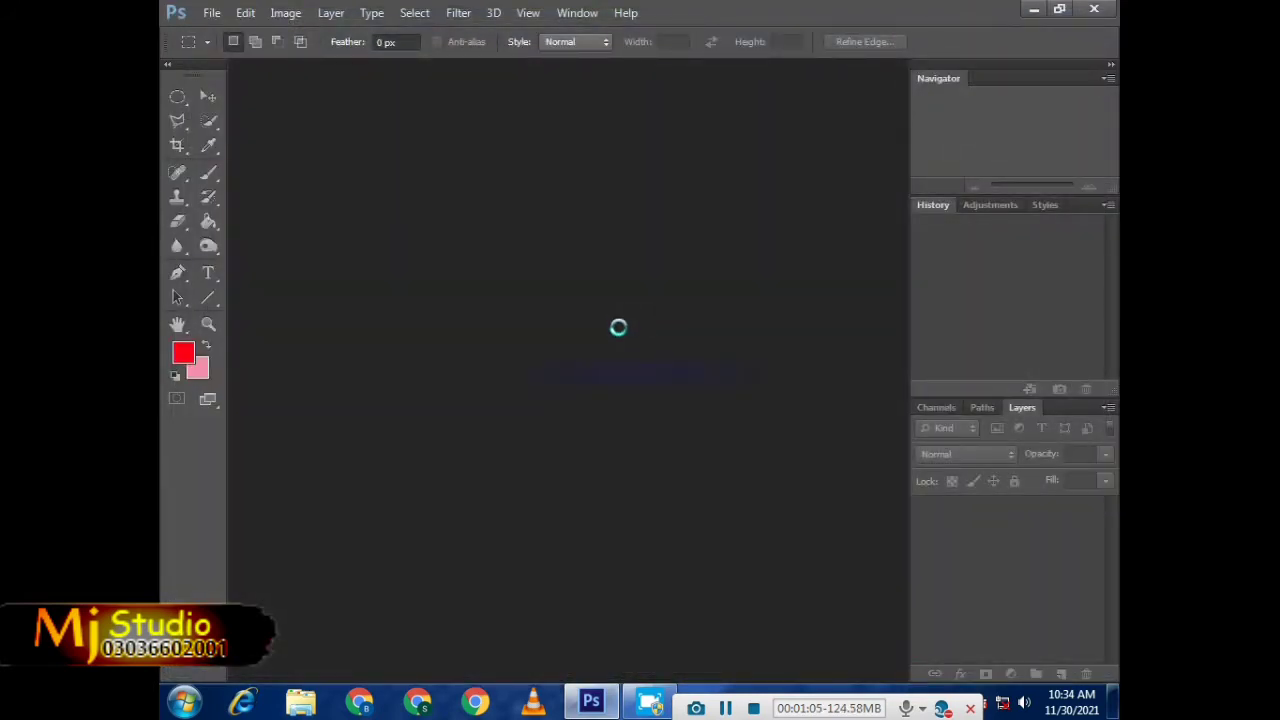
Step: Keep the embedded colour profile, then cut out the figure with an enlarged Quick Selection brush
left_click(606, 300)
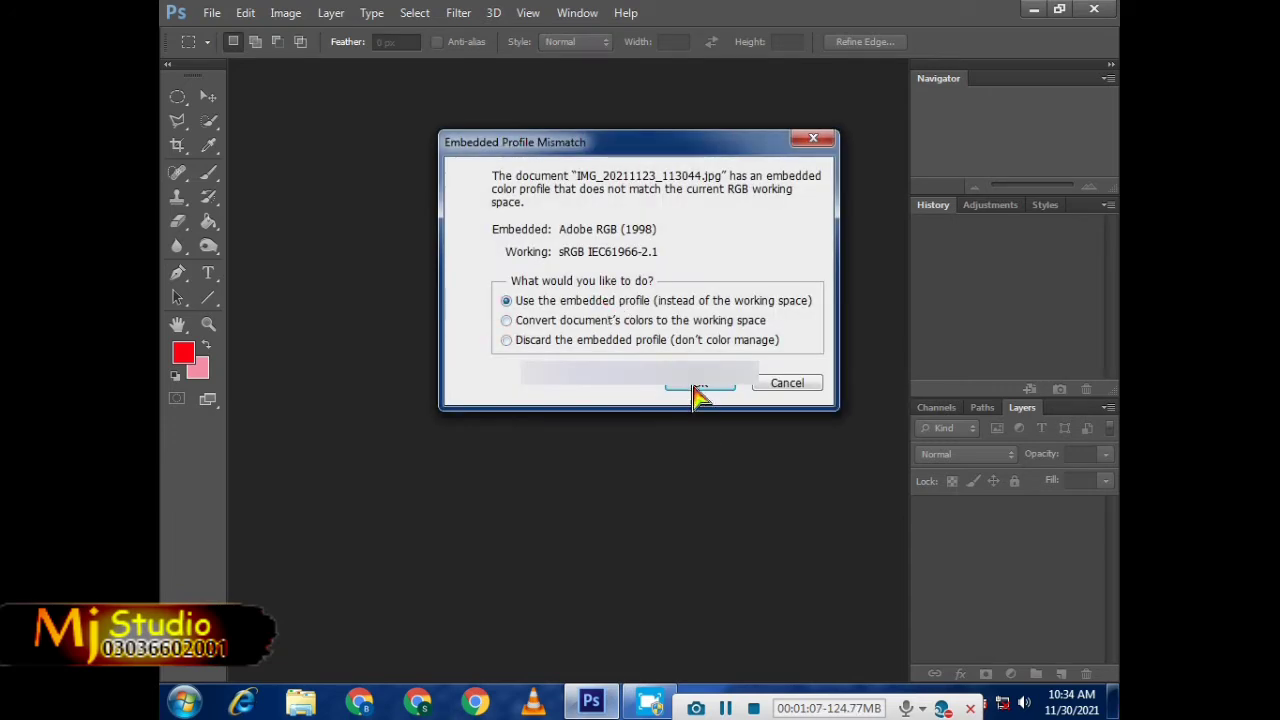
left_click(702, 380)
left_click(210, 122)
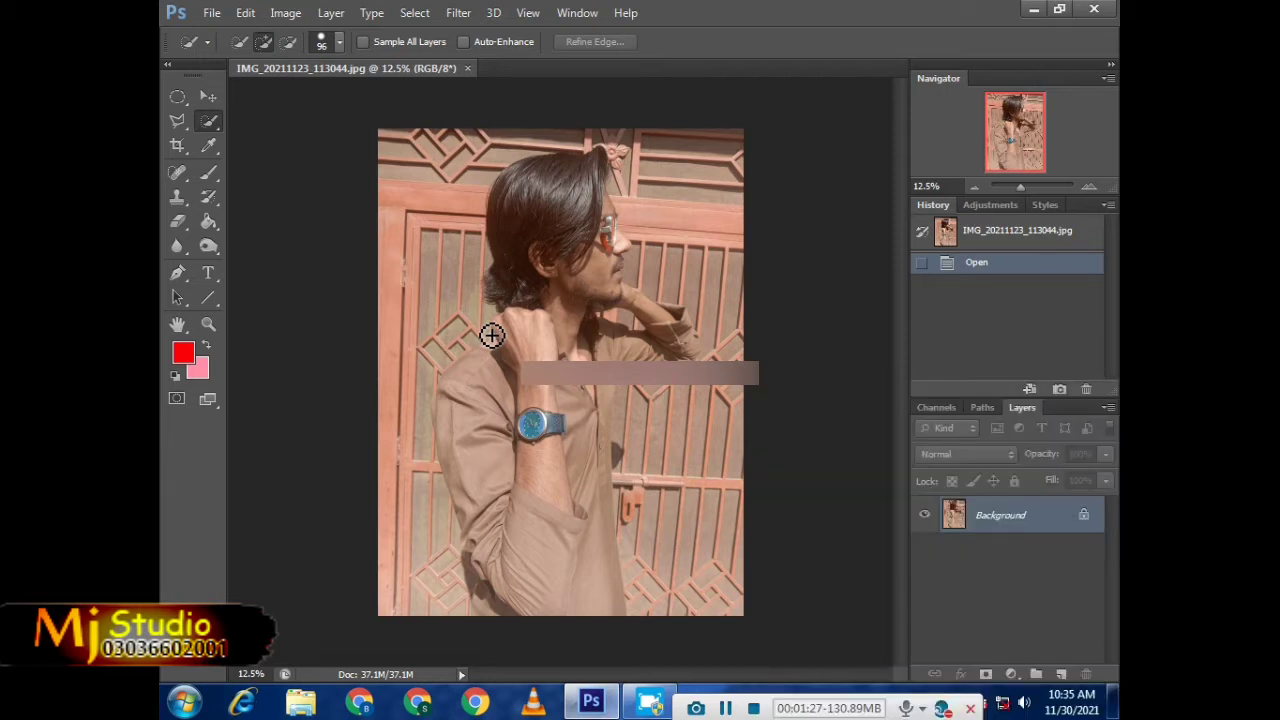
mouse_move(545, 205)
left_mouse_down()
mouse_move(600, 205)
mouse_move(499, 446)
left_mouse_up()
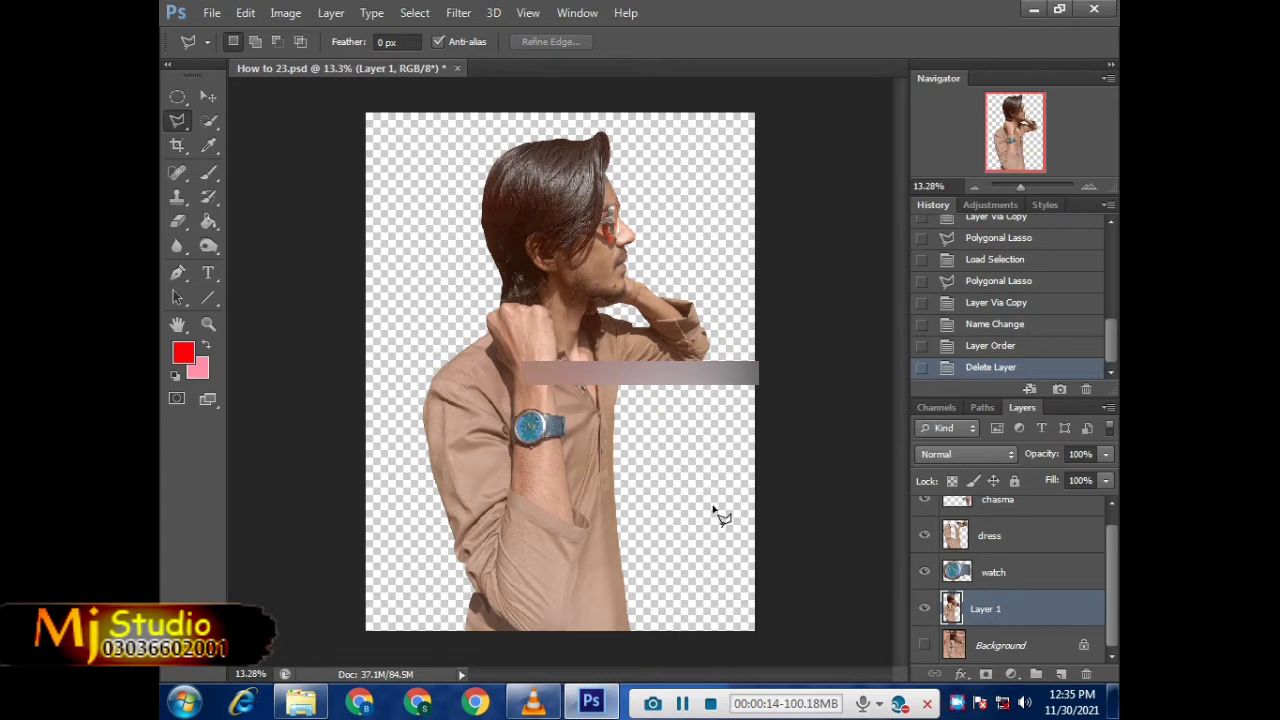
Step: Toggle the Background, watch, glasses and other cut-out layers on and off to check the cut-out
left_click(924, 645)
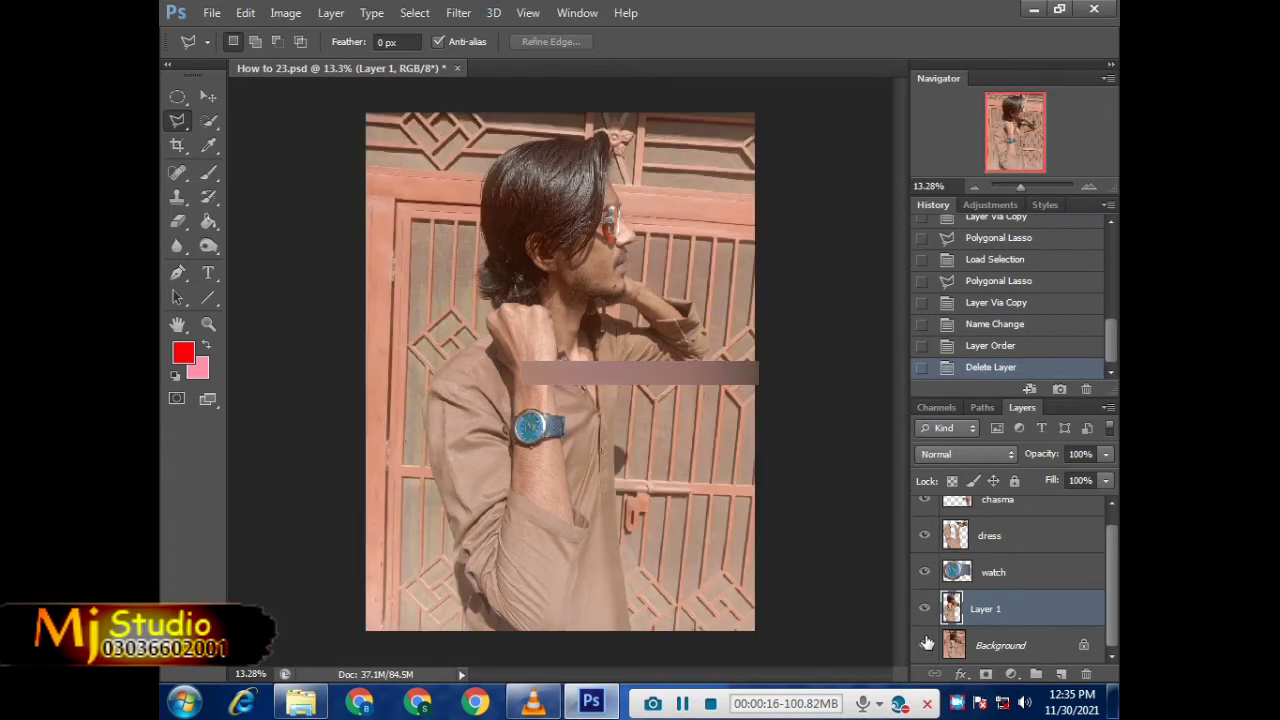
left_click(924, 645)
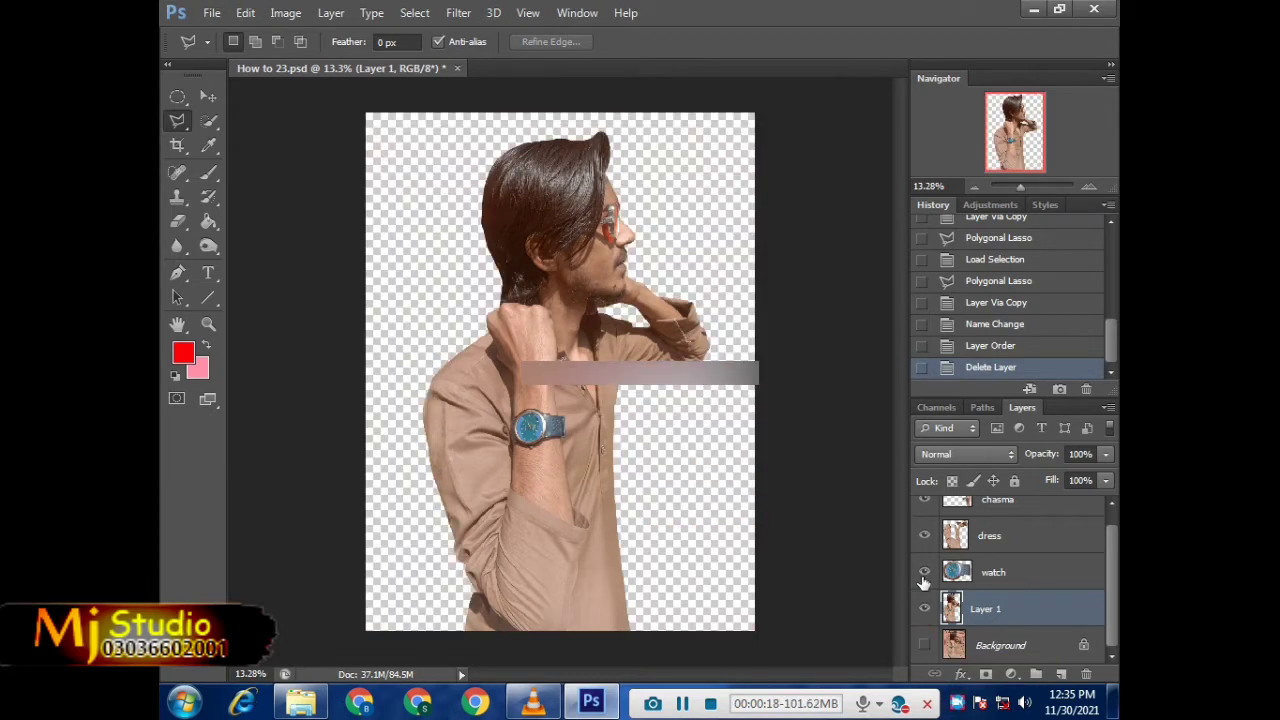
left_click(926, 572, "alt")
left_click(924, 535, "alt")
left_click(924, 535, "alt")
scroll(932, 505, "up", 1)
left_click(924, 515, "alt")
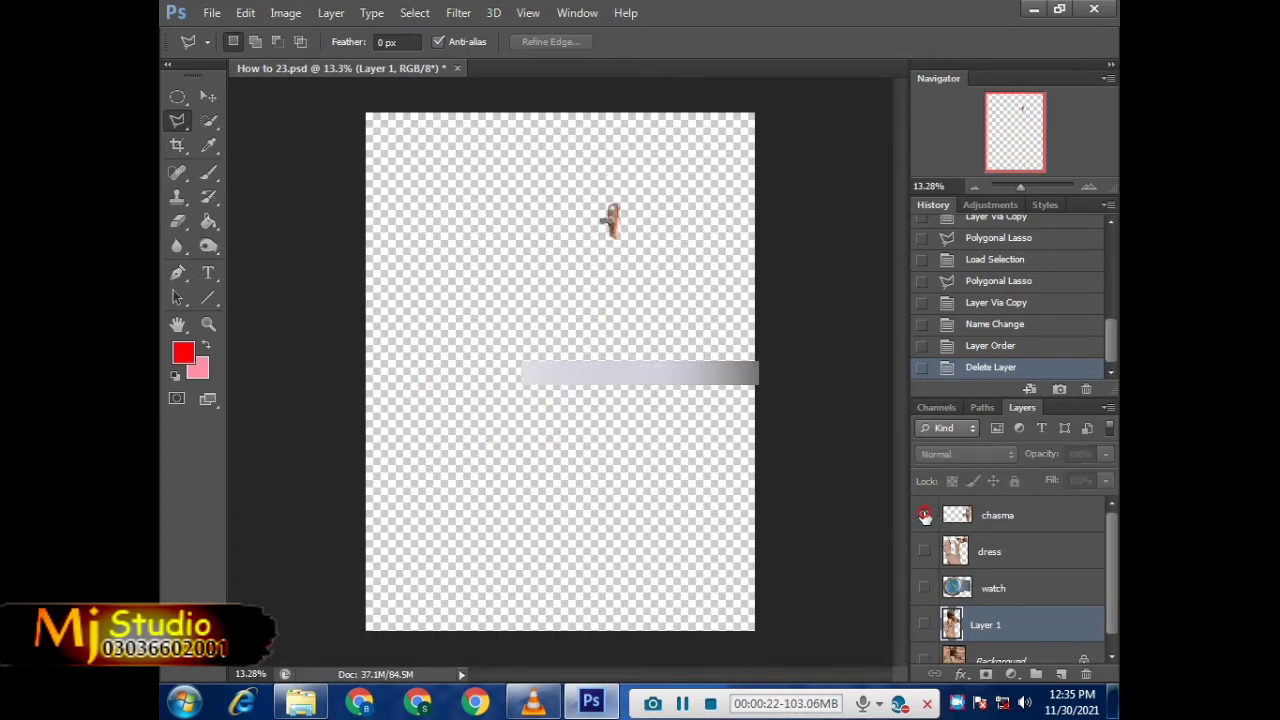
left_click(925, 515, "alt")
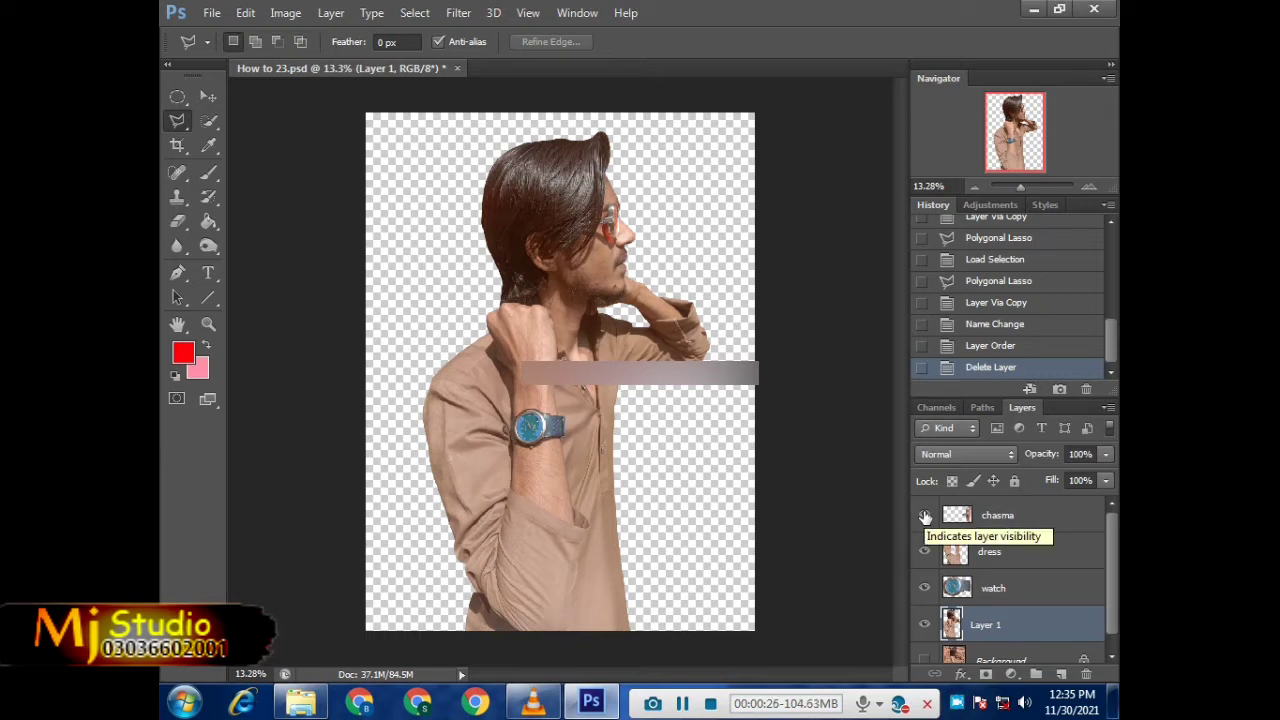
scroll(915, 550, "down", 1)
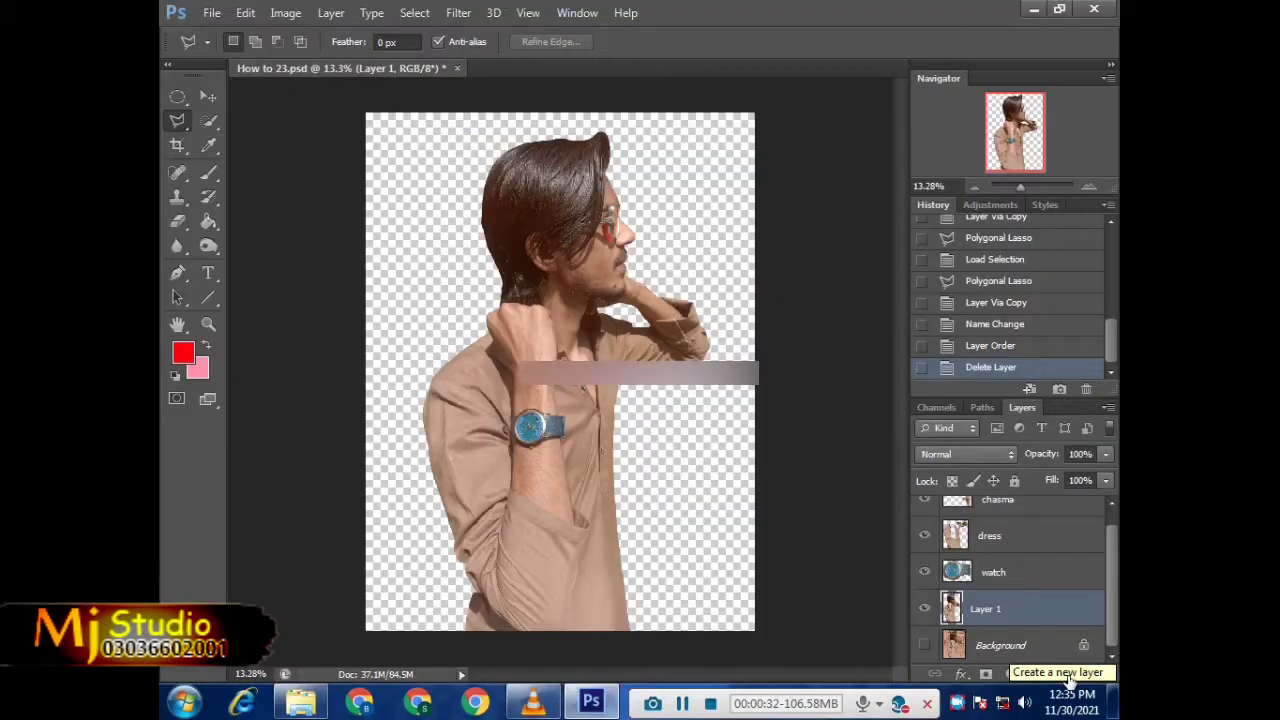
Step: Add an empty Layer 2 and load Layer 1's figure outline as a selection
left_click(1063, 675)
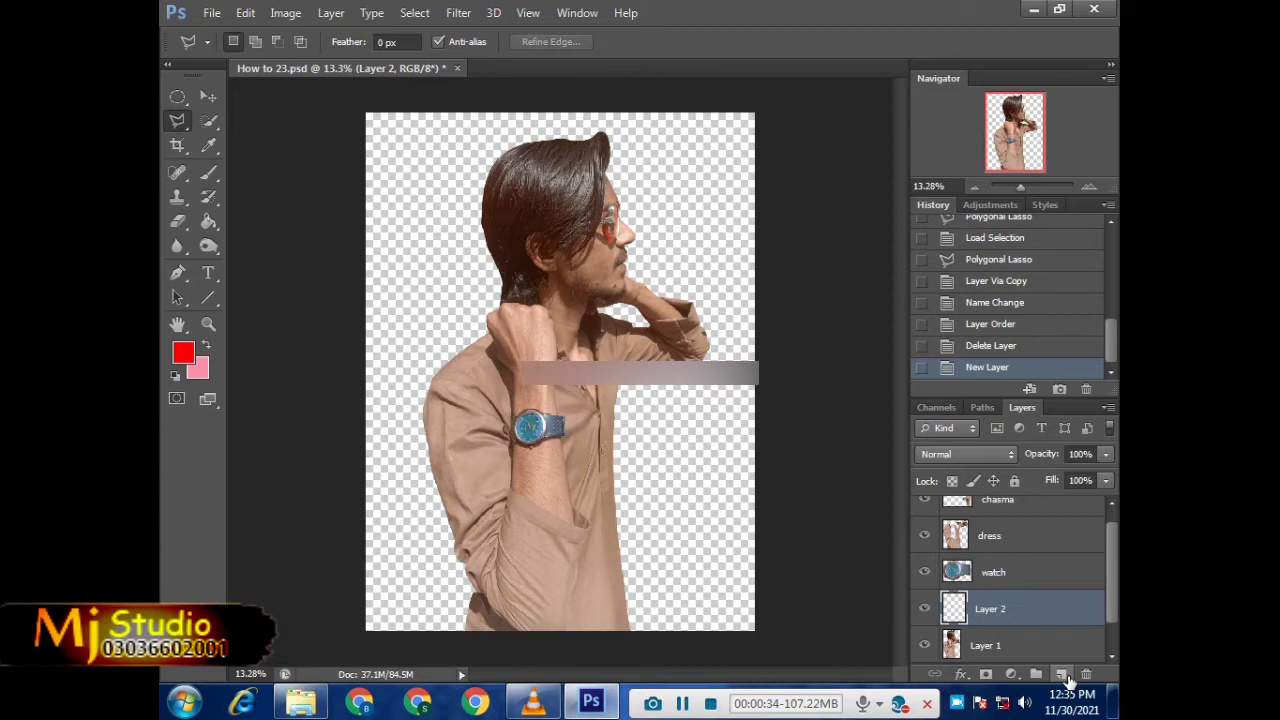
left_click(985, 646)
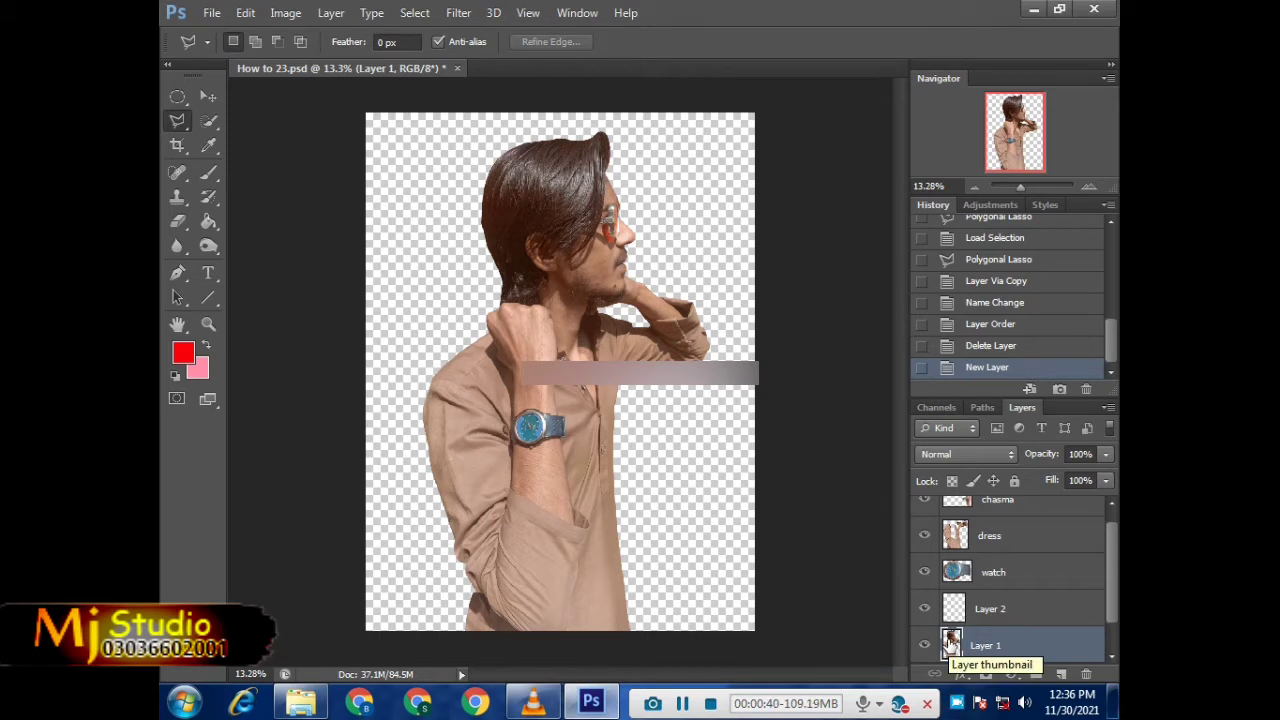
left_click(951, 643, "ctrl")
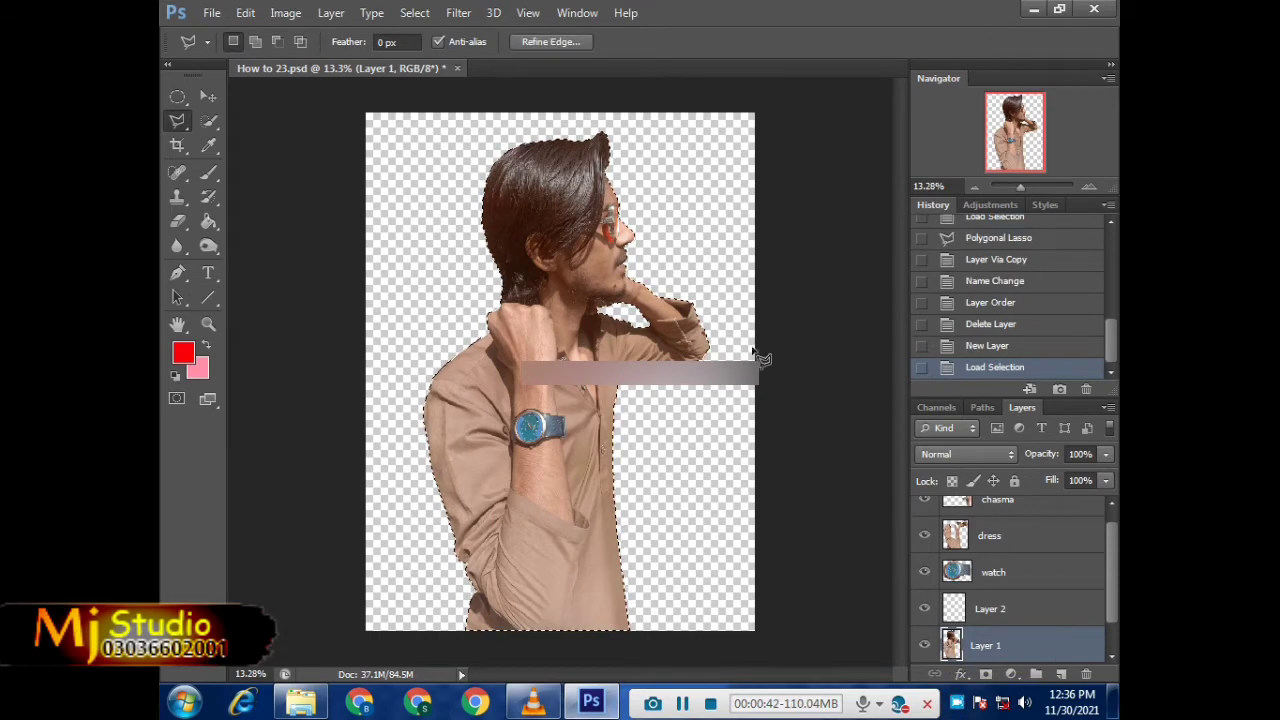
Step: Deselect and reselect the figure outline via the Select menu, then target Layer 2
left_click(415, 13)
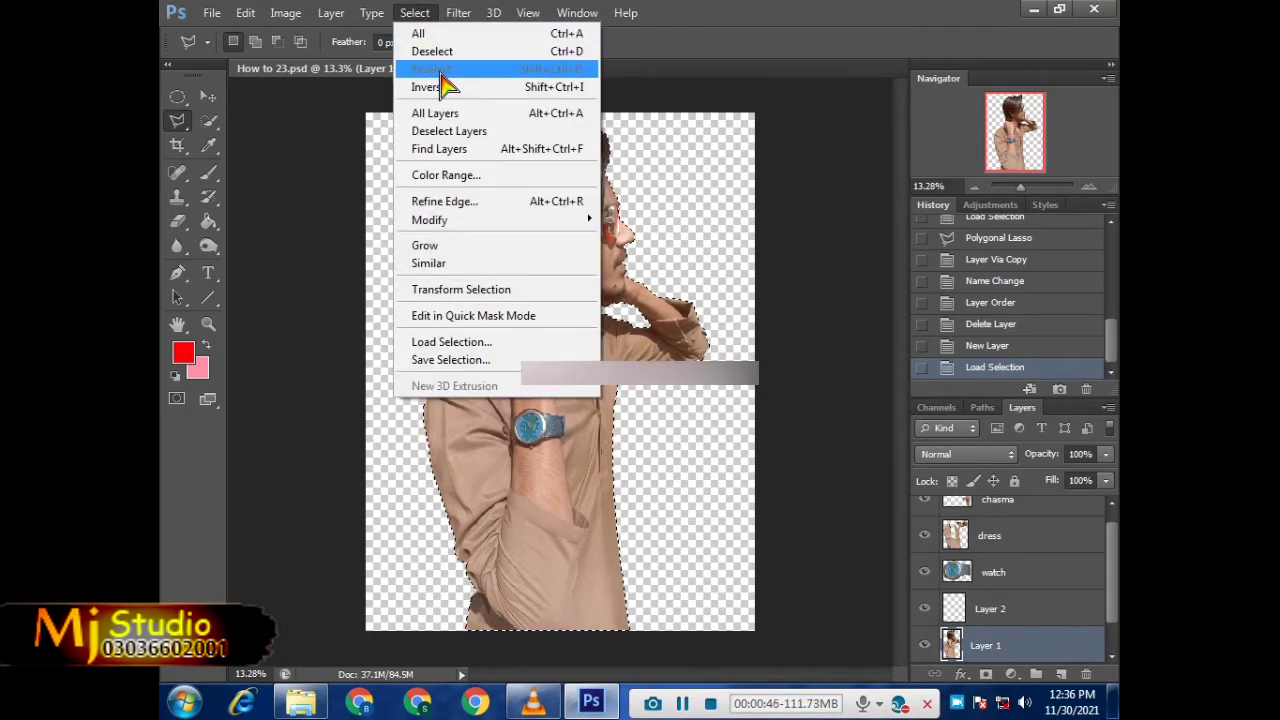
left_click(432, 51)
left_click(415, 13)
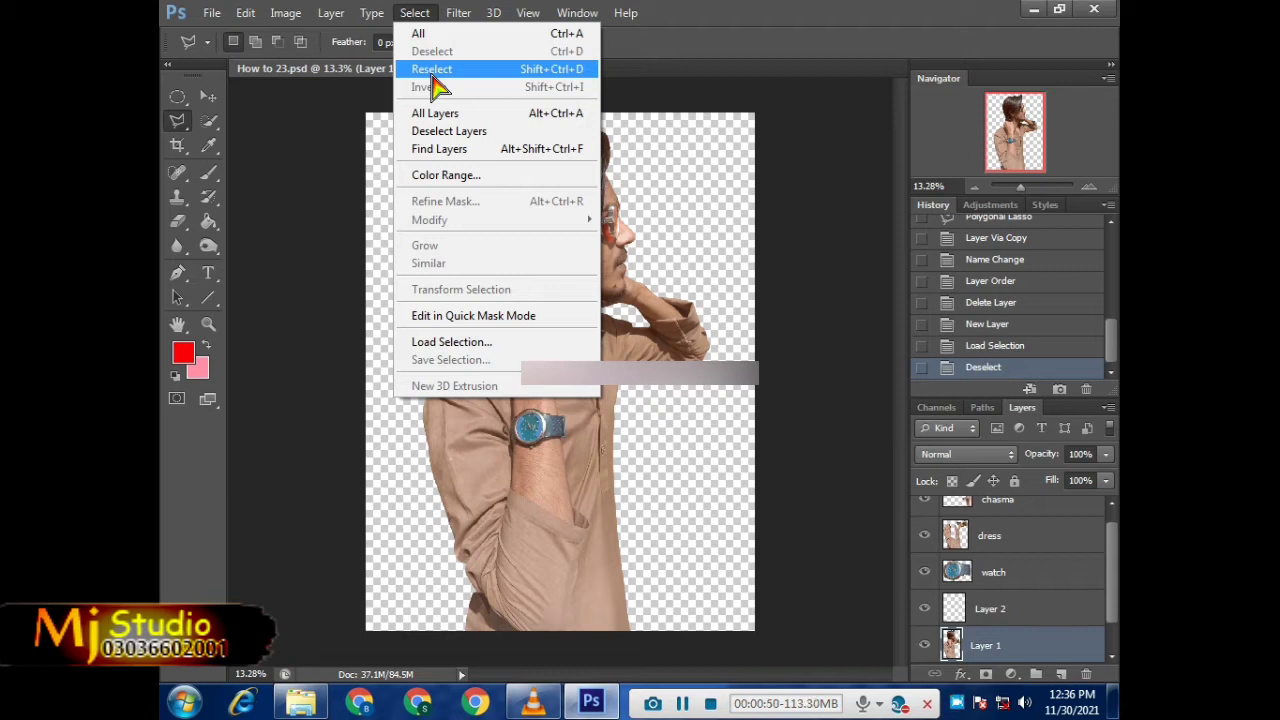
left_click(432, 69)
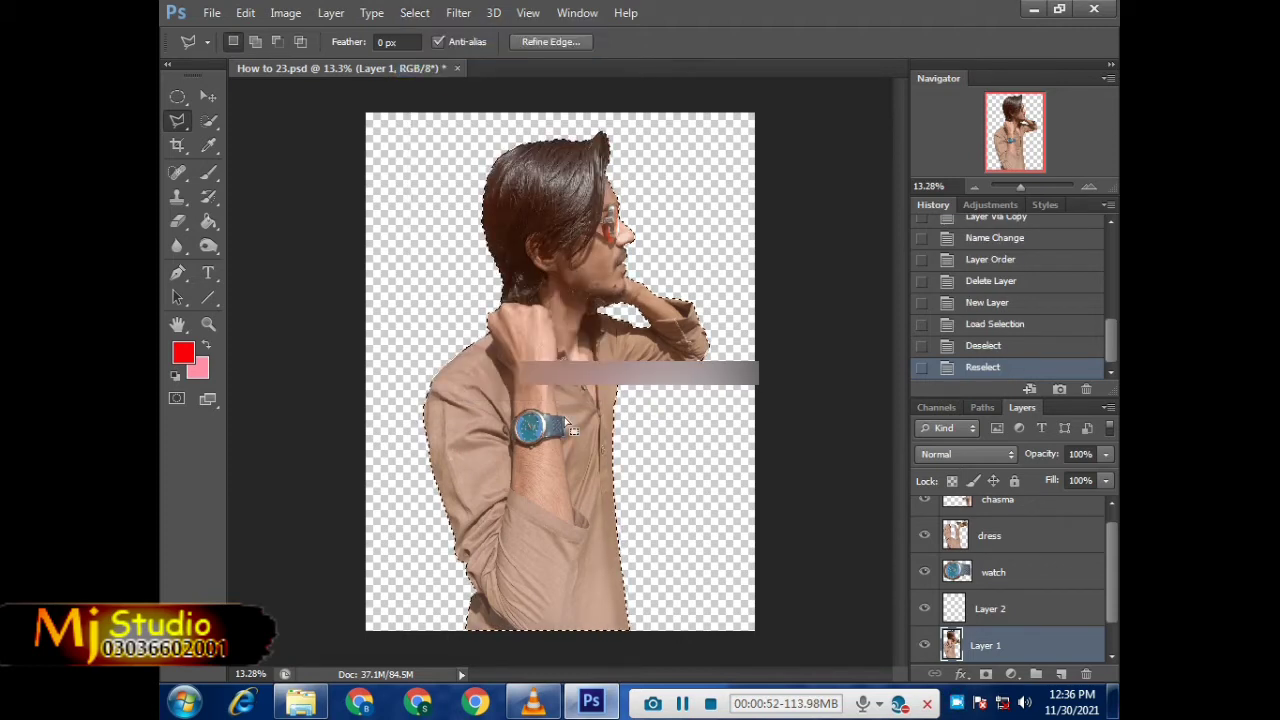
left_click(1010, 618)
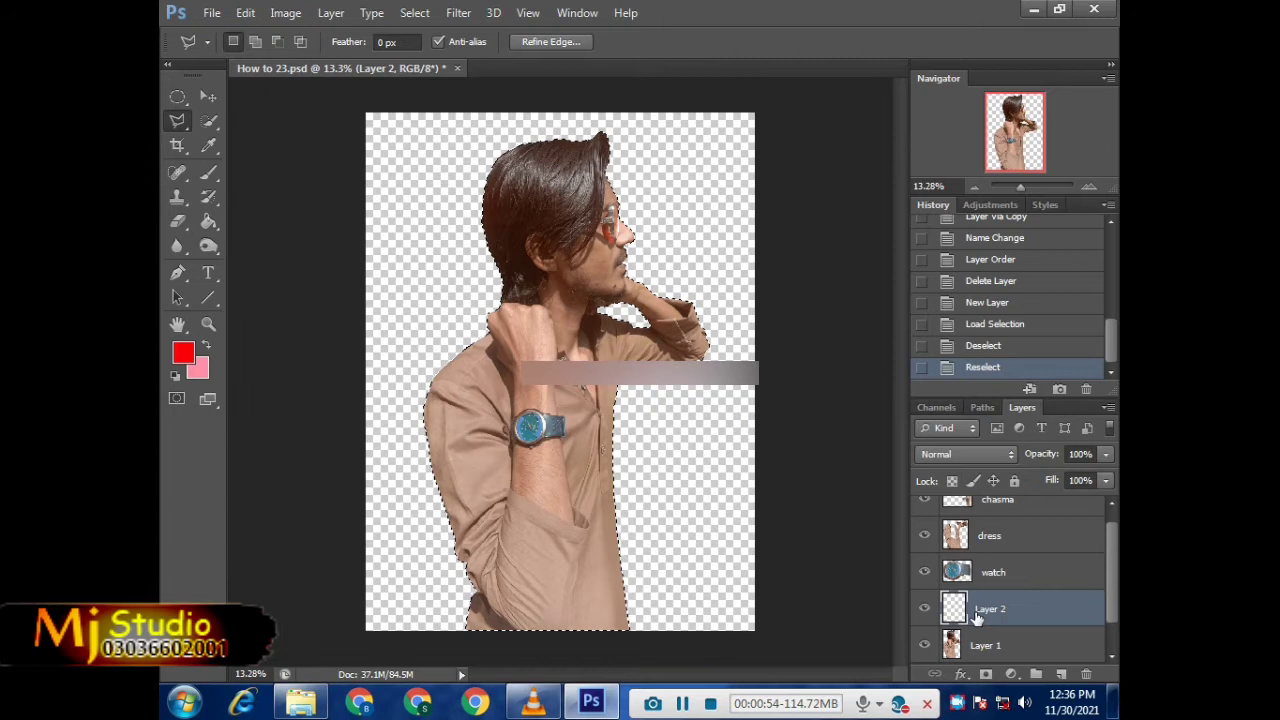
right_click(210, 178)
Step: Blend the face, ear, jaw and neck skin on Layer 2 with a size-43 Mixer Brush
left_click(284, 226)
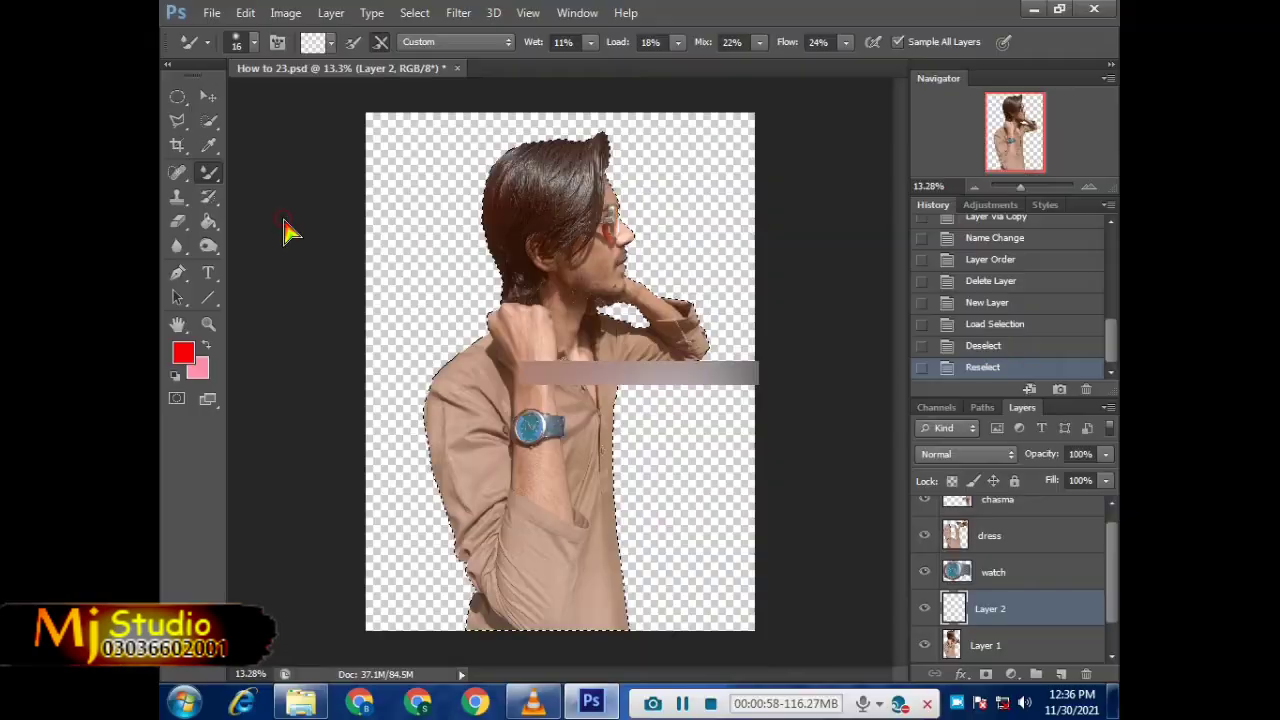
scroll(650, 260, "up", 3)
scroll(620, 265, "up", 2)
scroll(606, 275, "up", 2)
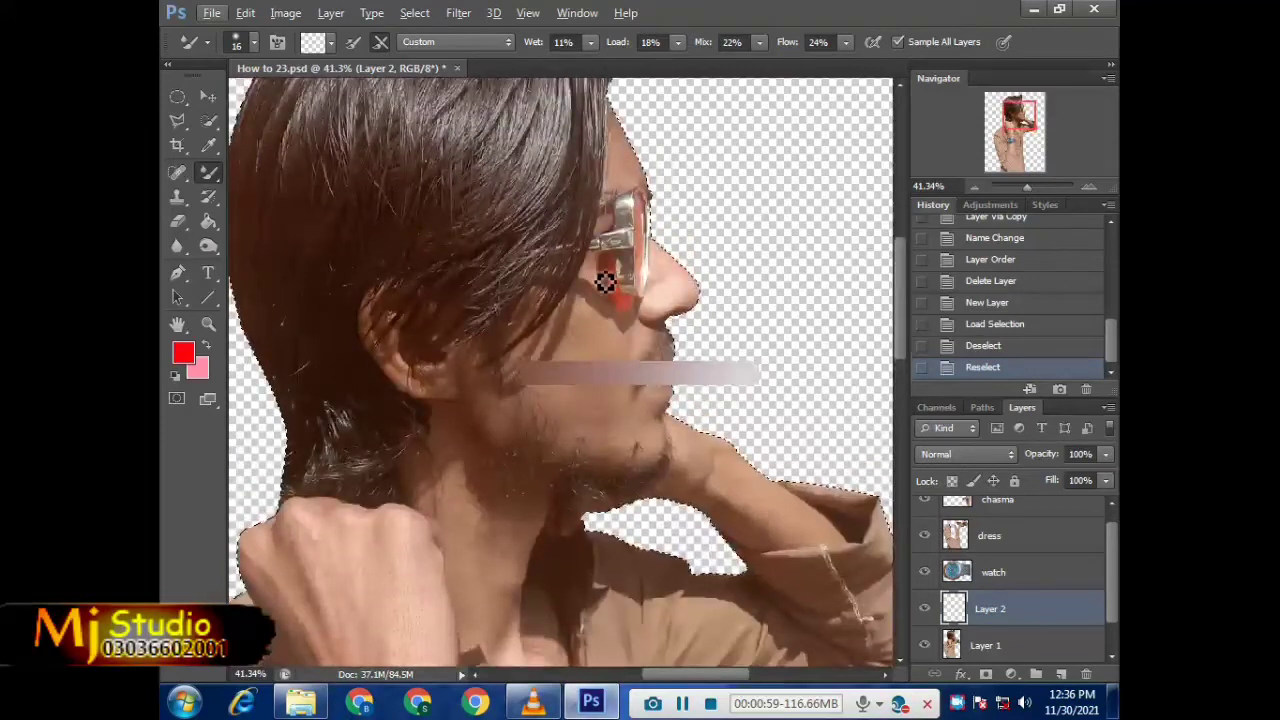
scroll(605, 282, "up", 1)
scroll(615, 260, "up", 2)
scroll(617, 238, "up", 1)
scroll(590, 270, "up", 1)
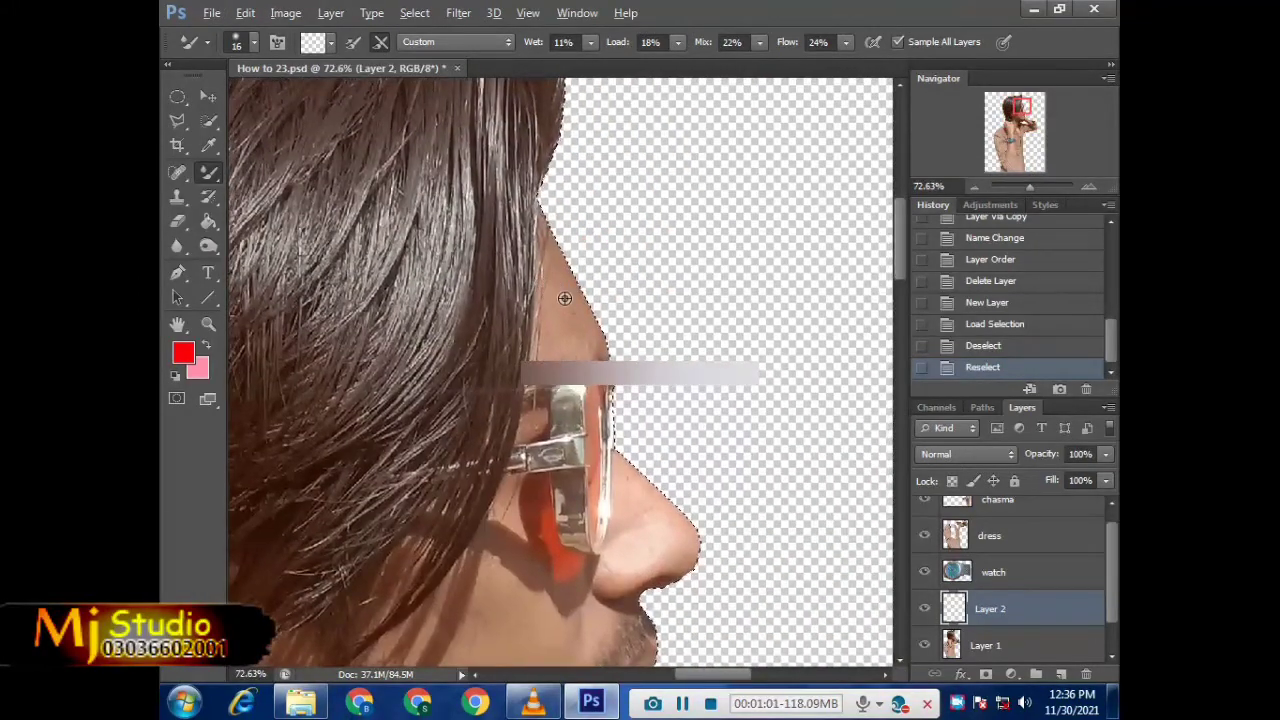
scroll(565, 298, "up", 2)
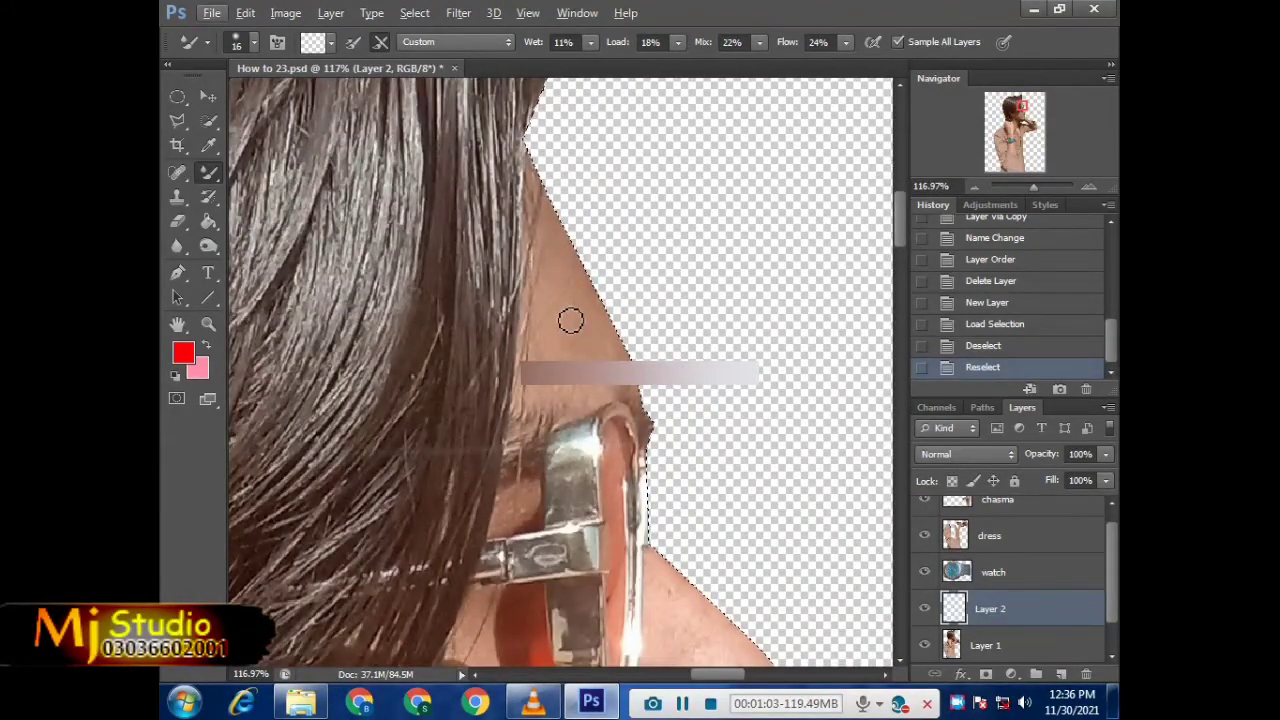
scroll(570, 320, "up", 1)
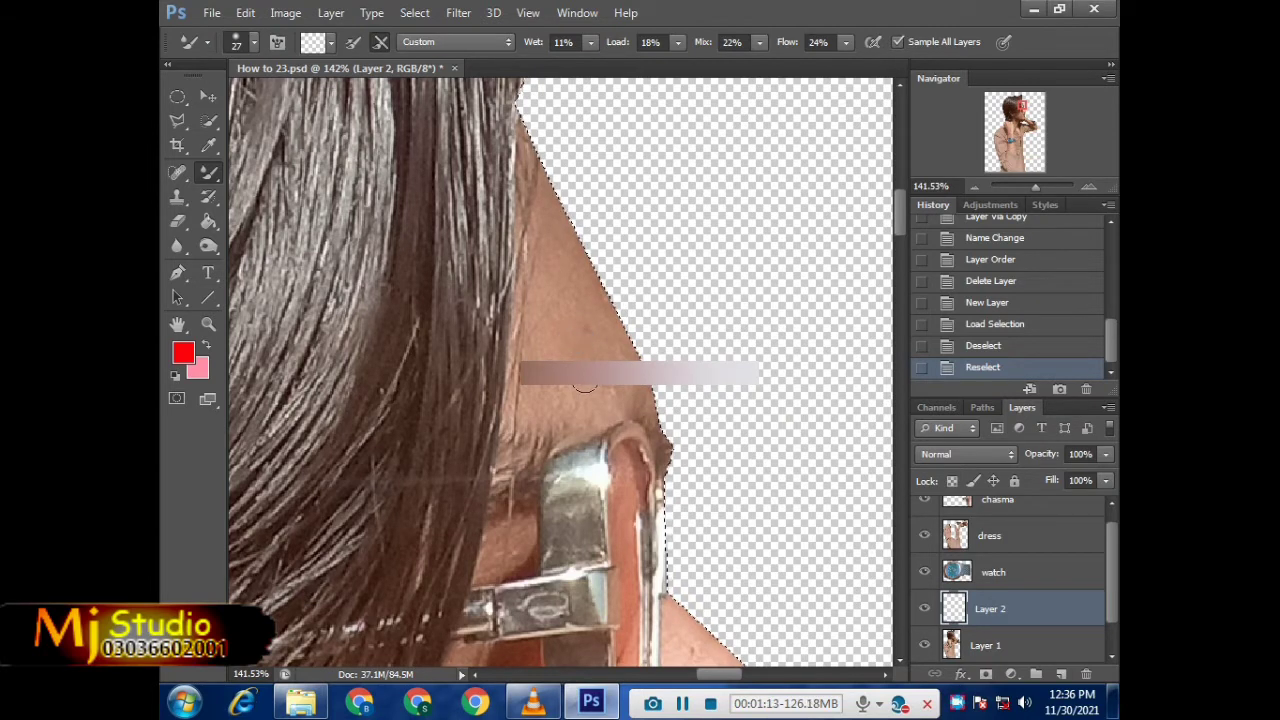
left_click_drag(587, 357, 612, 357)
left_click(592, 320)
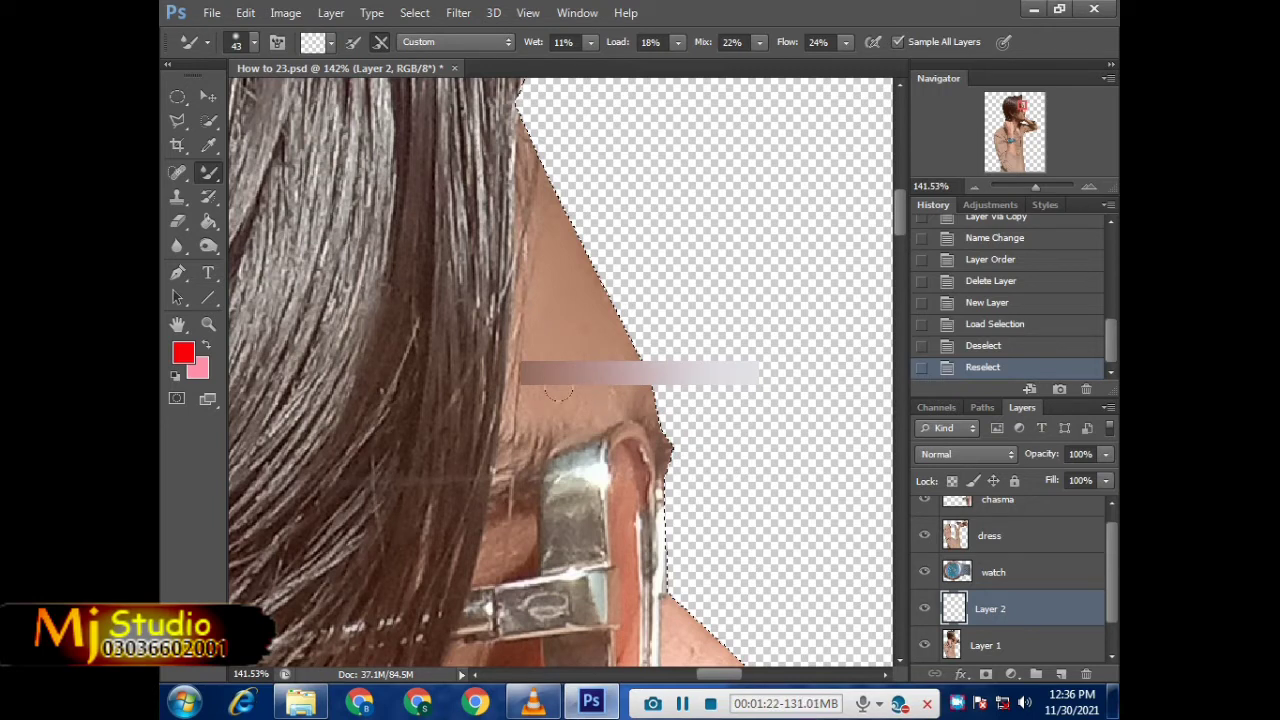
left_click_drag(604, 350, 566, 226)
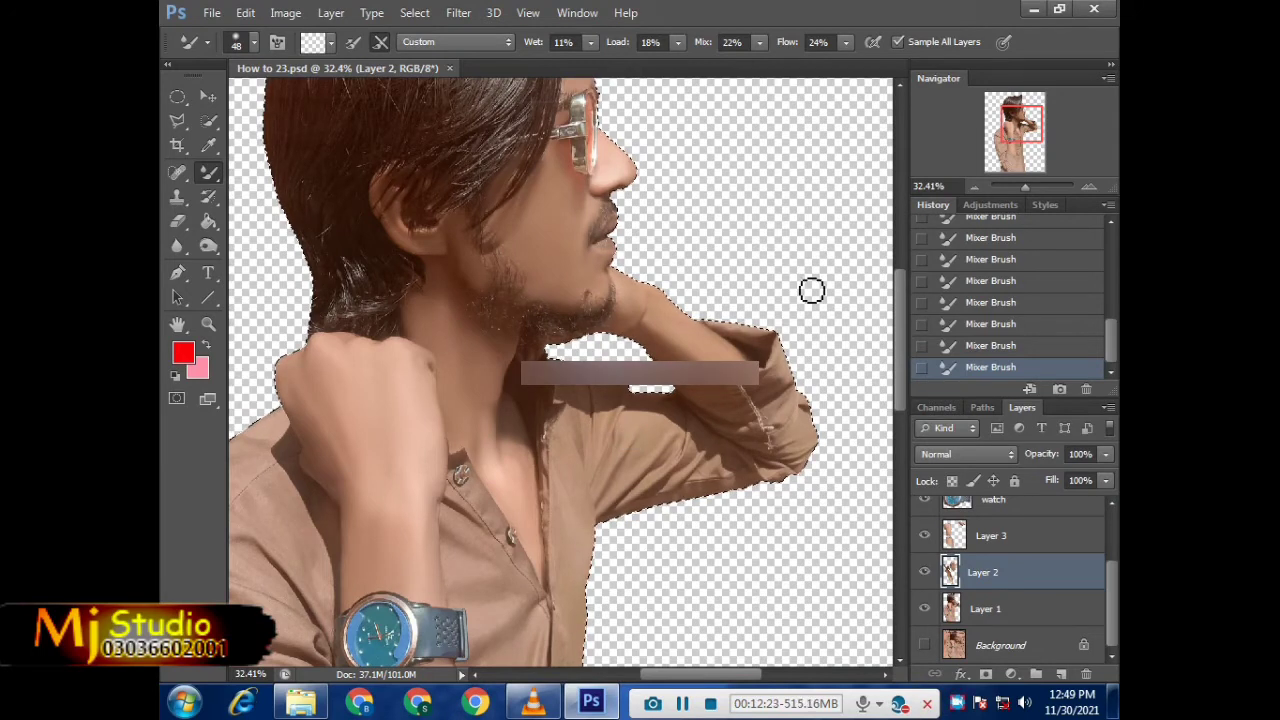
Step: Hide and reshow Layer 3 to compare the skin retouching
scroll(450, 405, "down", 3)
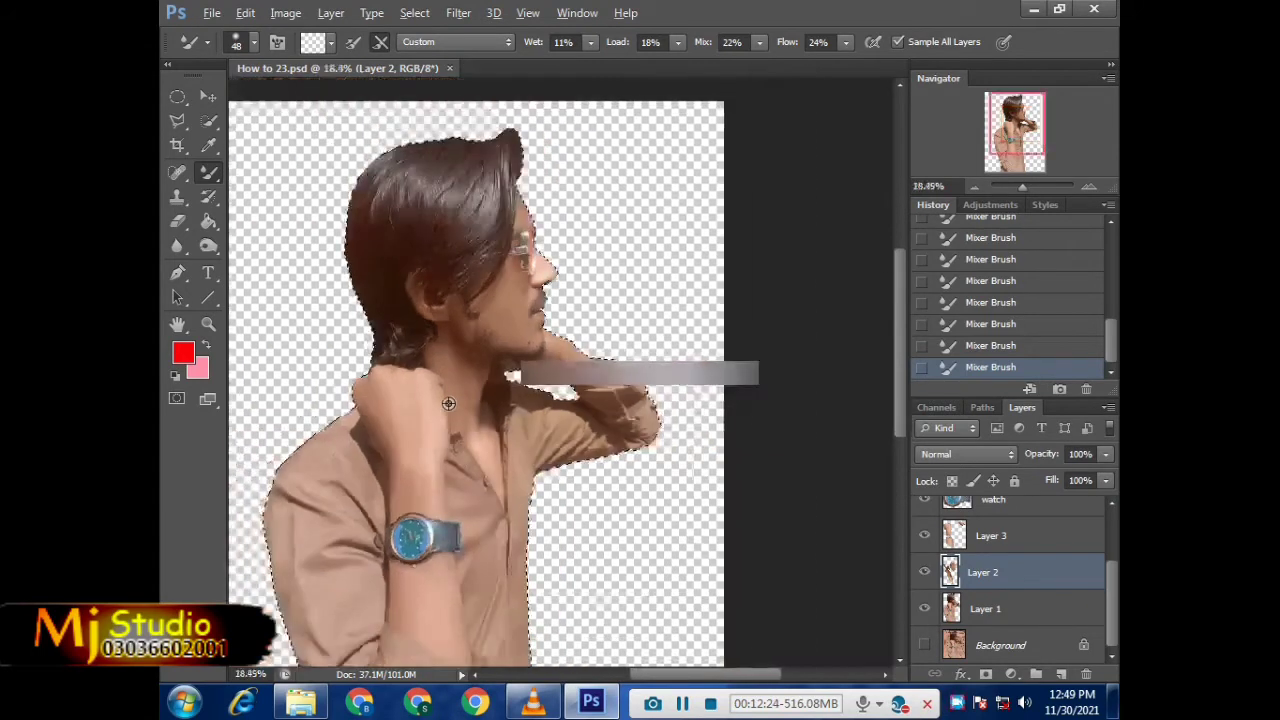
left_click(924, 536)
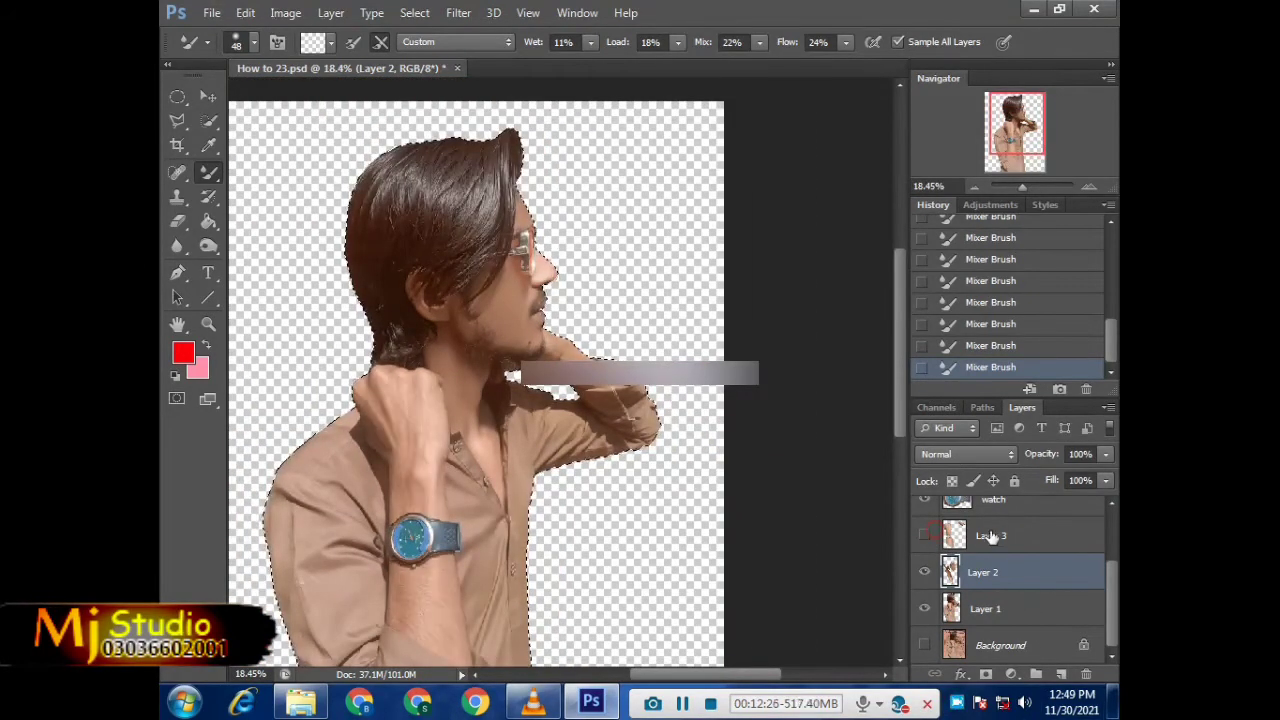
left_click(924, 538)
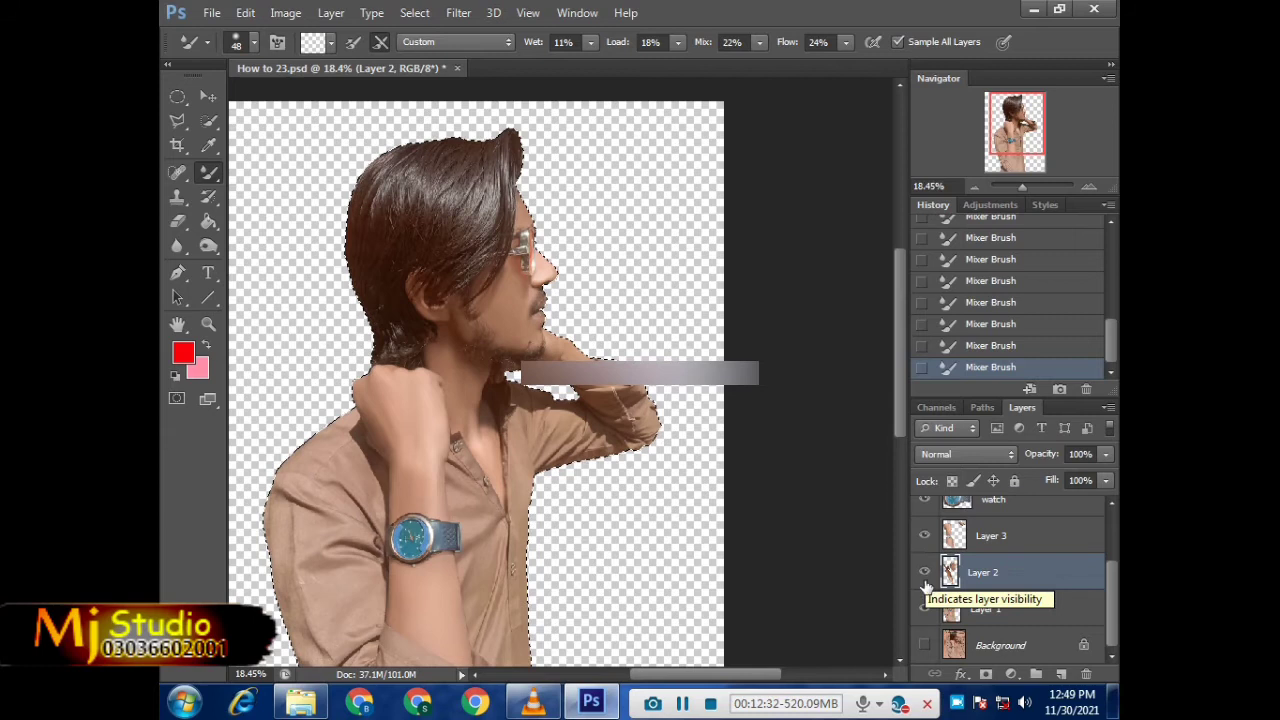
left_click(925, 572)
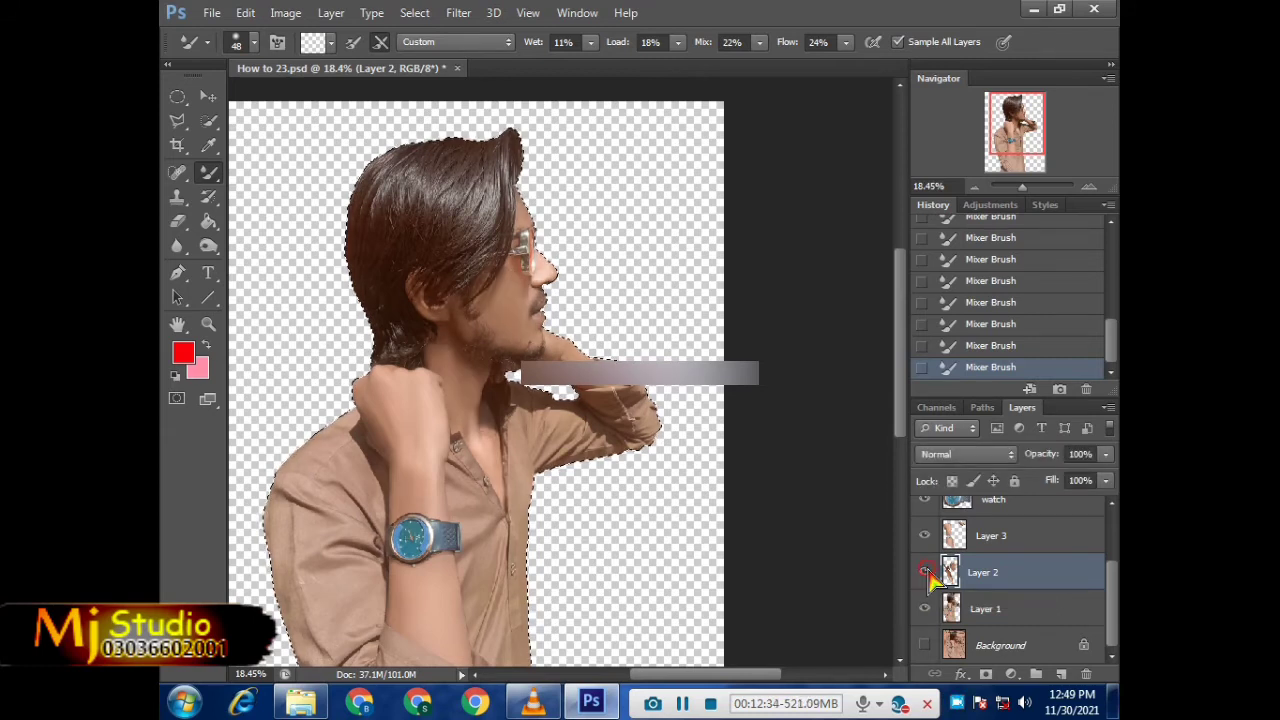
Step: Select the Move tool and browse the Image > Adjustments commands
scroll(537, 266, "up", 3)
scroll(505, 309, "up", 2)
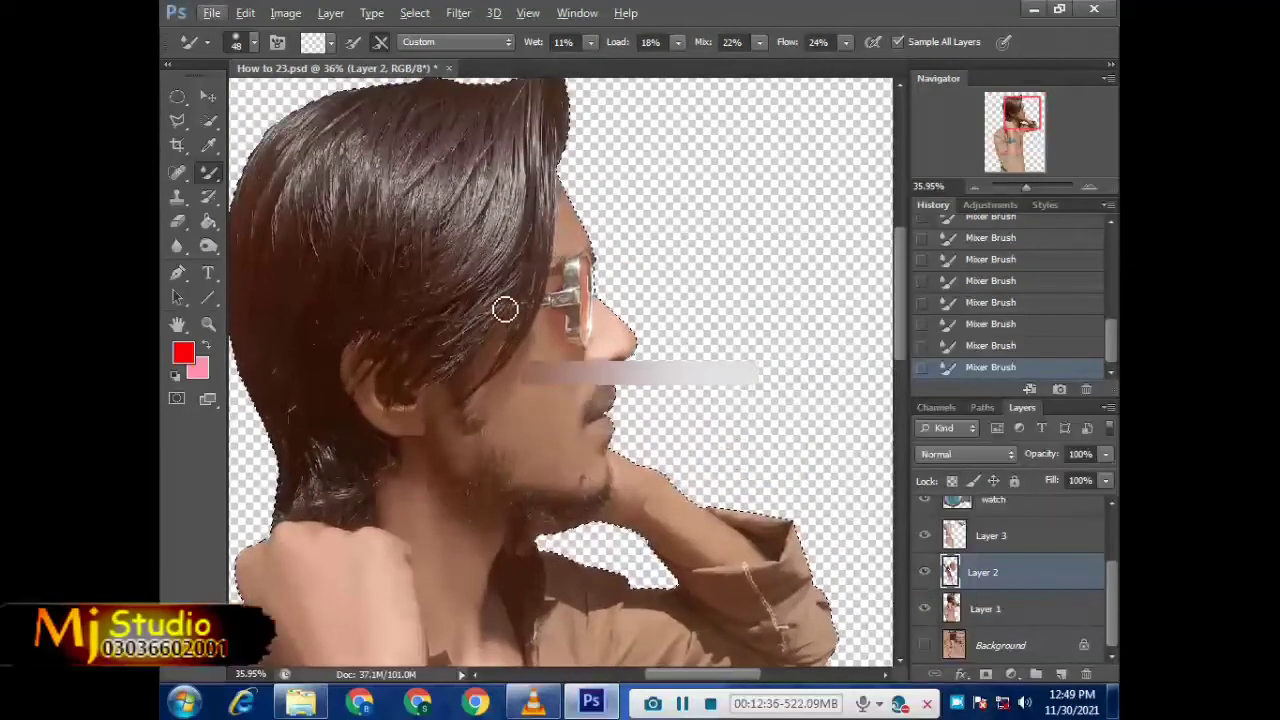
scroll(505, 309, "up", 1)
scroll(480, 250, "down", 1)
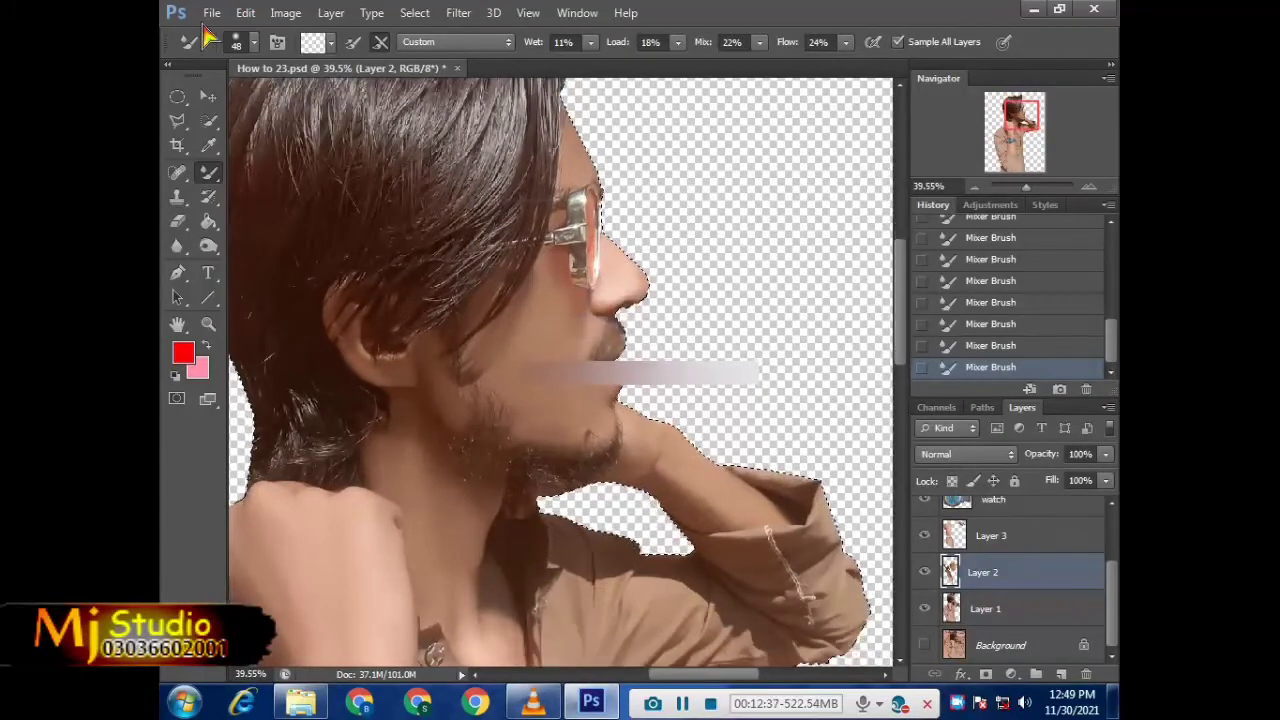
left_click(207, 97)
scroll(560, 384, "down", 2)
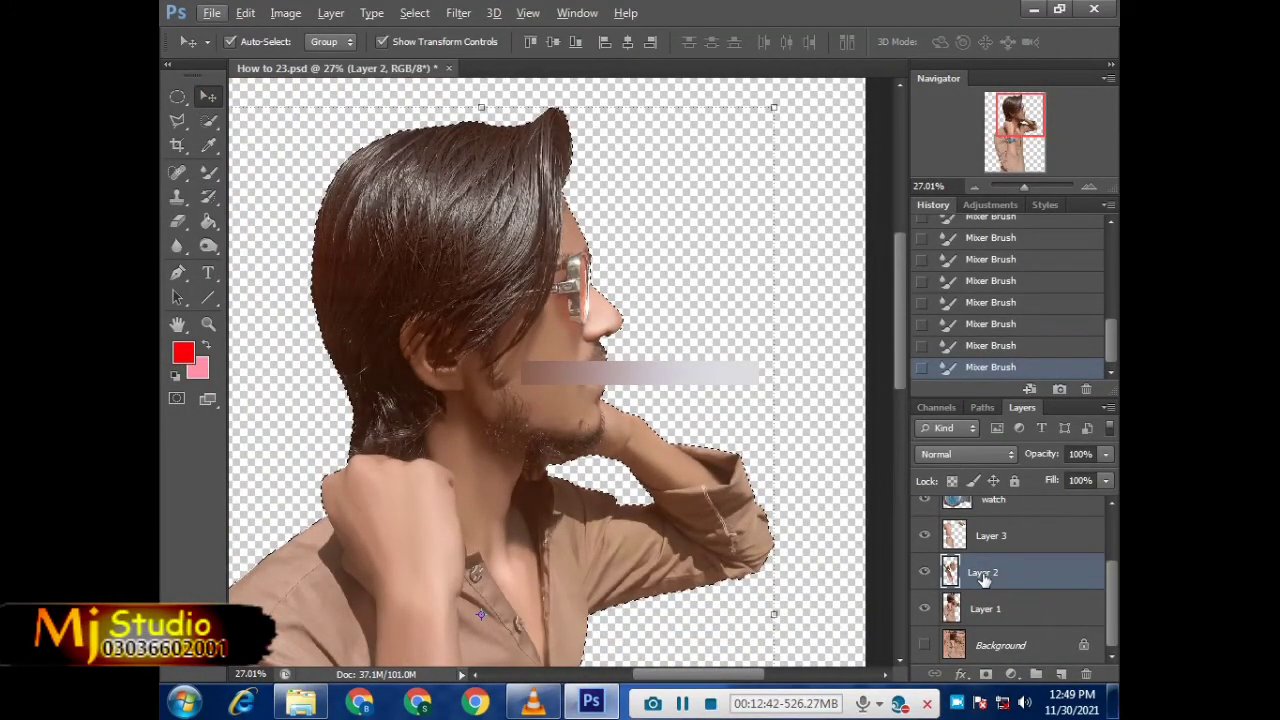
left_click(285, 12)
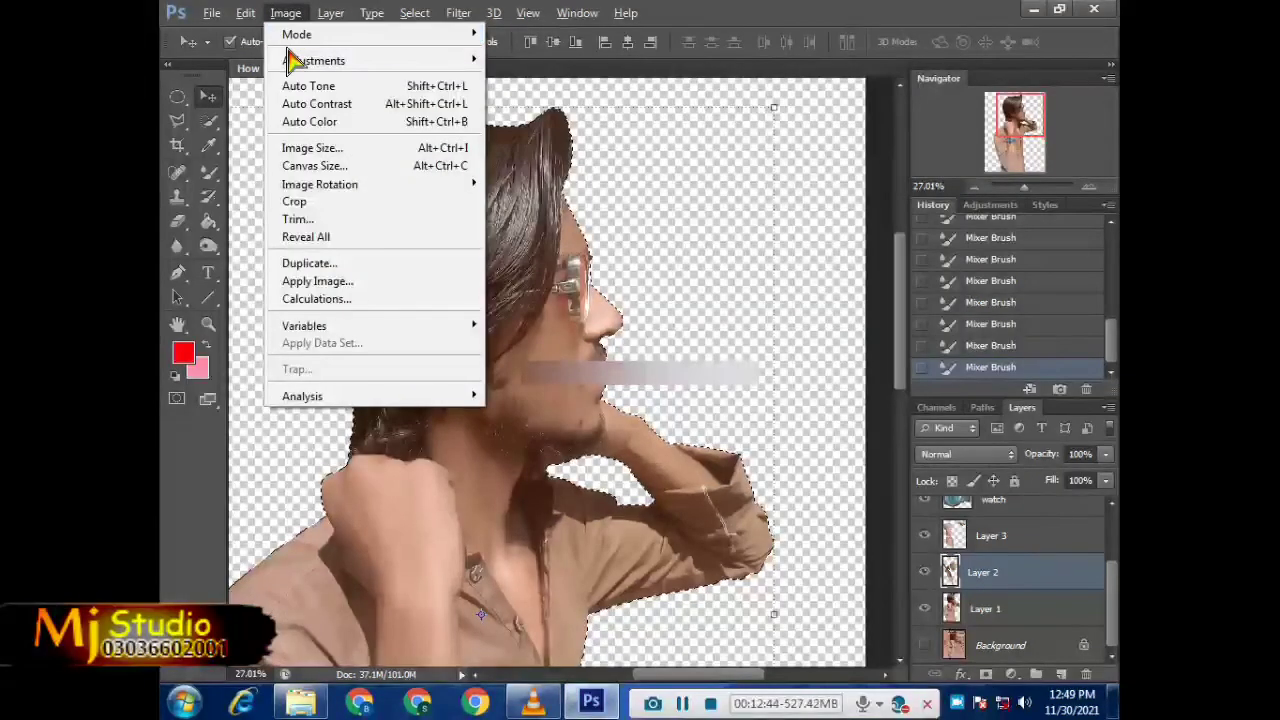
mouse_move(313, 60)
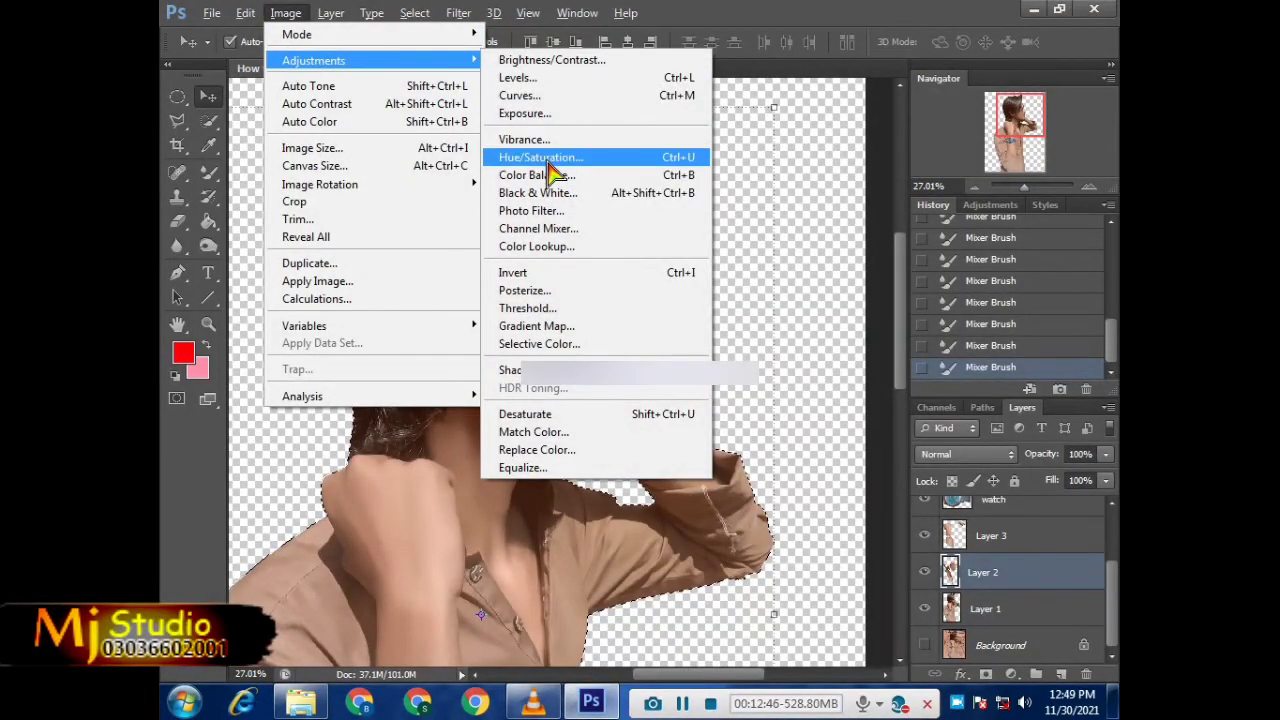
Step: Apply a Hue/Saturation change of -8 saturation to Layer 2
left_click(548, 160)
left_click_drag(903, 207, 880, 207)
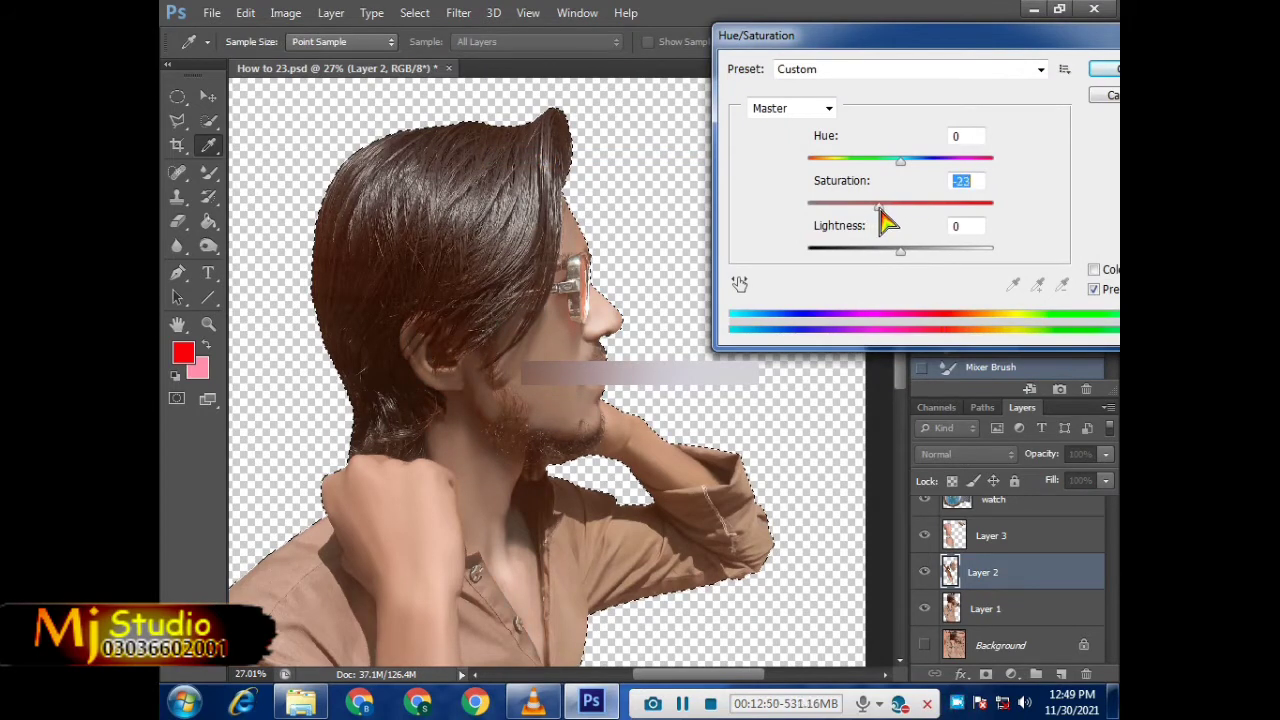
scroll(966, 181, "up", 2)
type("-8")
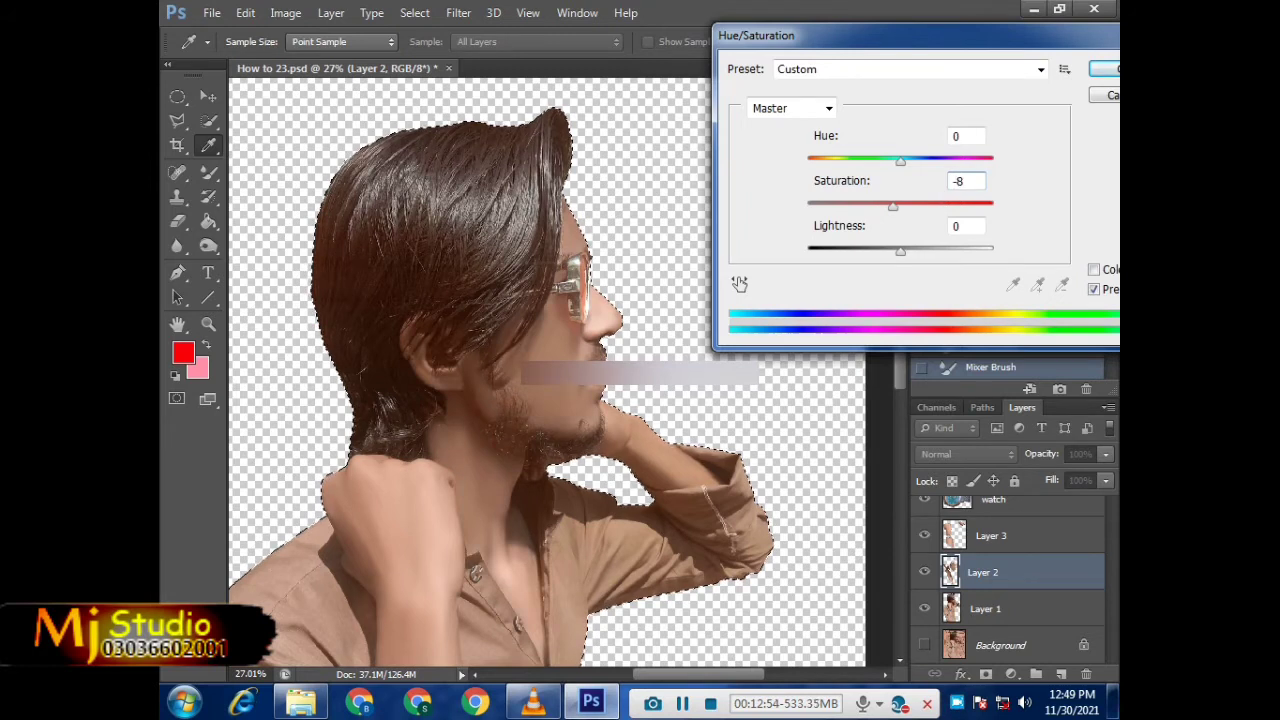
key("Return")
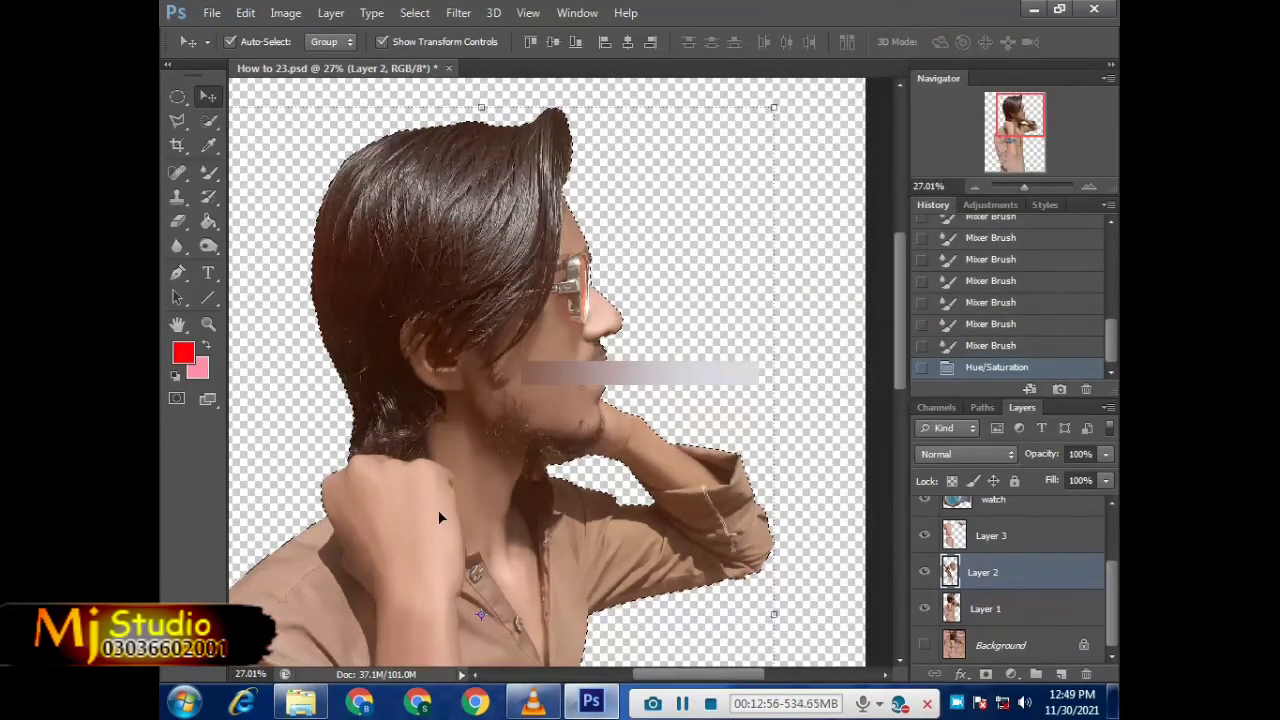
Step: Clear the selection and set Layer 3 to 70% opacity and 88% fill
left_click(1034, 537)
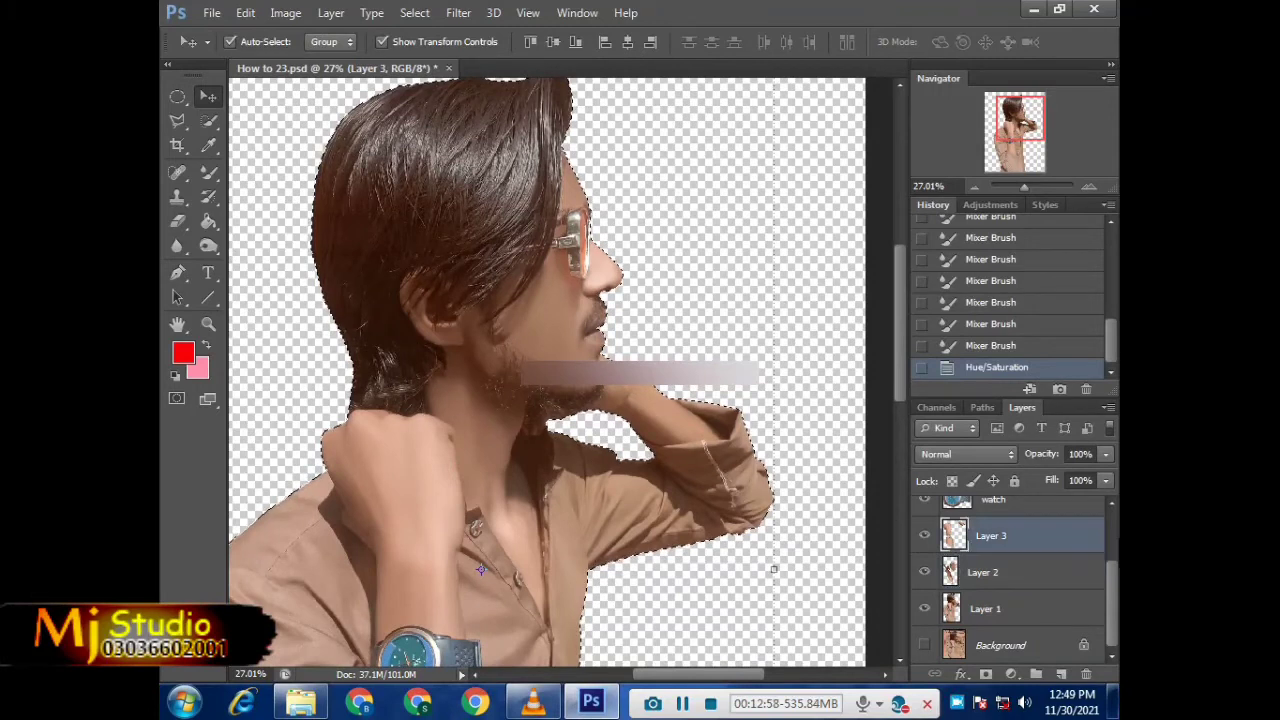
key("ctrl+d")
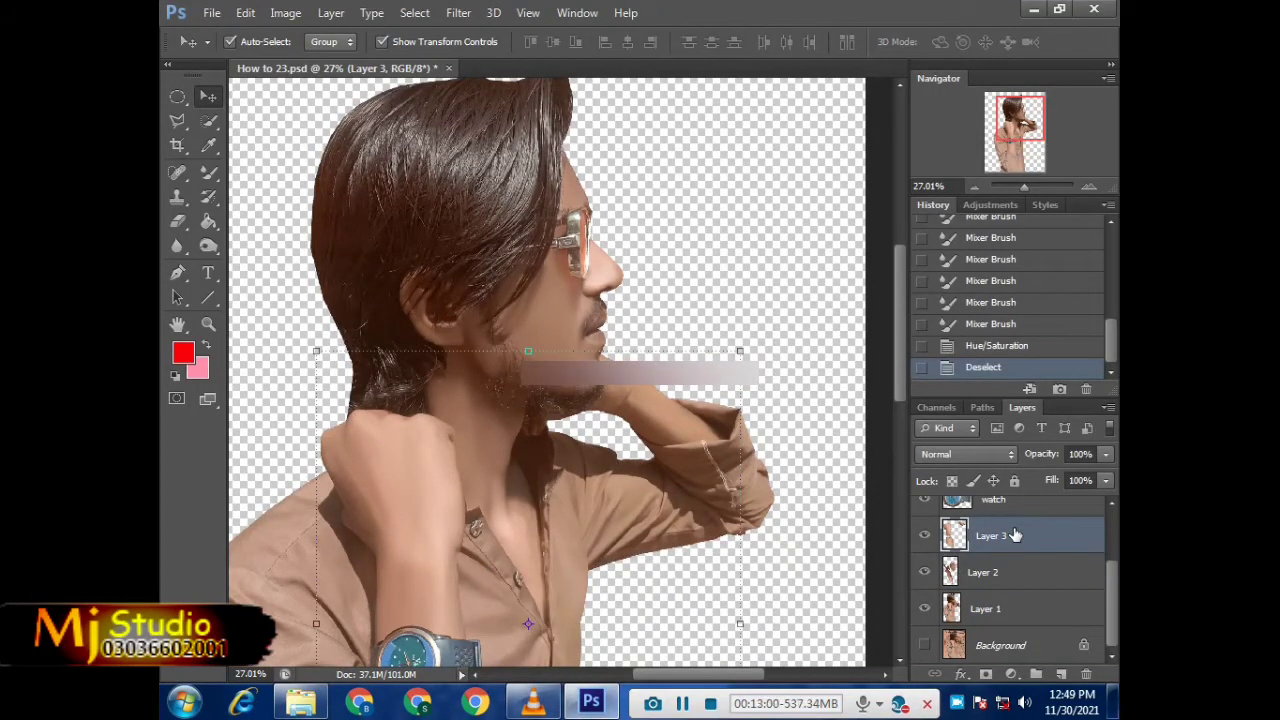
scroll(1010, 472, "down", 3)
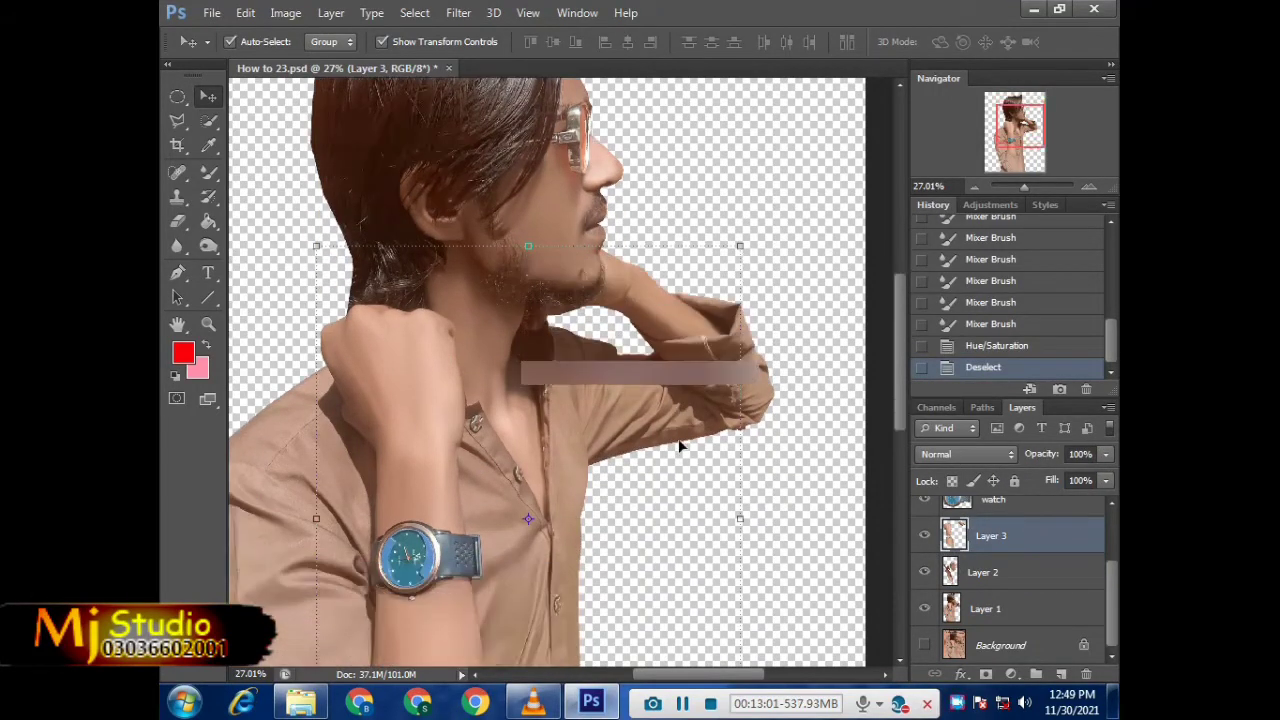
left_click(1106, 454)
left_click_drag(1106, 474, 1079, 474)
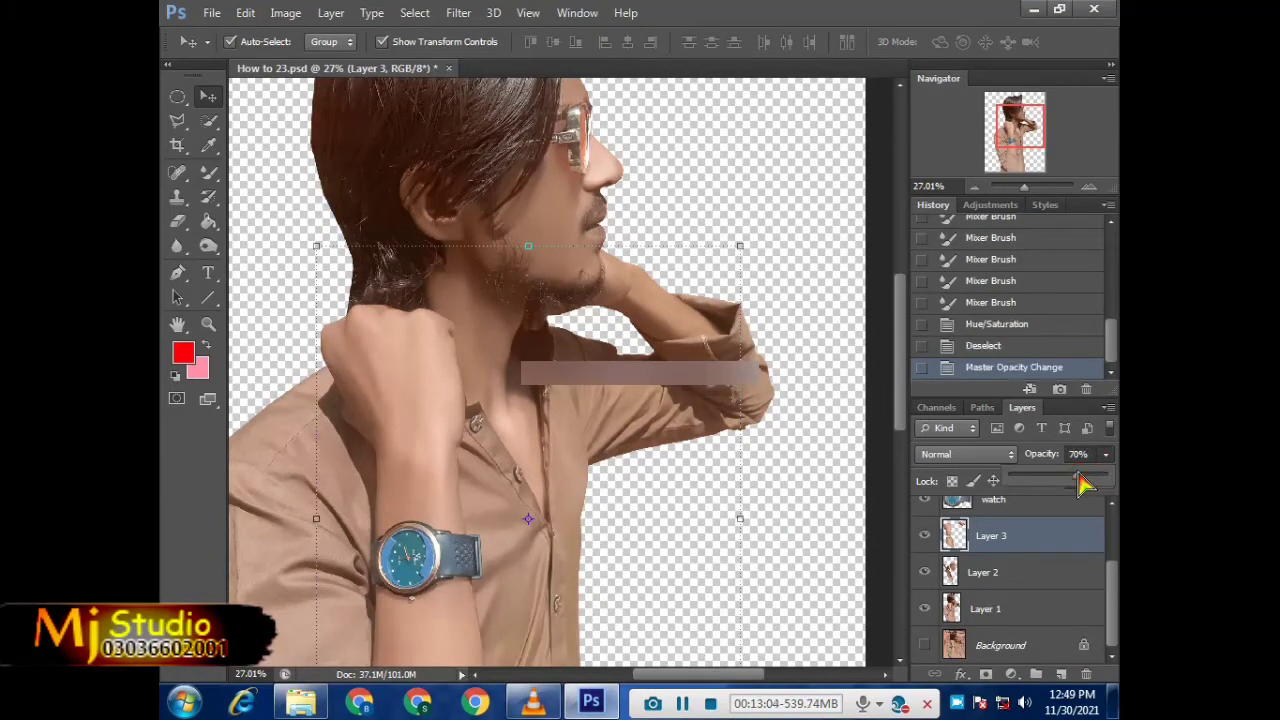
left_click(1106, 481)
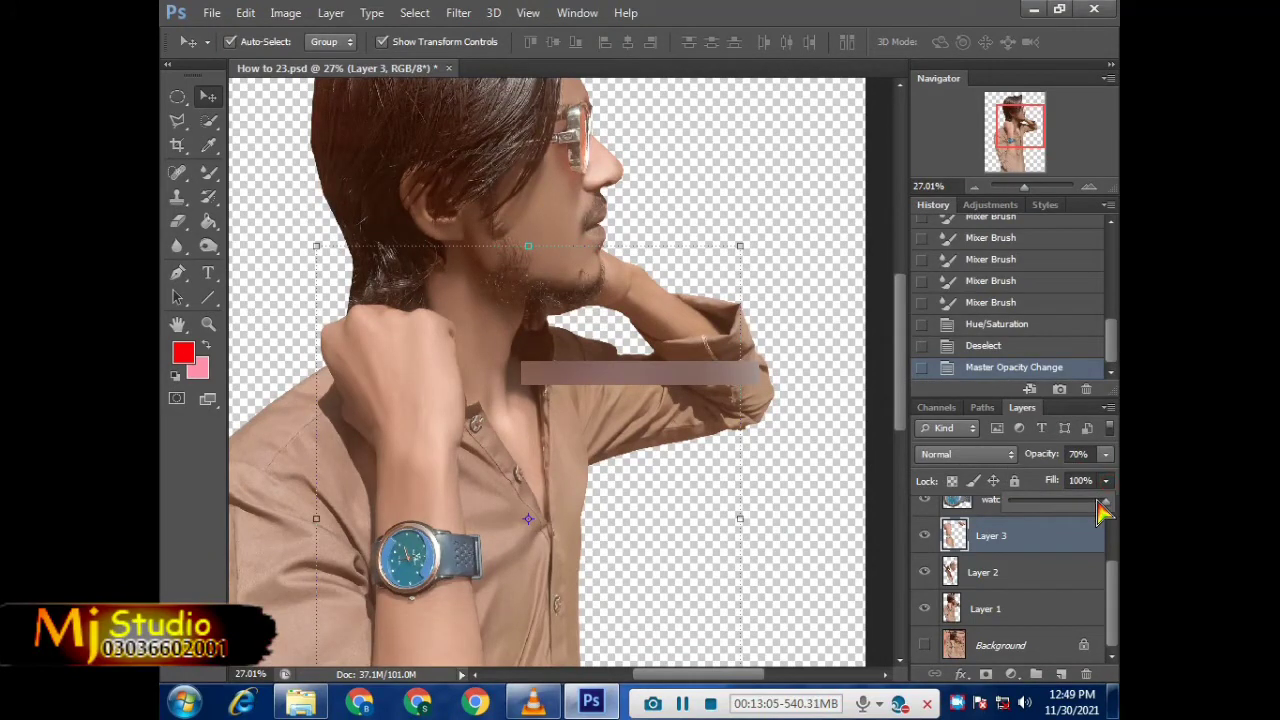
left_click_drag(1105, 502, 1096, 504)
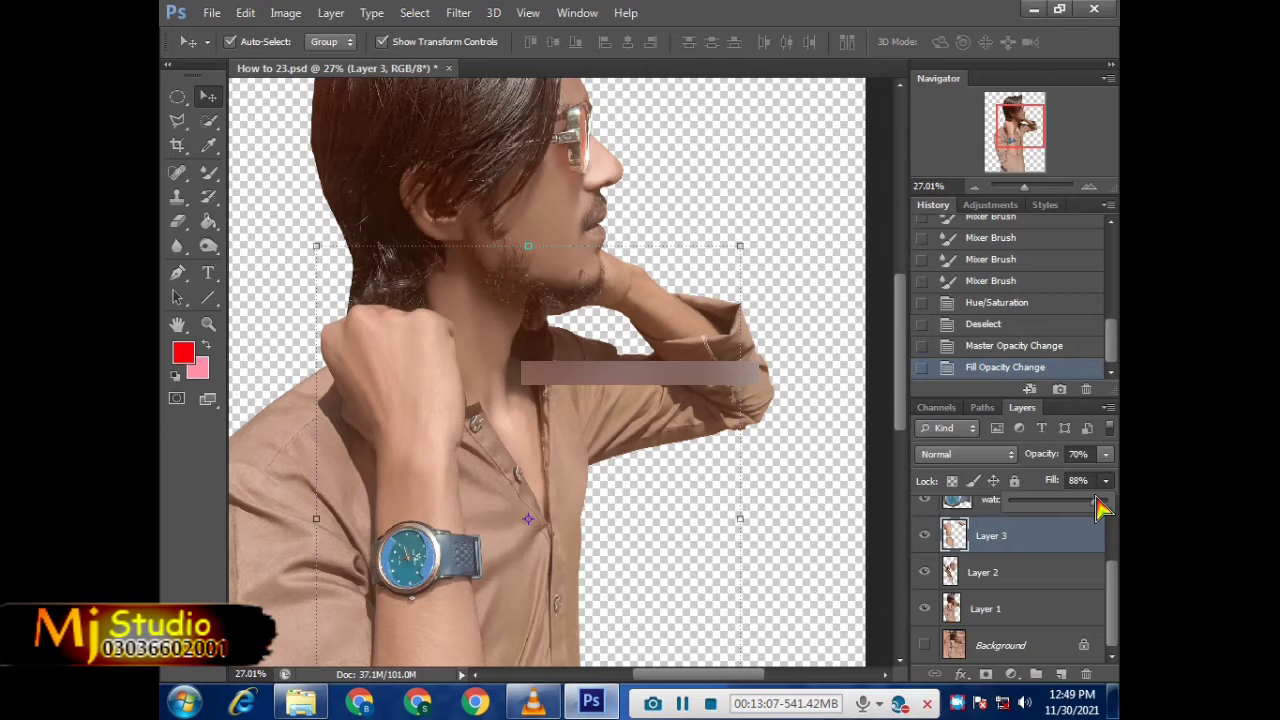
key("ctrl+t")
key("ctrl+minus")
key("alt+space")
key("Escape")
key("Escape")
scroll(613, 263, "up", 2)
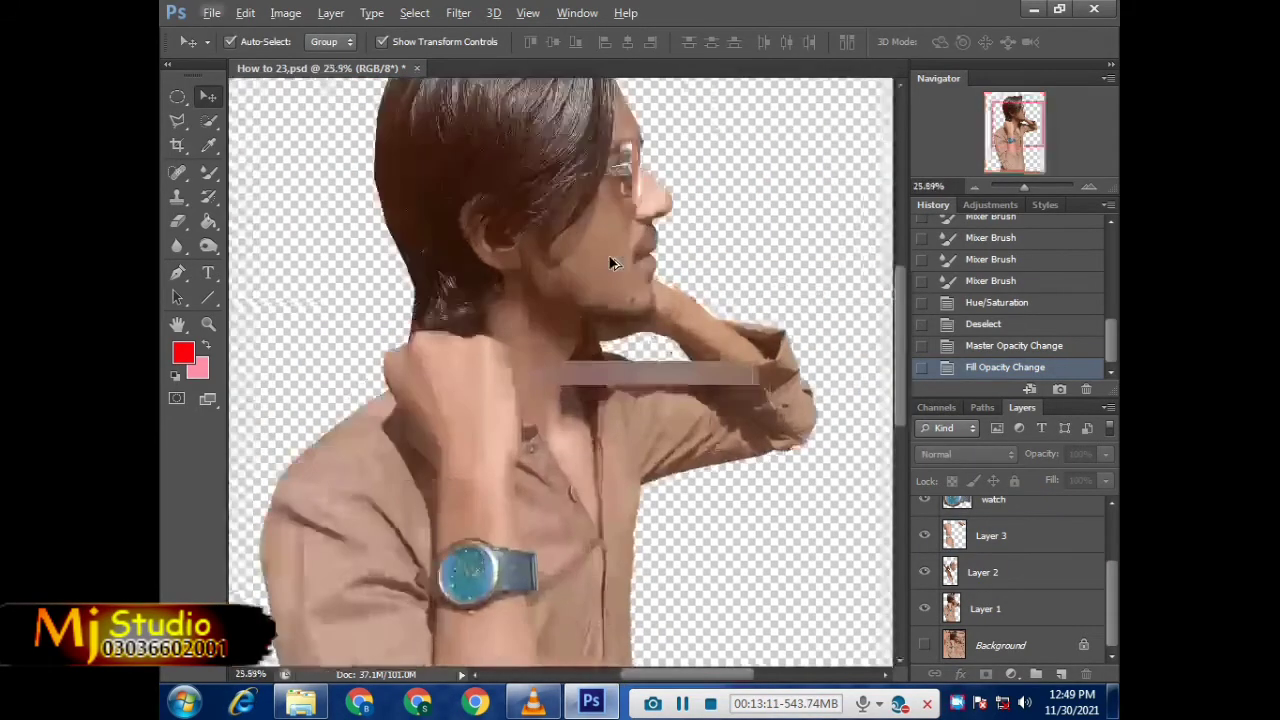
Step: Set Layer 2's opacity to 88%, fit the image in view, and save the document
left_click(610, 265)
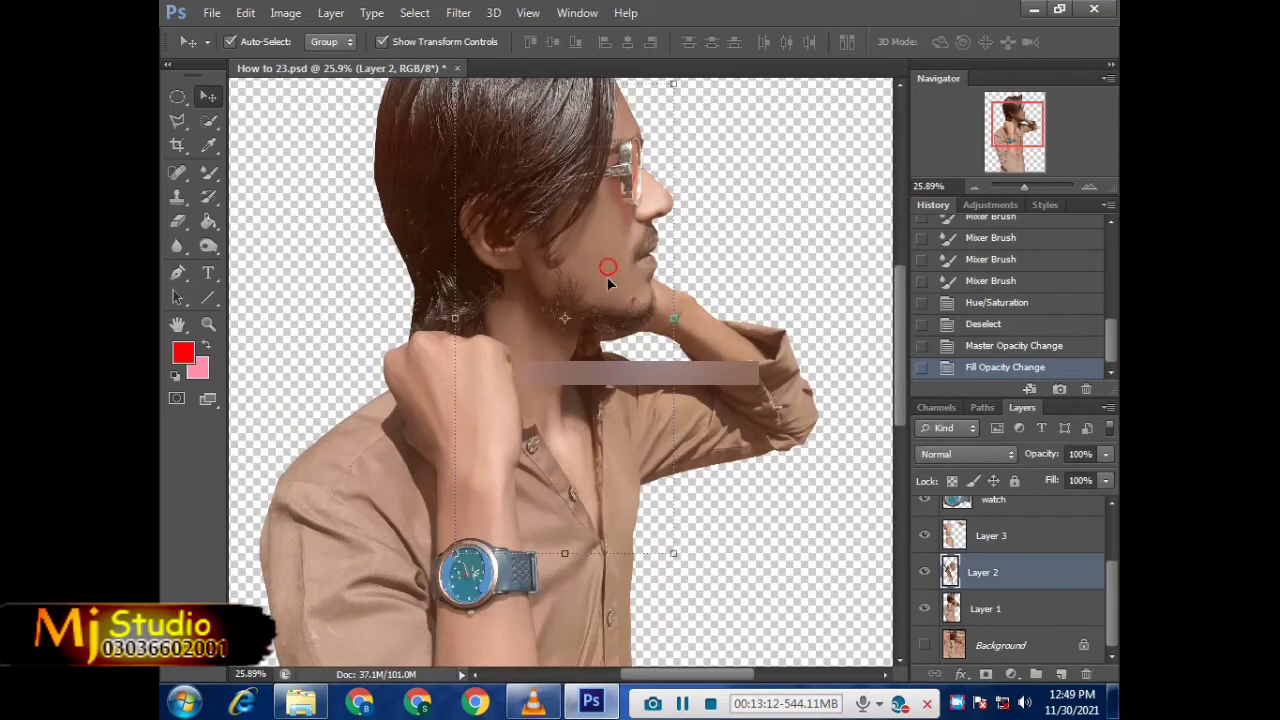
left_click(1108, 458)
left_click_drag(1106, 476, 1090, 477)
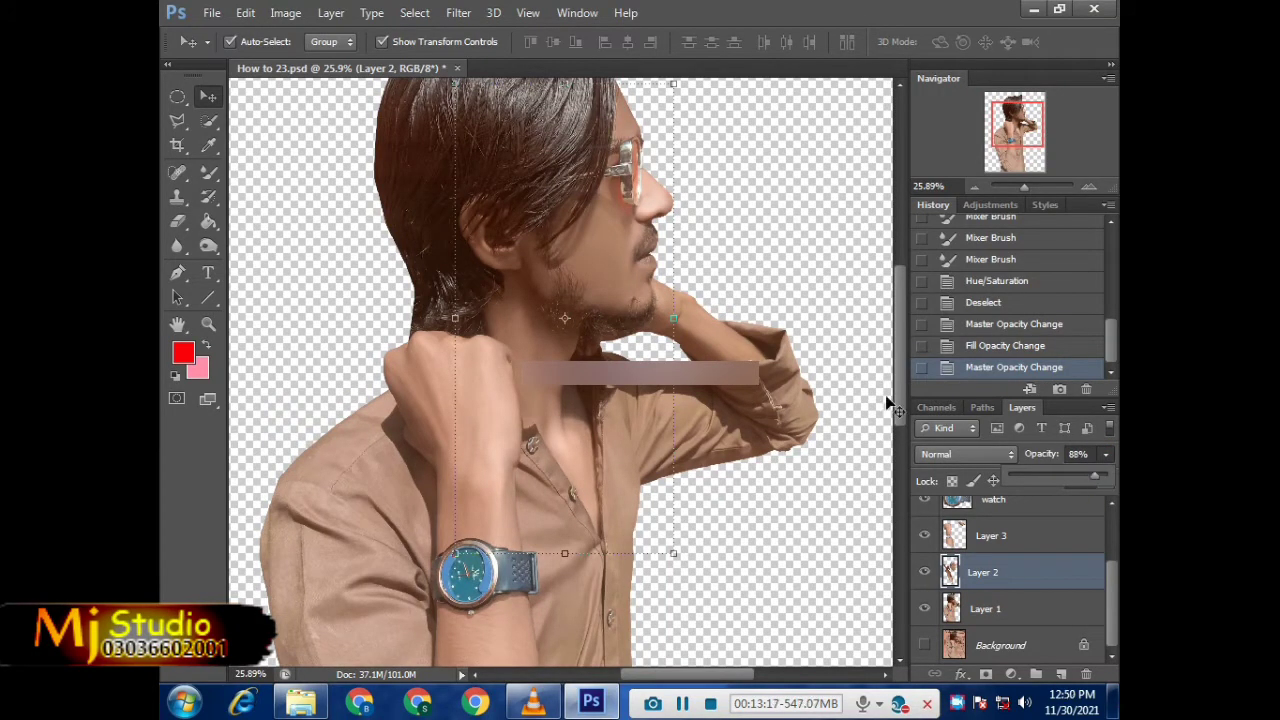
left_click(737, 234)
key("ctrl+0")
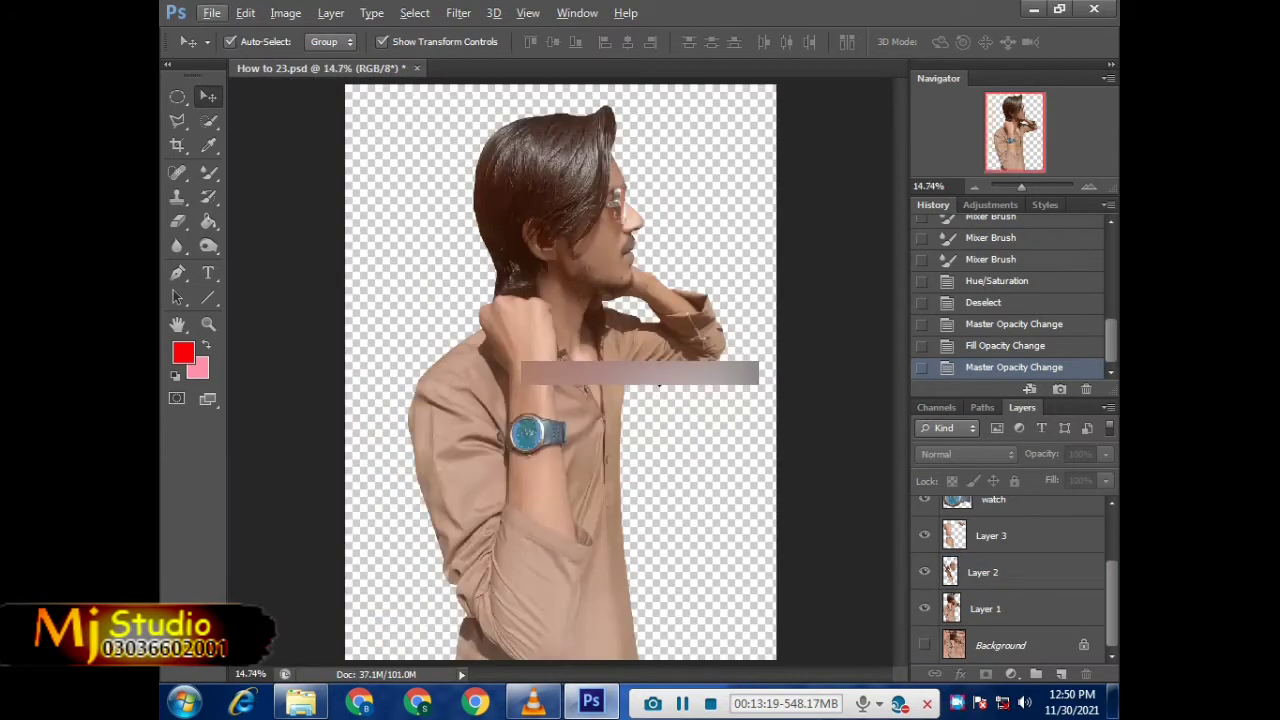
key("ctrl+minus")
key("ctrl+s")
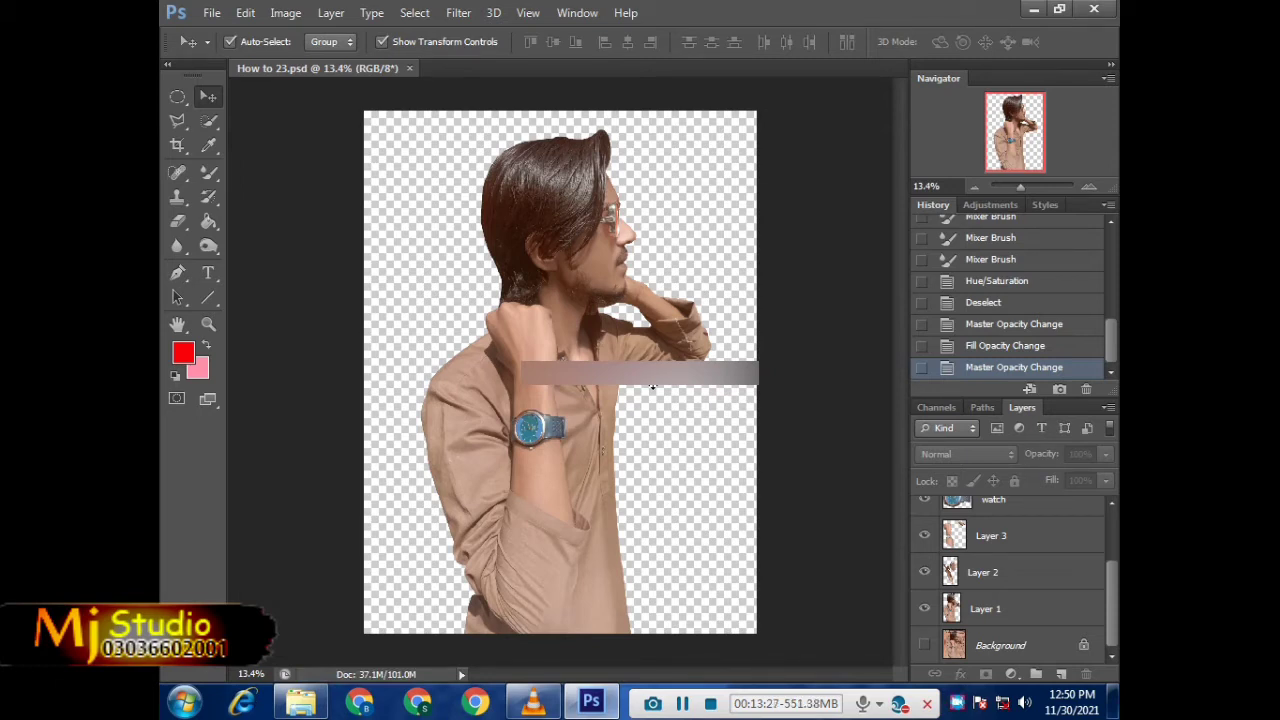
Step: Find Layer 1 among the layers and rename it Admin
left_click(584, 461)
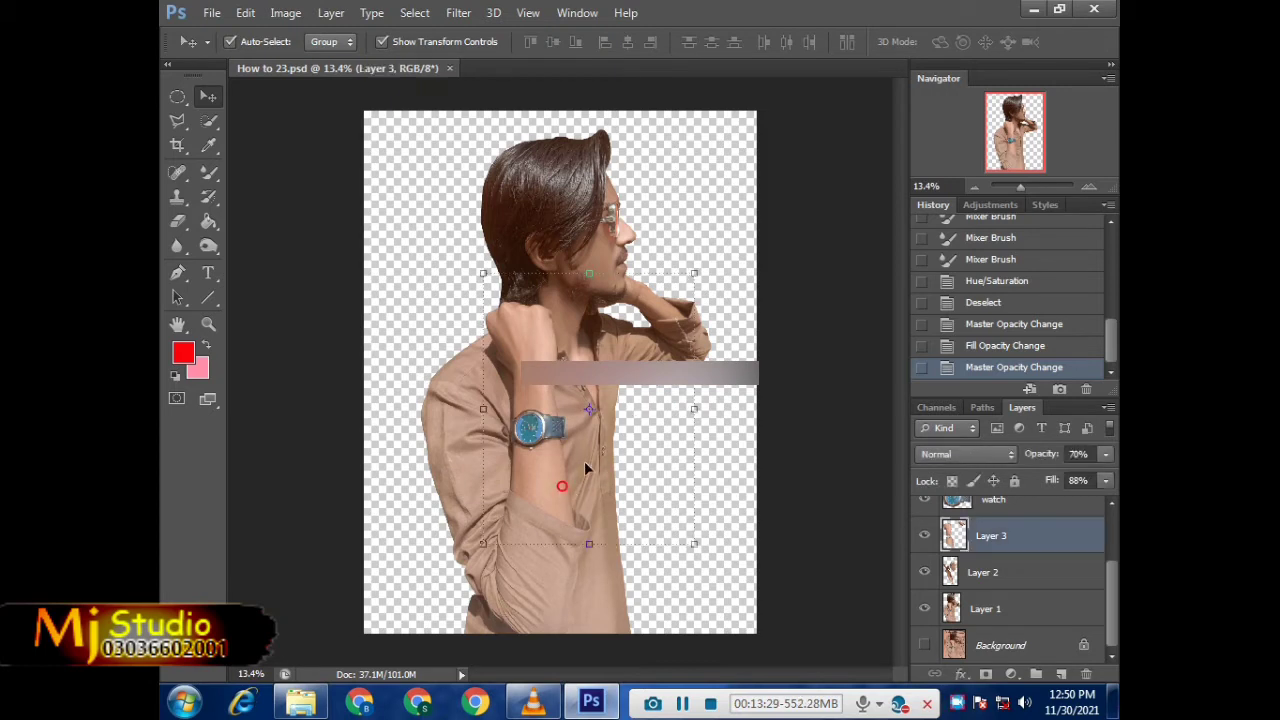
scroll(584, 461, "up", 2)
left_click(402, 393)
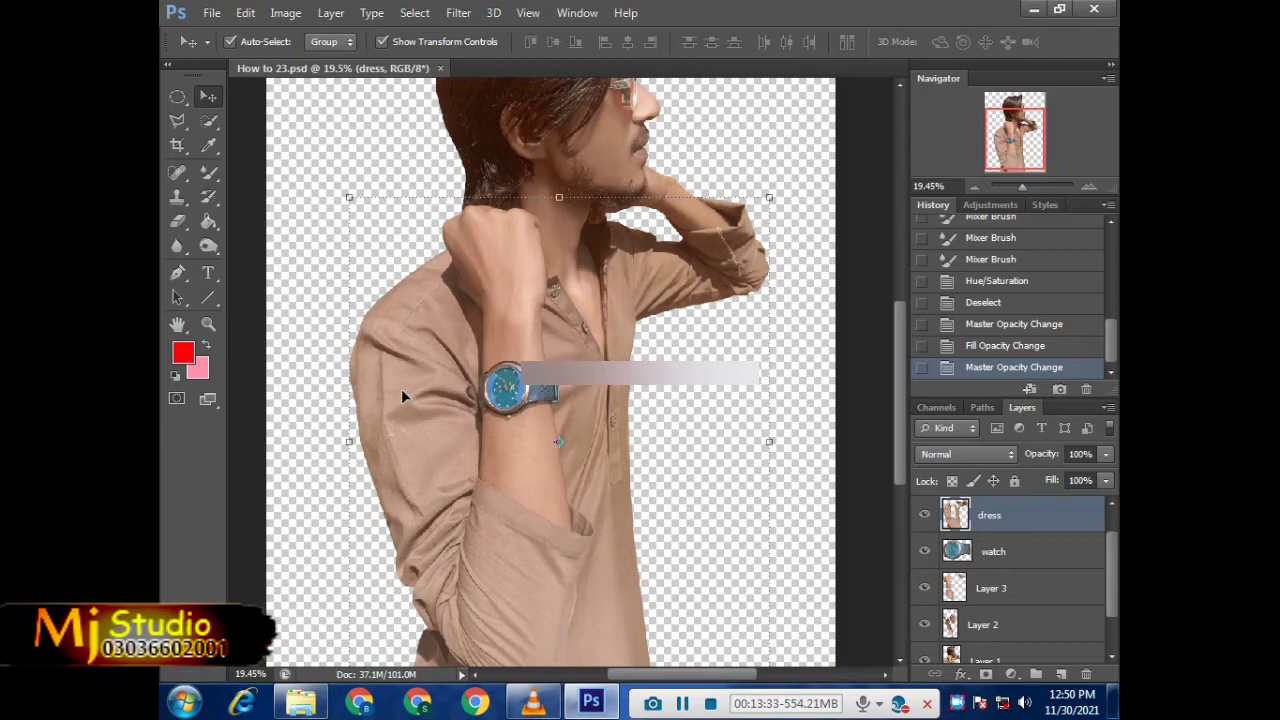
scroll(500, 362, "down", 2)
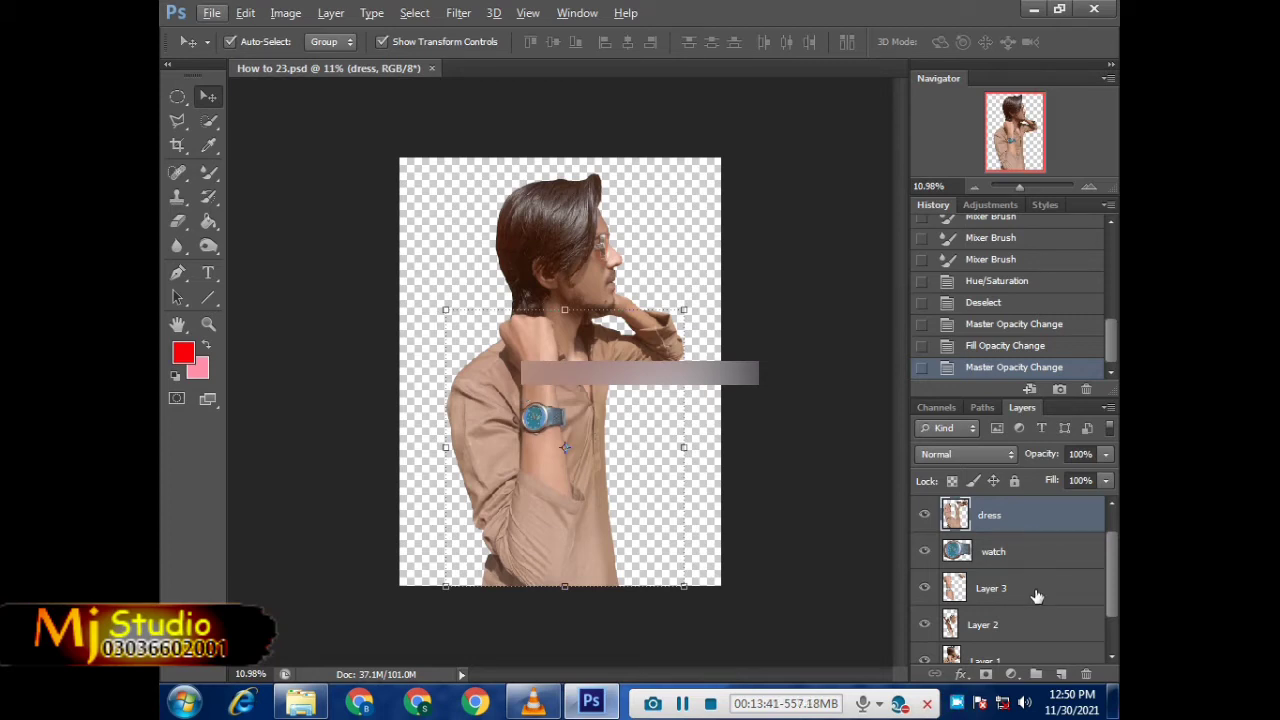
scroll(1037, 596, "down", 1)
left_click(993, 610)
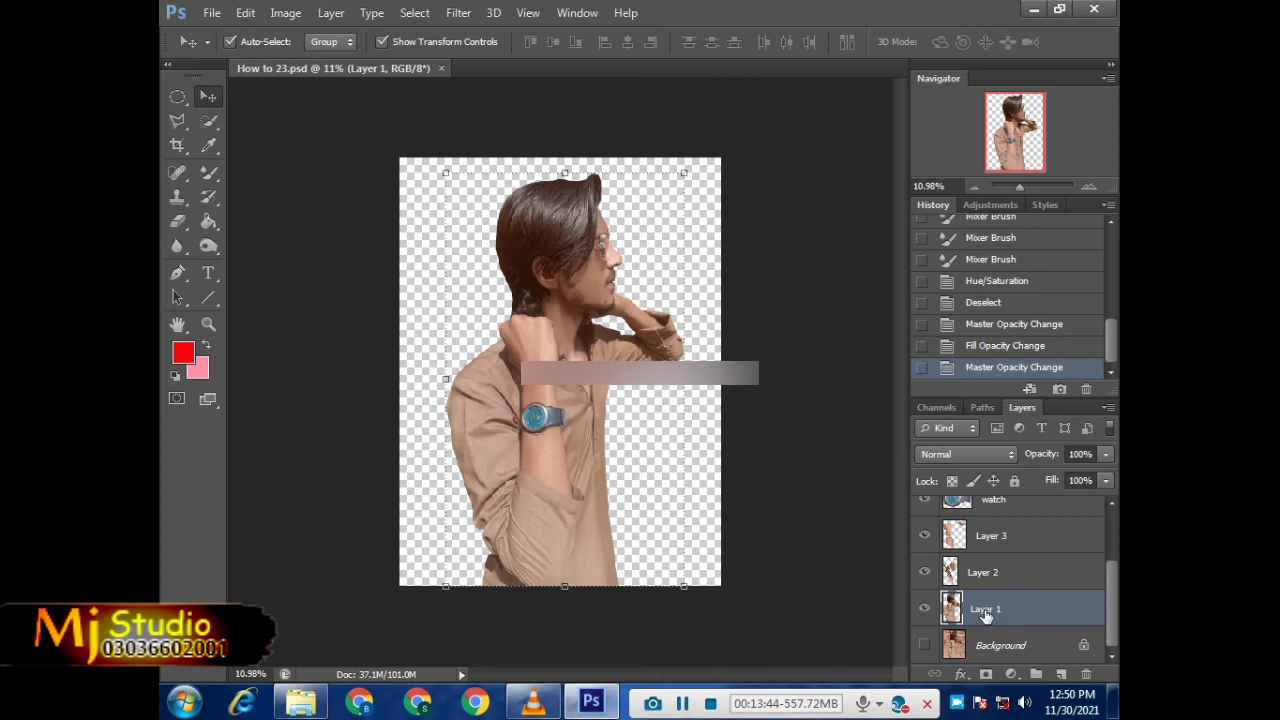
double_click(985, 609)
type("e")
key("Return")
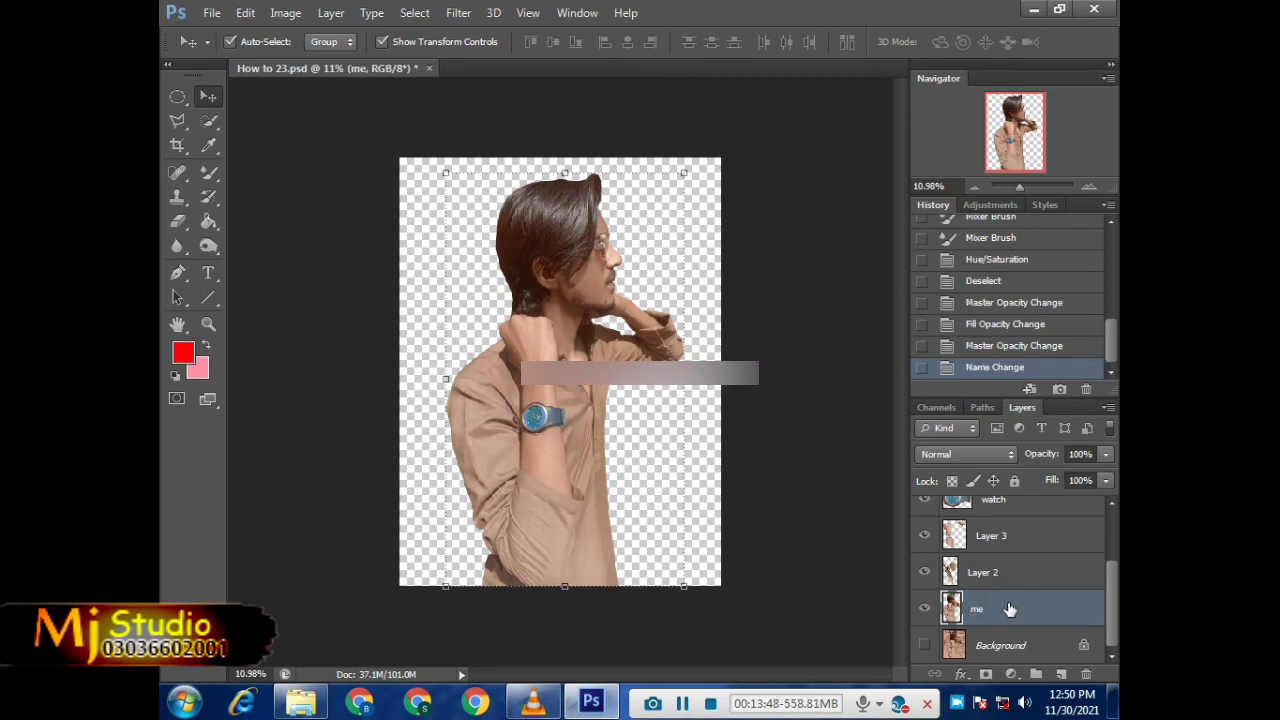
double_click(975, 612)
type("Admin")
key("Return")
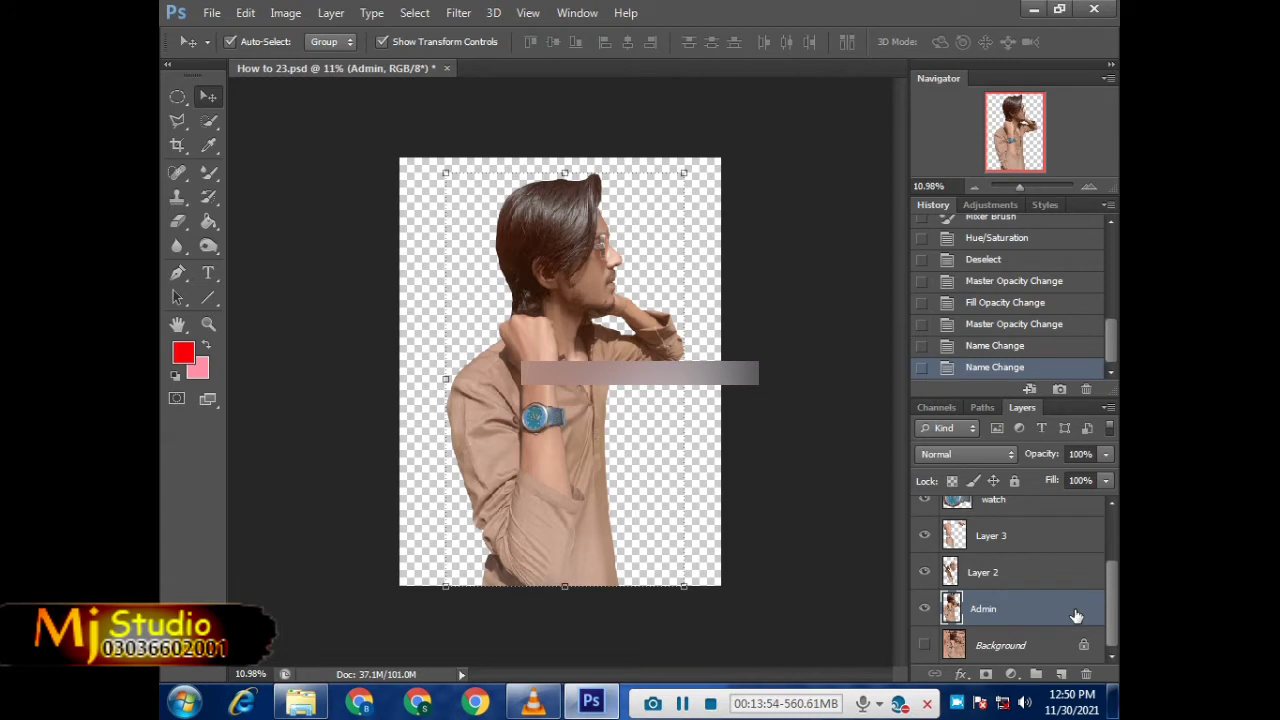
Step: Apply Selective Color adding +30% Black to the Blacks range
left_click(290, 13)
mouse_move(313, 60)
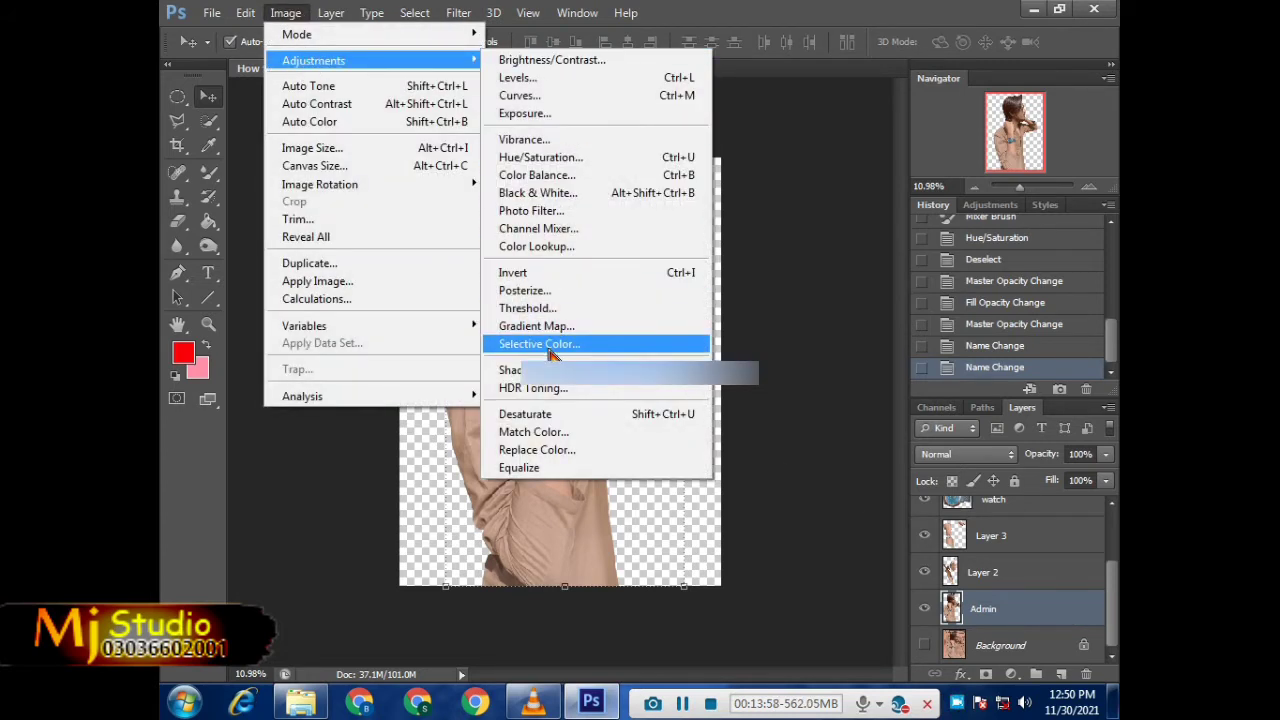
left_click(551, 344)
left_click(900, 124)
left_click(895, 290)
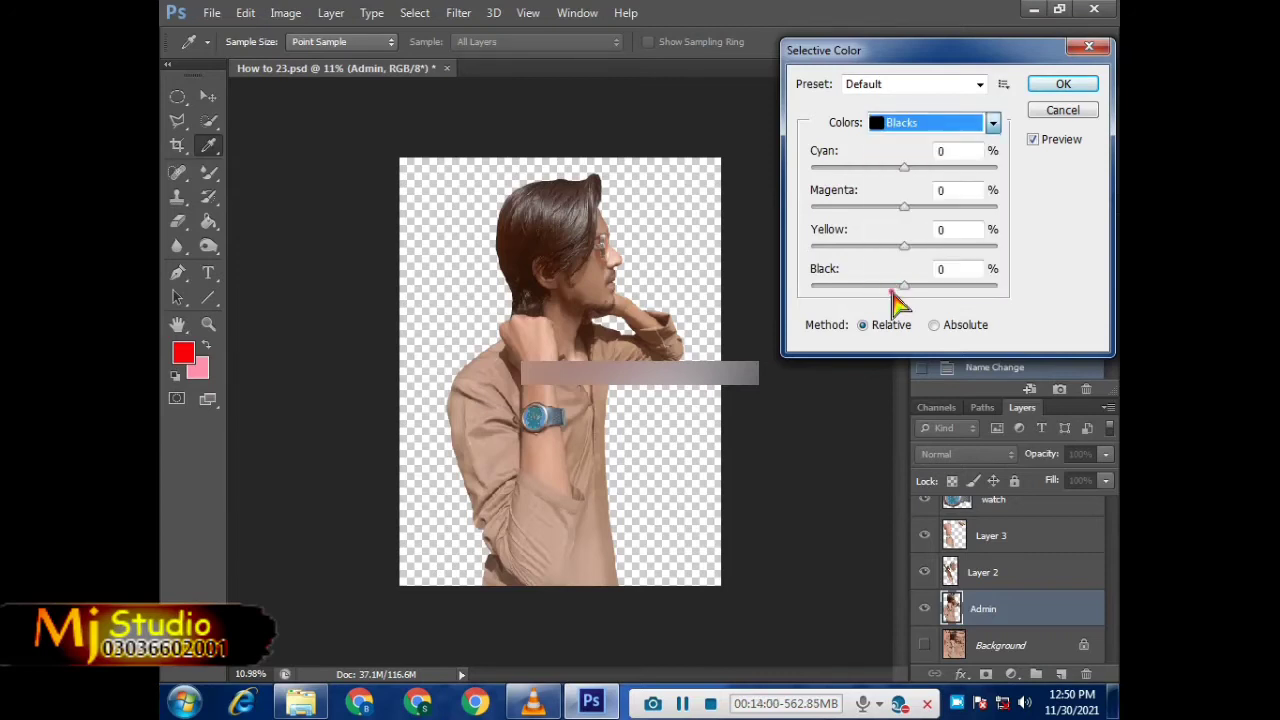
left_click_drag(904, 286, 932, 287)
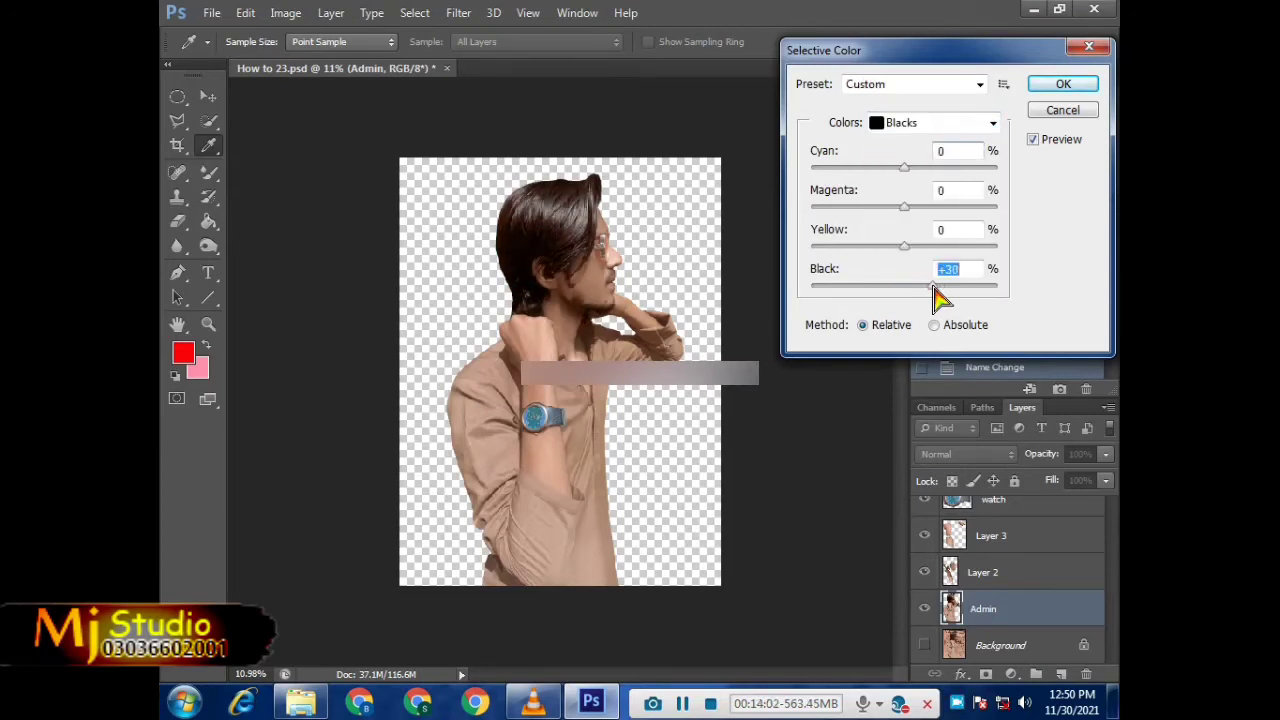
key("Return")
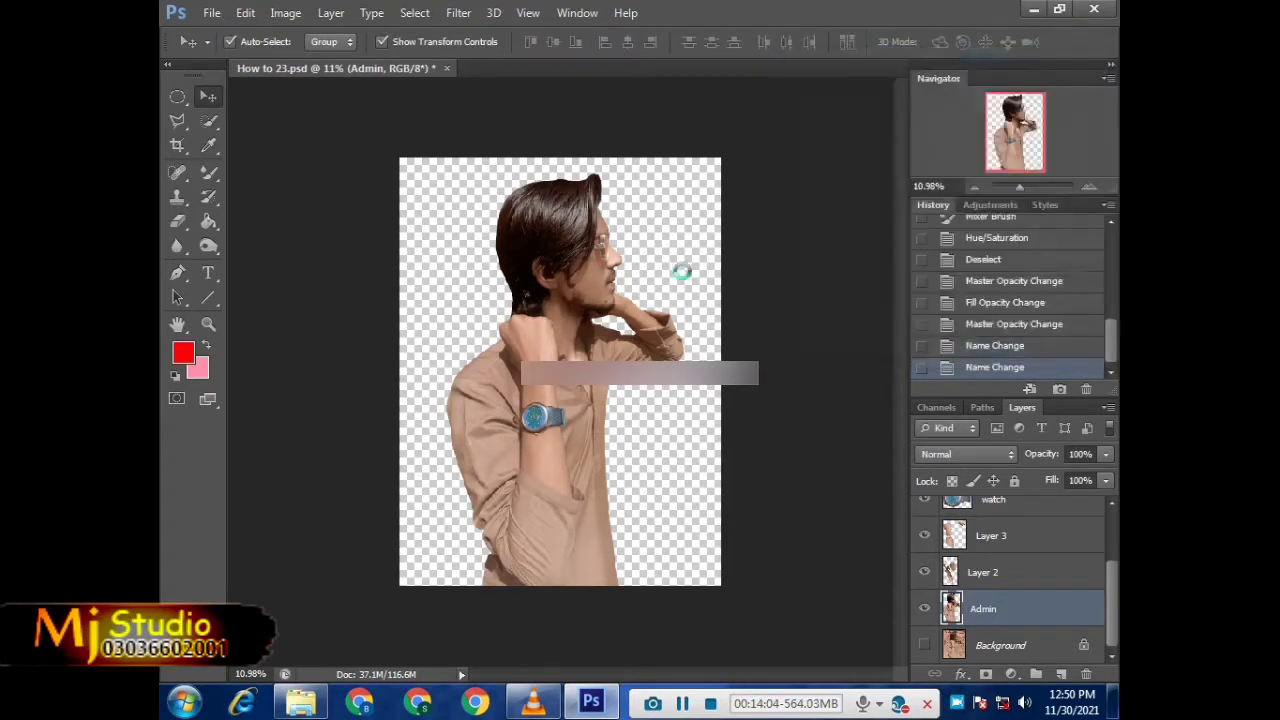
Step: Create a new empty layer above Layer 3 named lip
left_click(800, 337)
left_click(1008, 540)
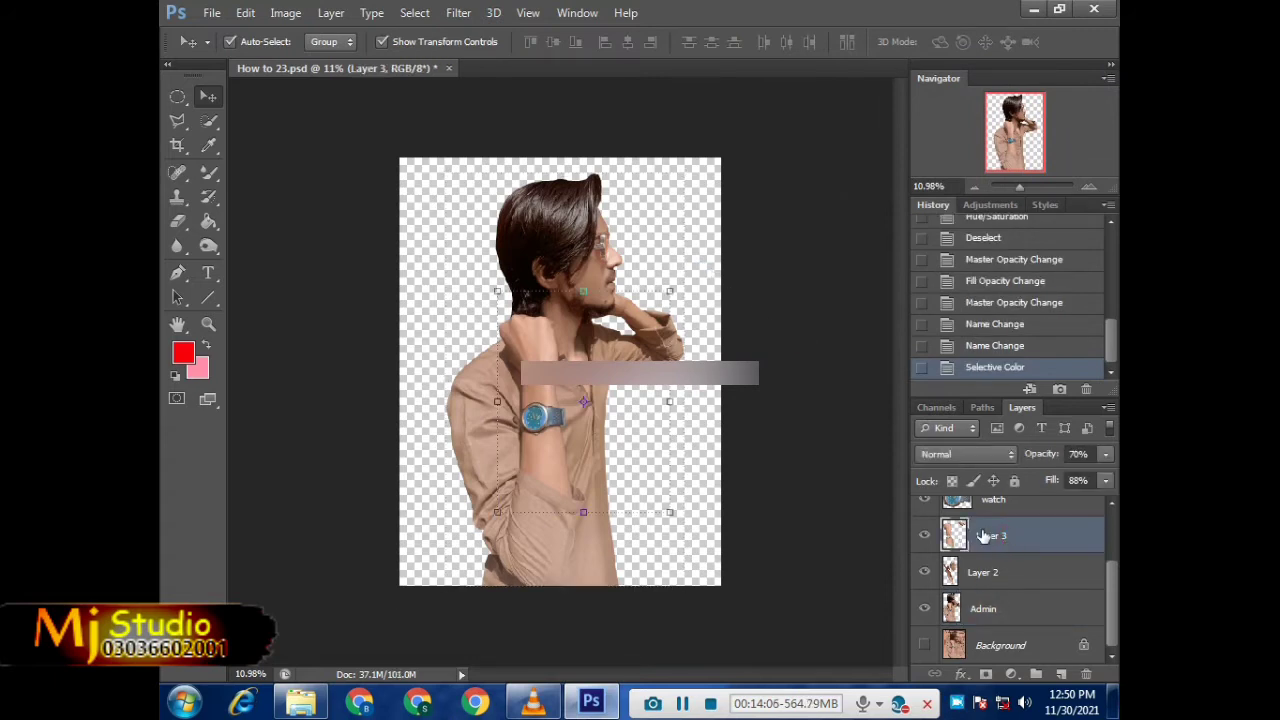
left_click(1061, 673)
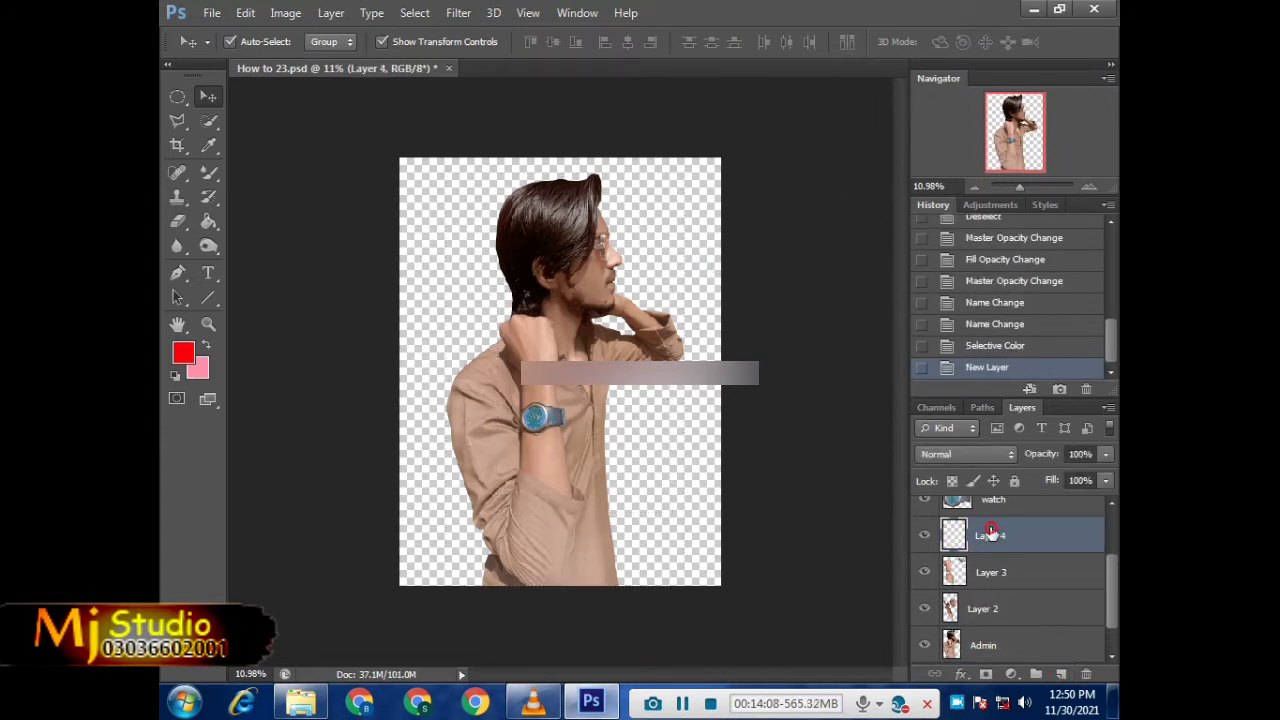
double_click(990, 538)
type("lip")
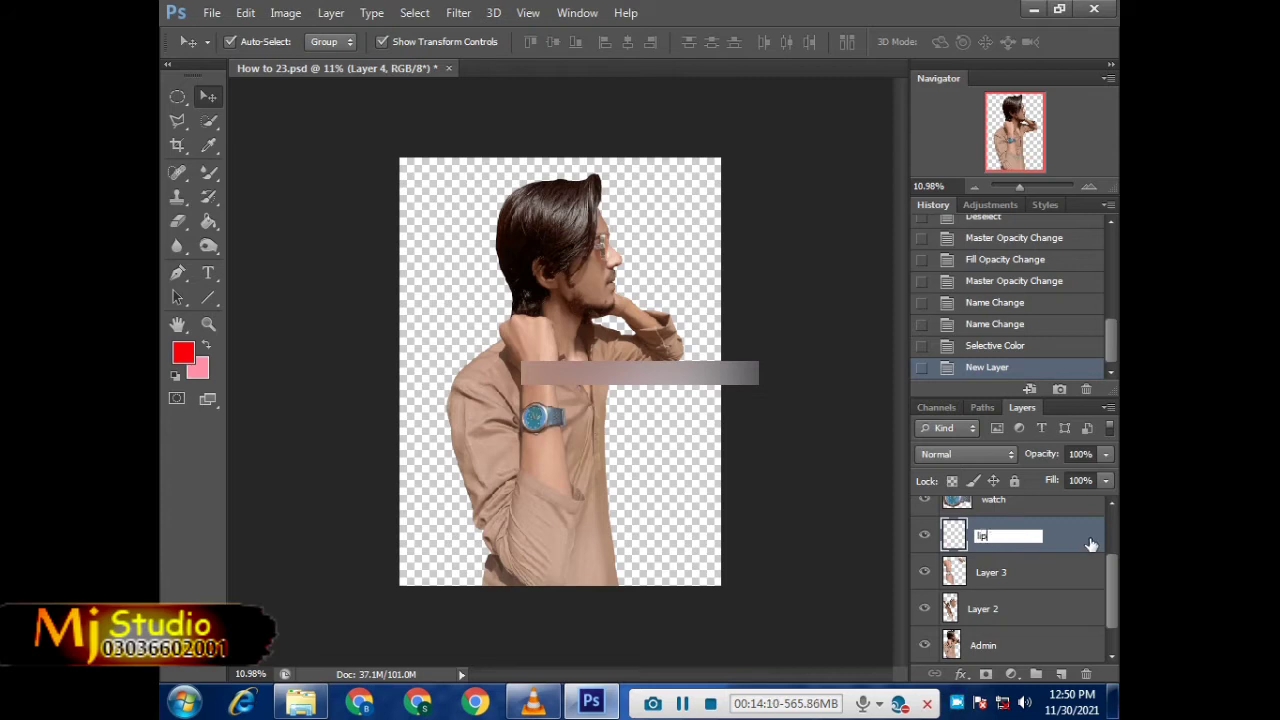
key("Return")
Step: Choose the Brush Tool and set the foreground colour to light pink ff96af
left_click(208, 171)
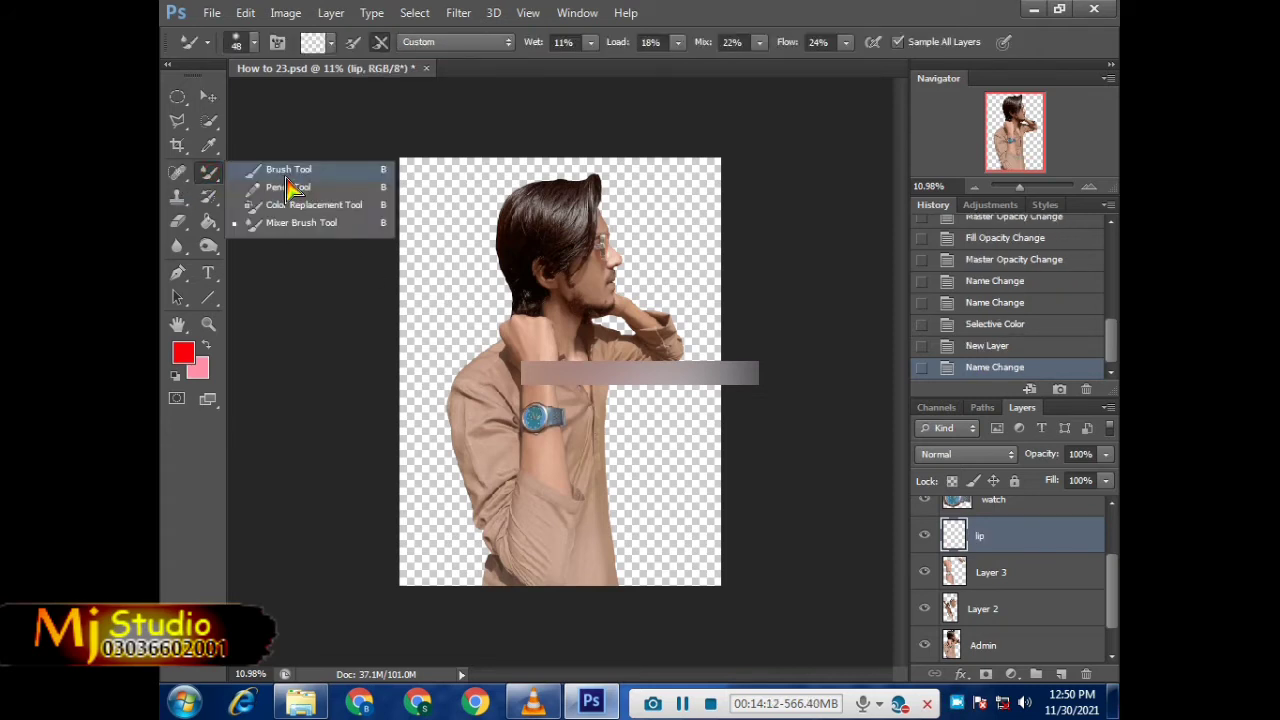
left_click(290, 187)
left_click(206, 346)
left_click(184, 354)
left_click(691, 338)
left_click_drag(945, 594, 846, 596)
left_click(937, 596)
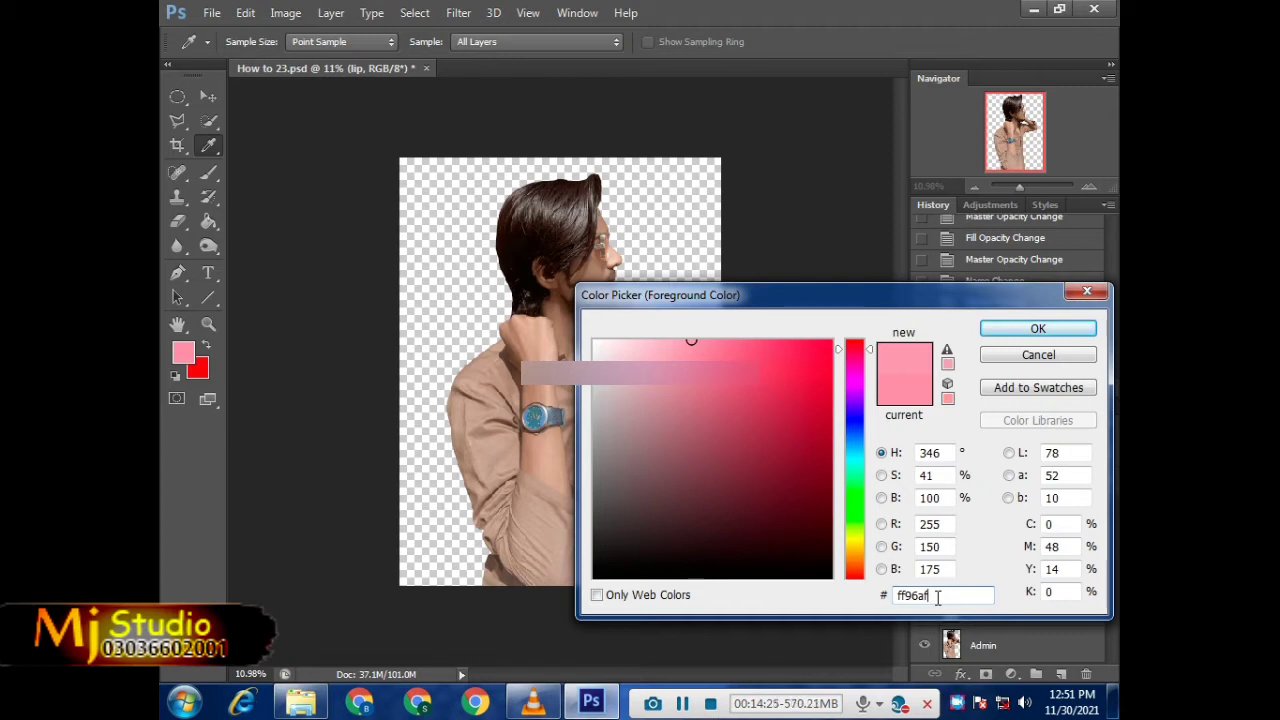
key("Return")
key("b")
scroll(620, 410, "up", 5)
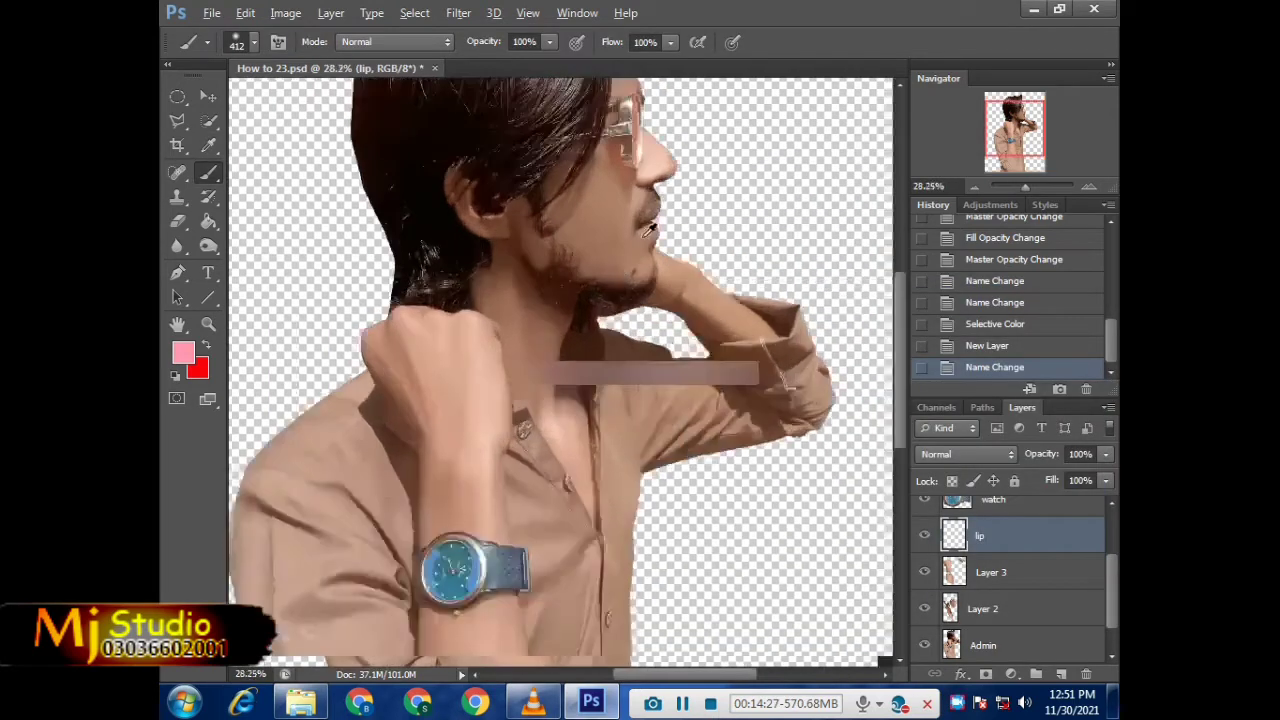
Step: Load the Admin figure's outline as a selection and target the lip layer
scroll(649, 230, "up", 3)
scroll(680, 280, "up", 2)
scroll(729, 337, "up", 3)
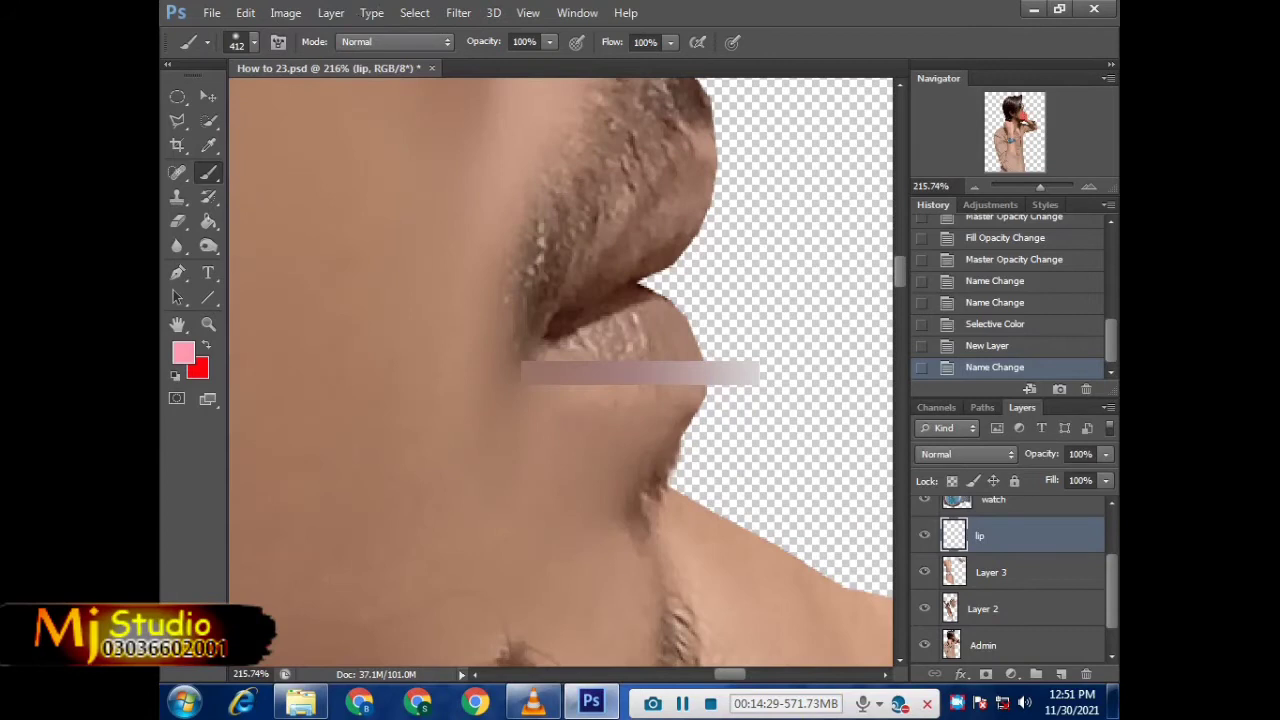
scroll(960, 628, "down", 1)
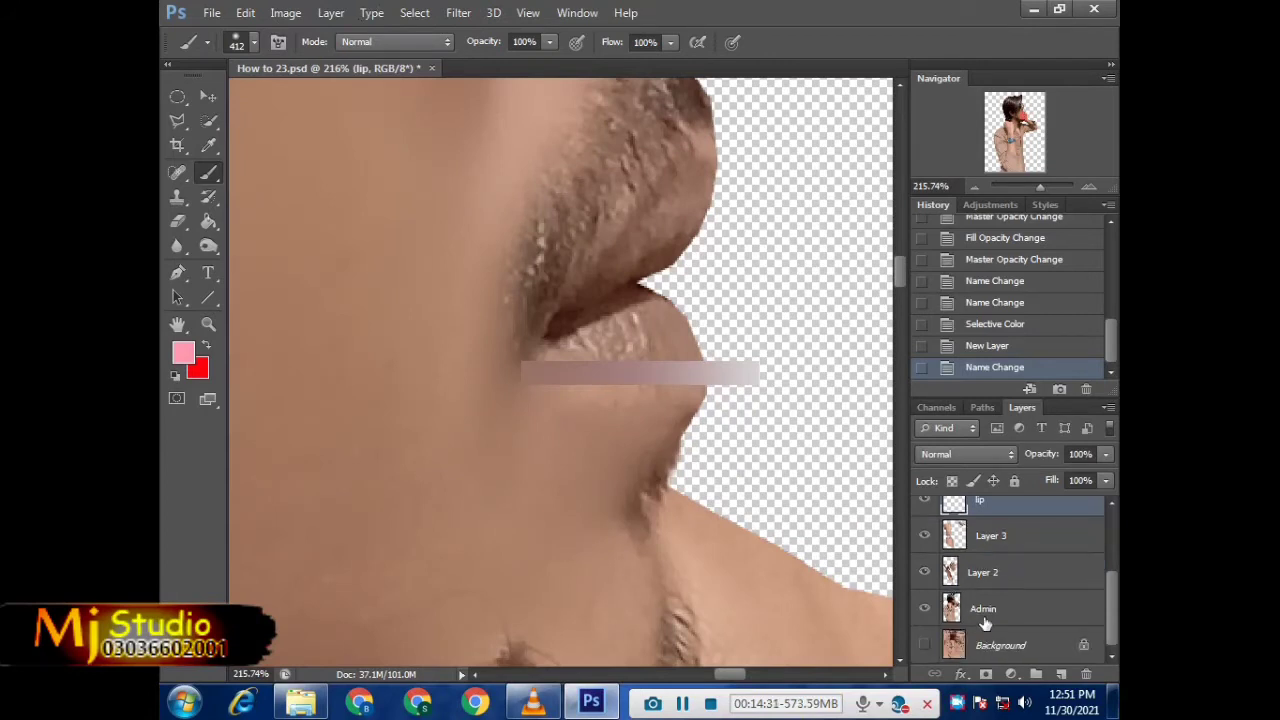
left_click(955, 608)
left_click(951, 607, "ctrl")
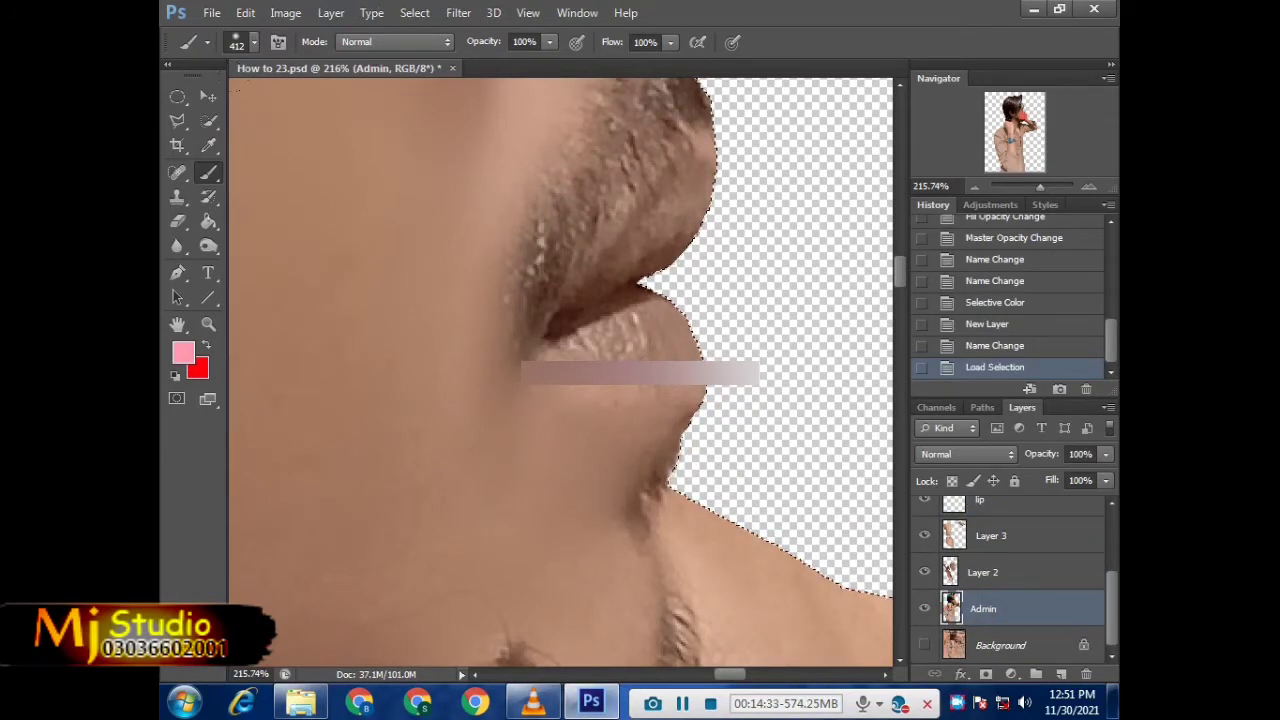
key("bracketleft")
key("bracketleft")
key("bracketleft")
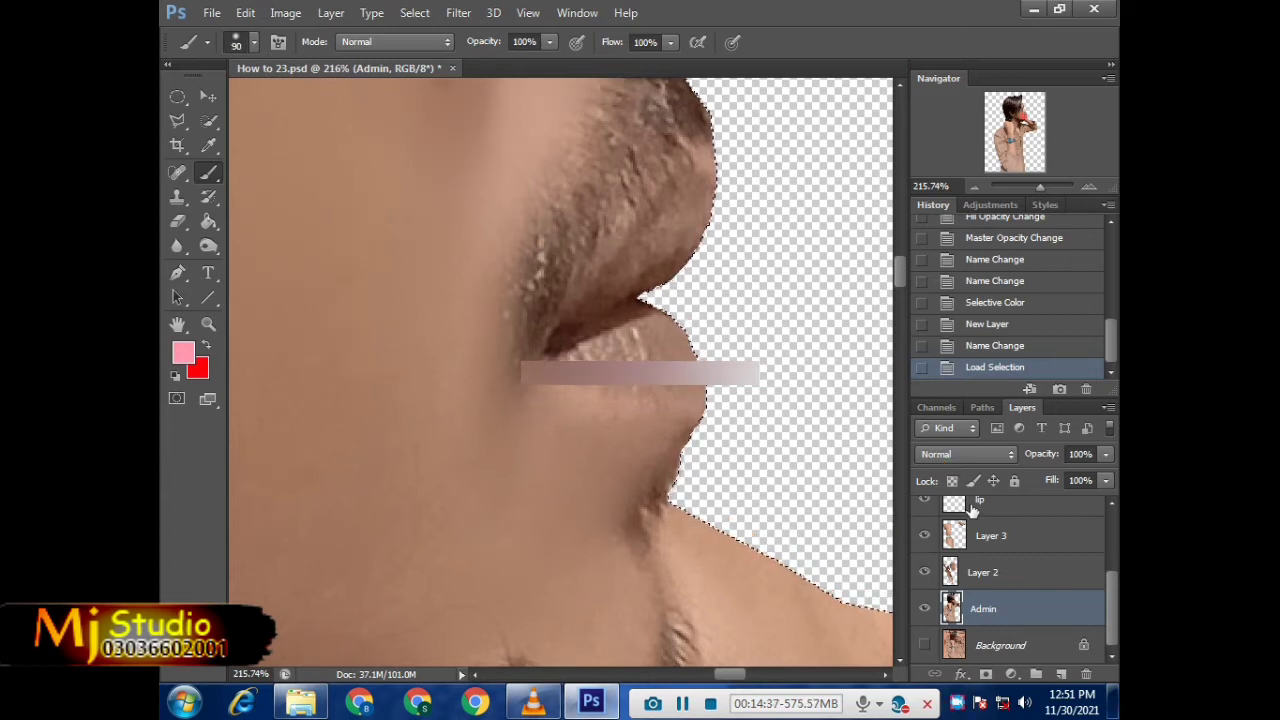
left_click(972, 506)
Step: Paint translucent pink over the lips with a fine brush at about 21% opacity
scroll(598, 322, "up", 2)
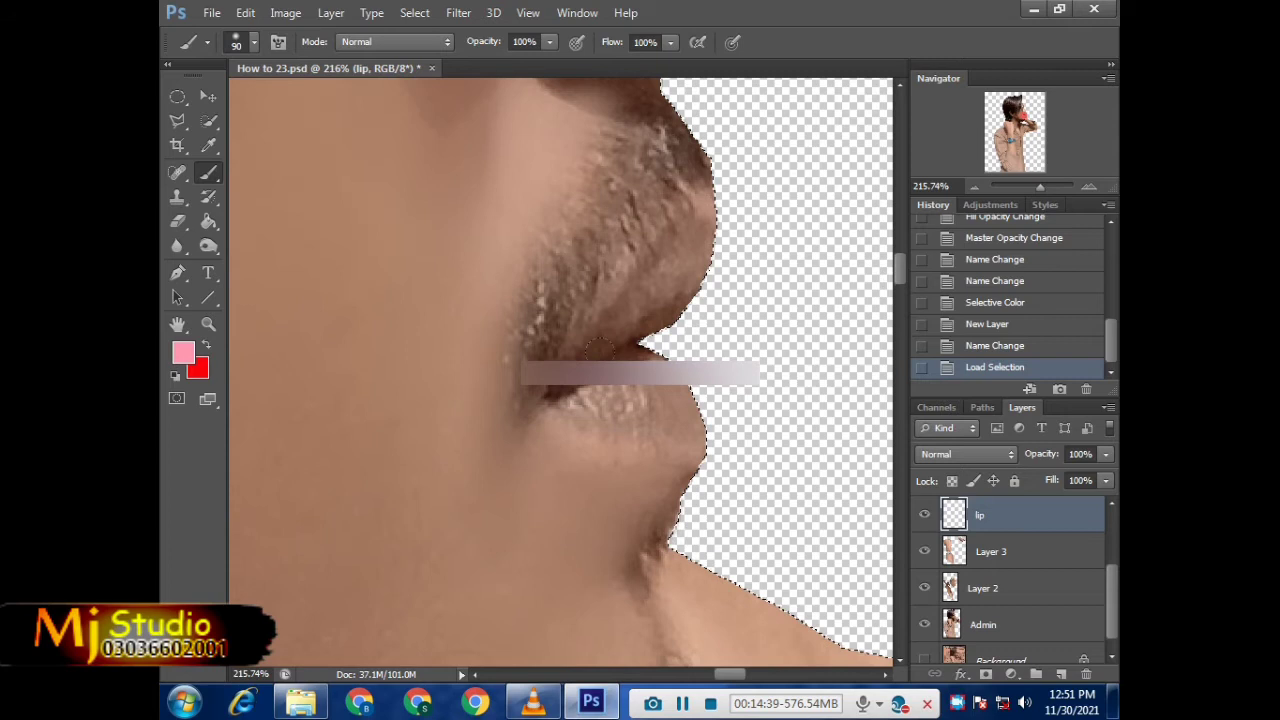
scroll(640, 400, "up", 2)
left_click_drag(663, 428, 565, 425)
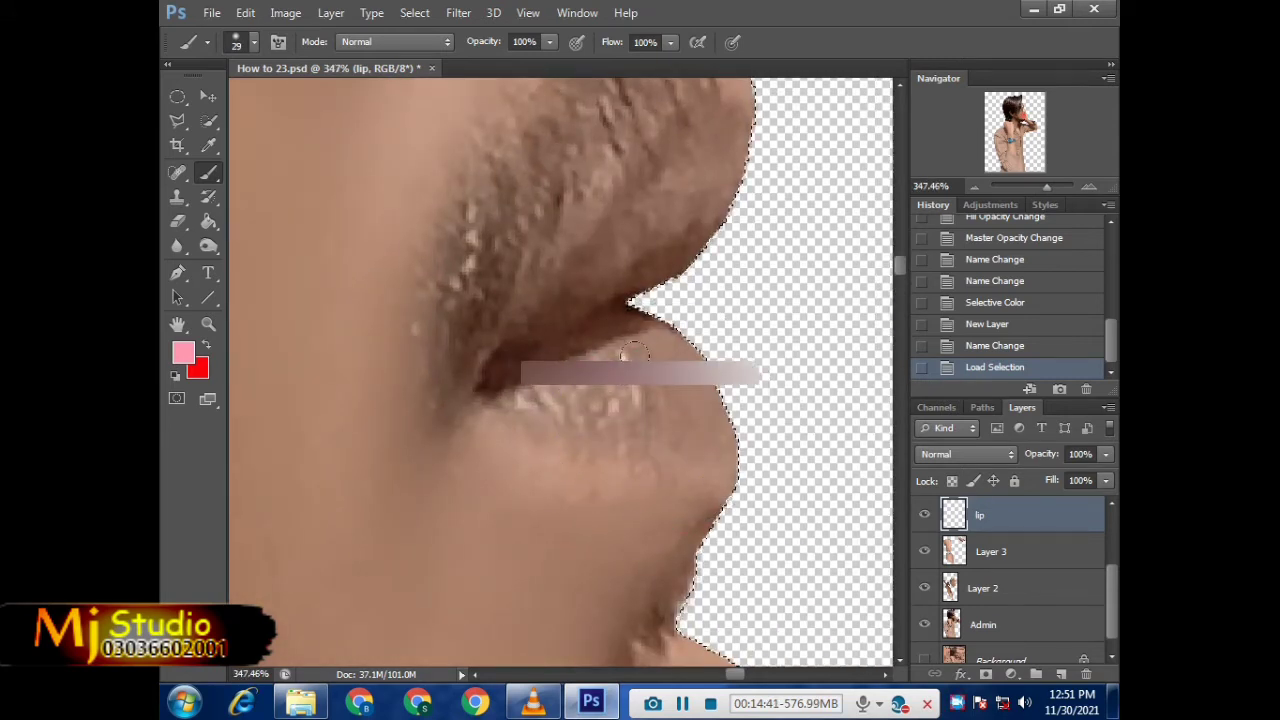
left_click_drag(550, 43, 477, 76)
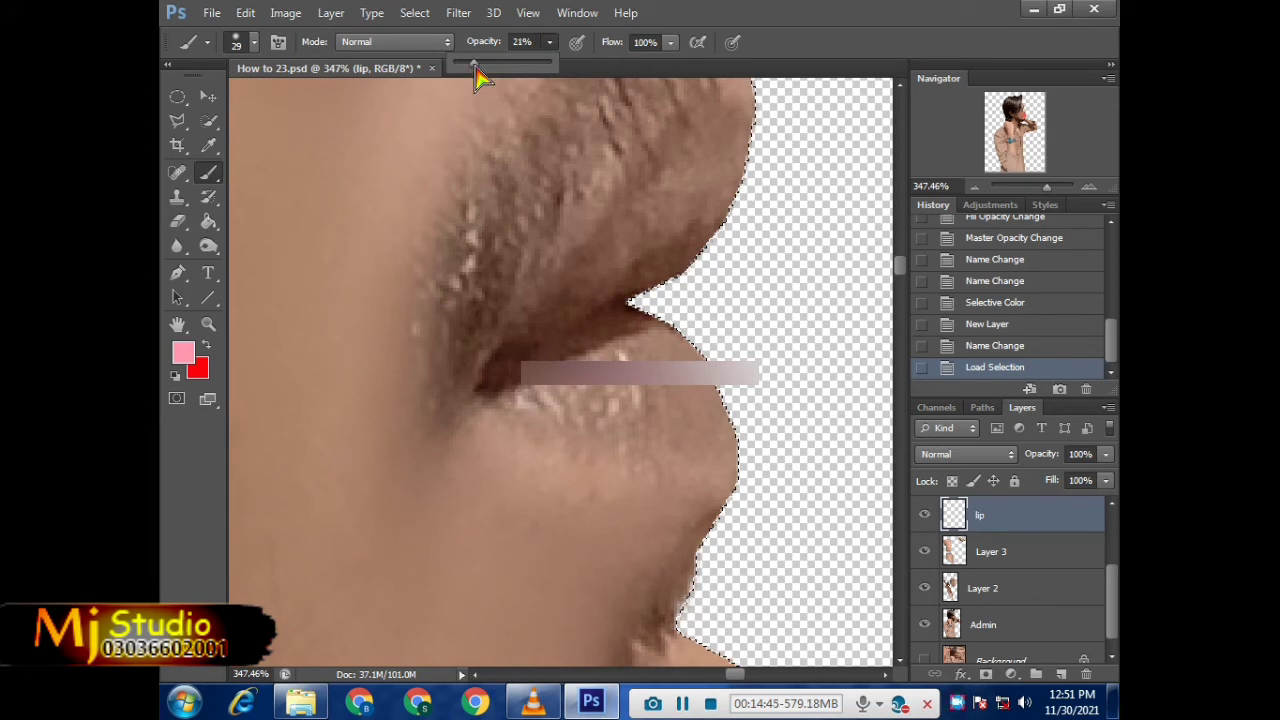
left_click_drag(477, 76, 488, 78)
mouse_move(660, 330)
left_mouse_down()
mouse_move(522, 352)
mouse_move(601, 331)
mouse_move(687, 157)
left_mouse_up()
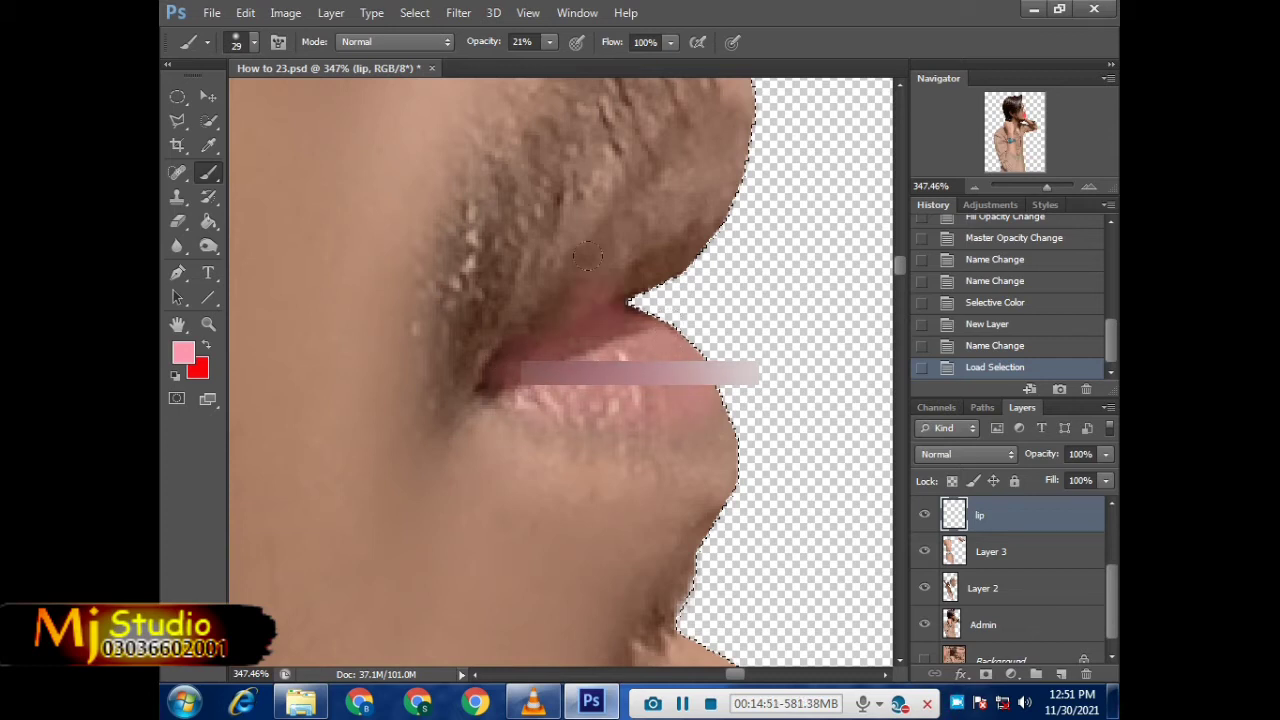
left_click_drag(588, 272, 604, 226)
Step: Set the lip layer's blending mode to Color
scroll(660, 282, "down", 3)
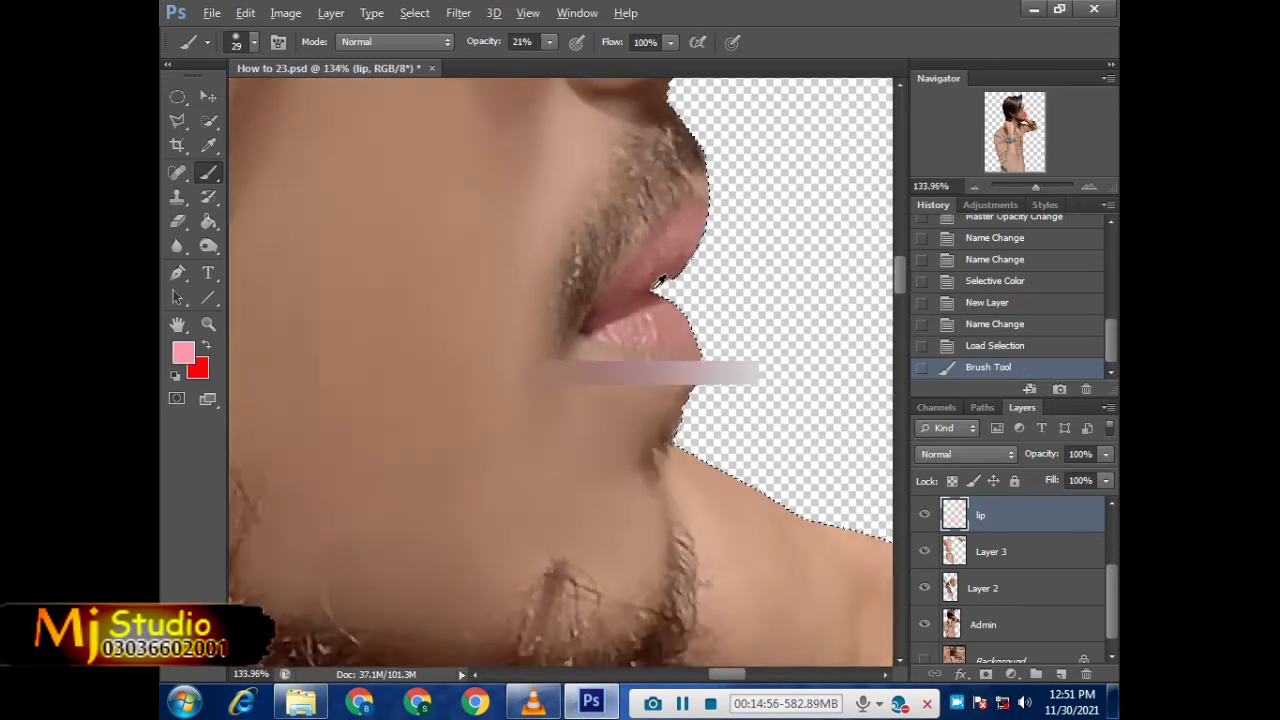
scroll(660, 282, "down", 1)
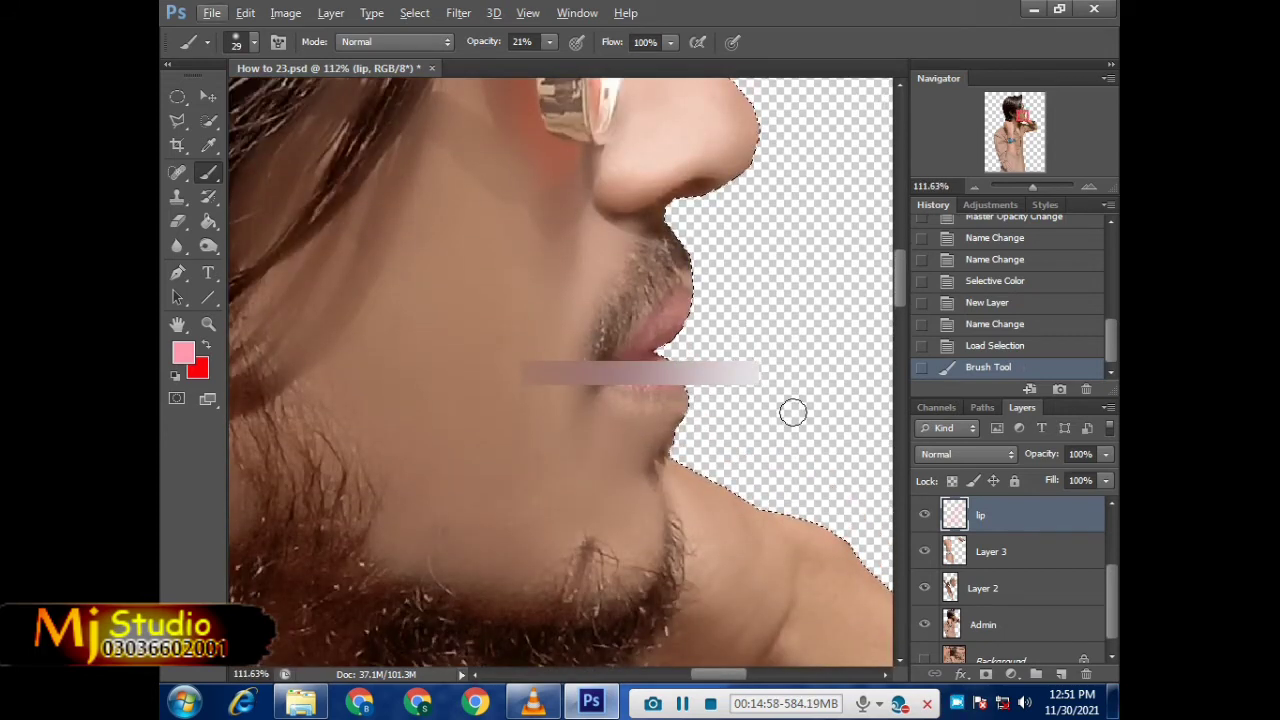
left_click(945, 454)
left_click(928, 470)
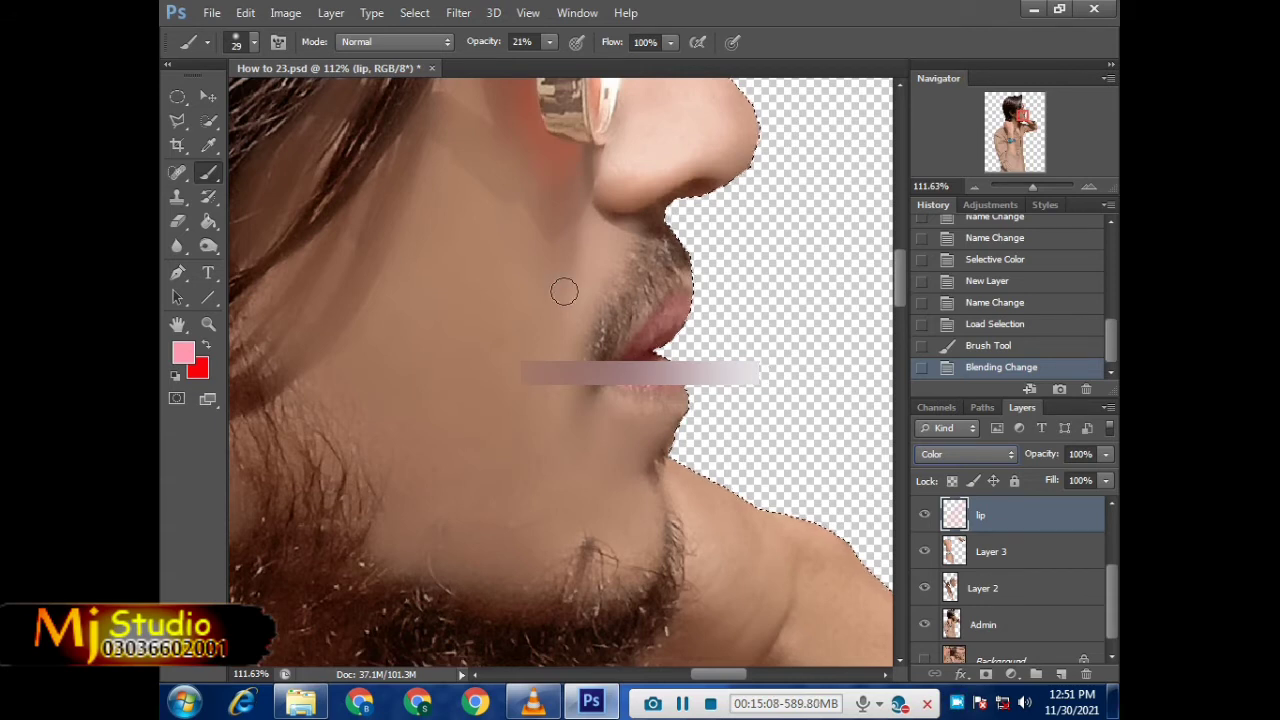
left_click(209, 97)
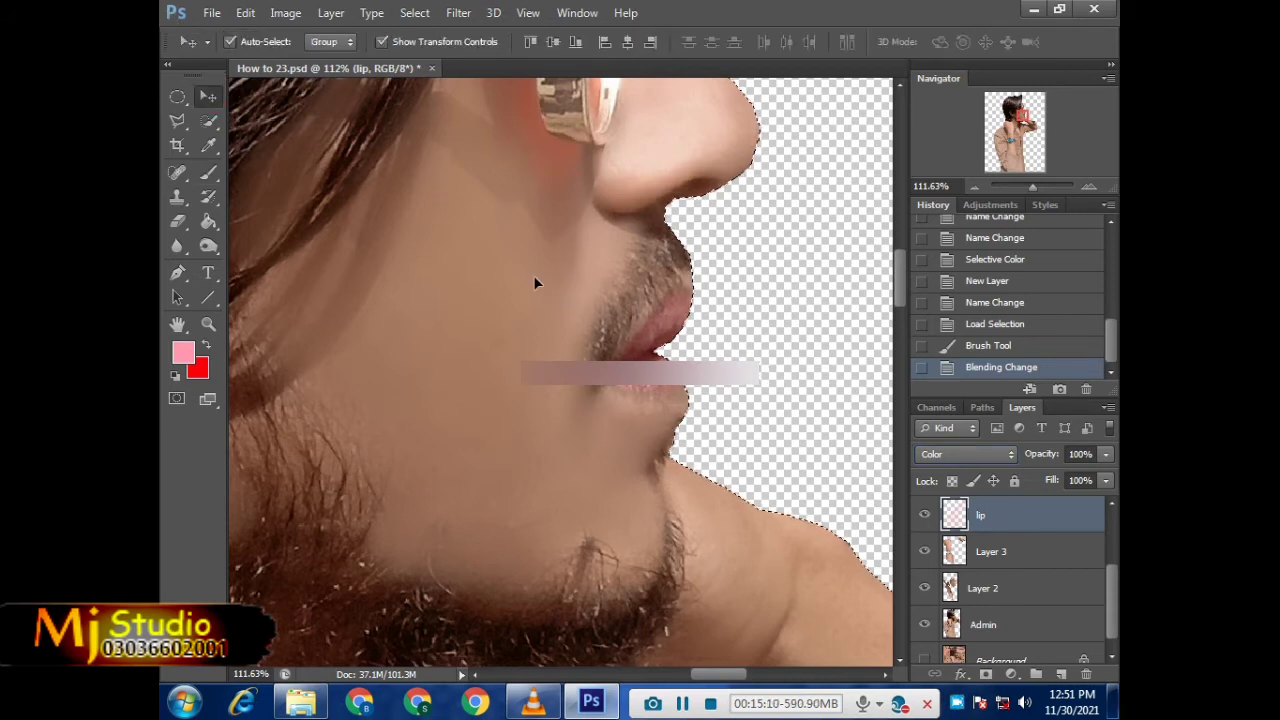
Step: Deselect, save the document, and lower the lip layer's opacity
key("ctrl+d")
key("ctrl+s")
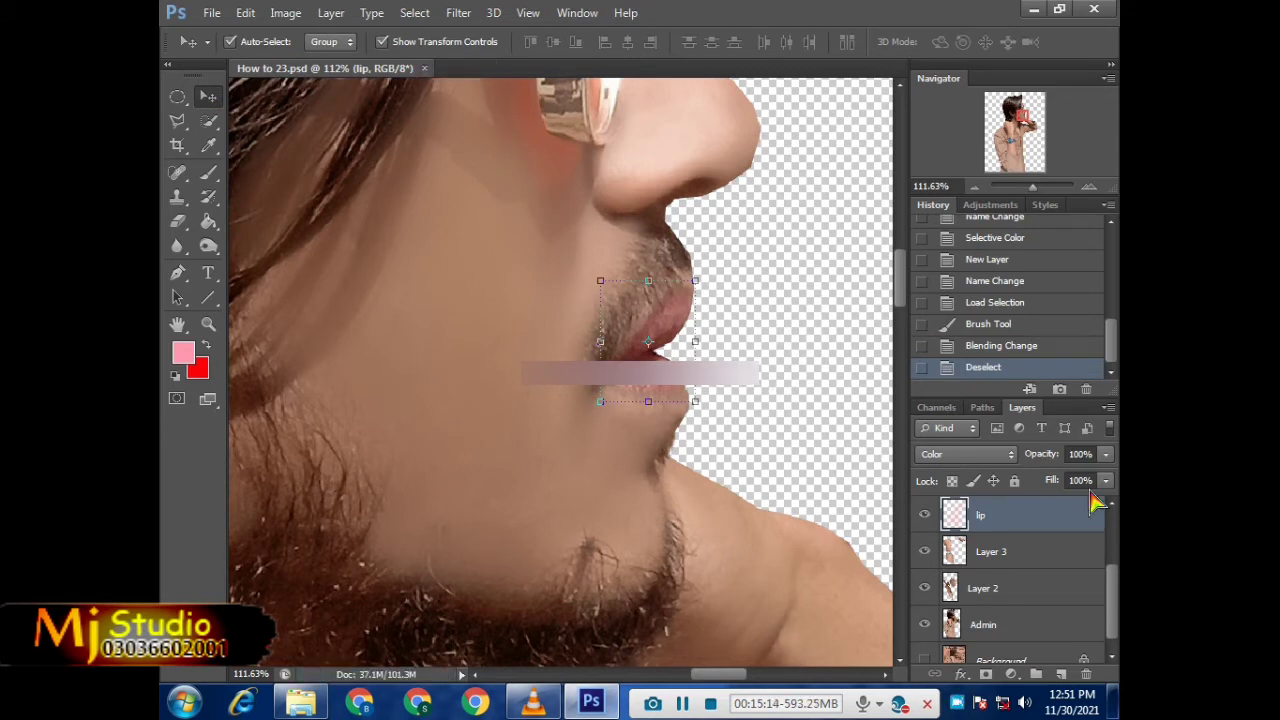
left_click(1106, 453)
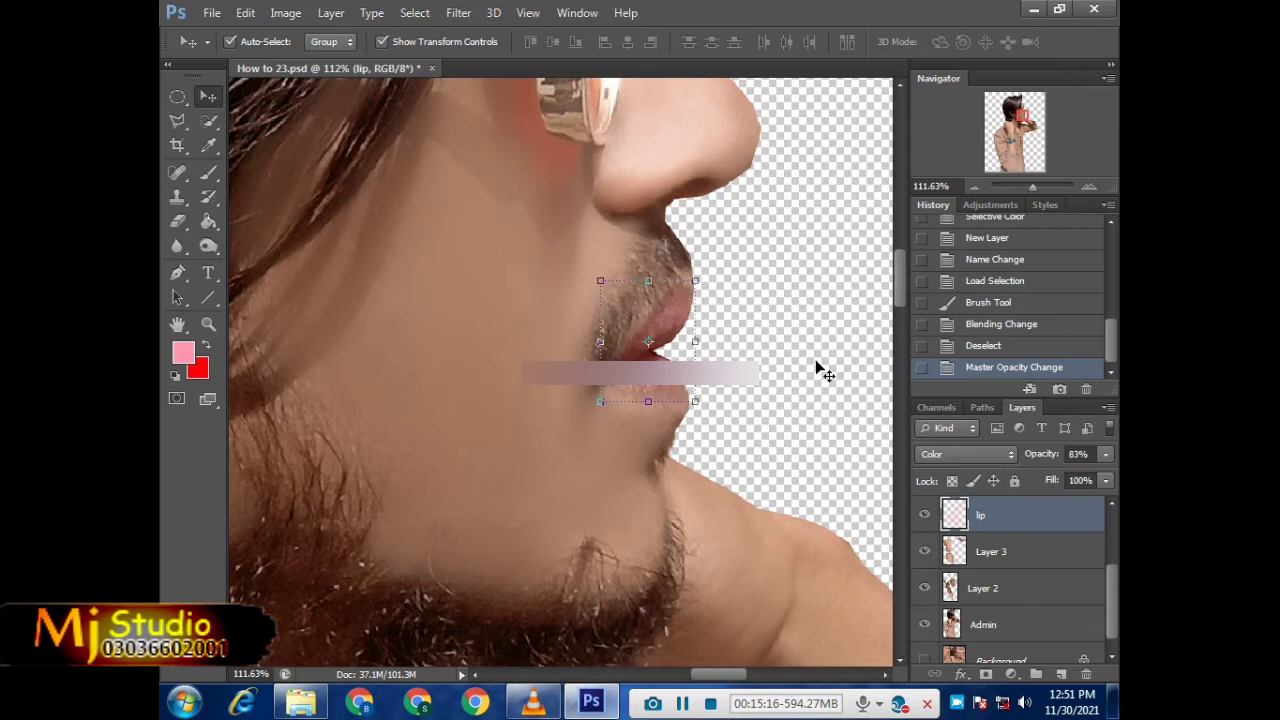
left_click(548, 327)
Step: Darken the lip tint with a negative Brightness/Contrast brightness
left_click(660, 344)
left_click(285, 12)
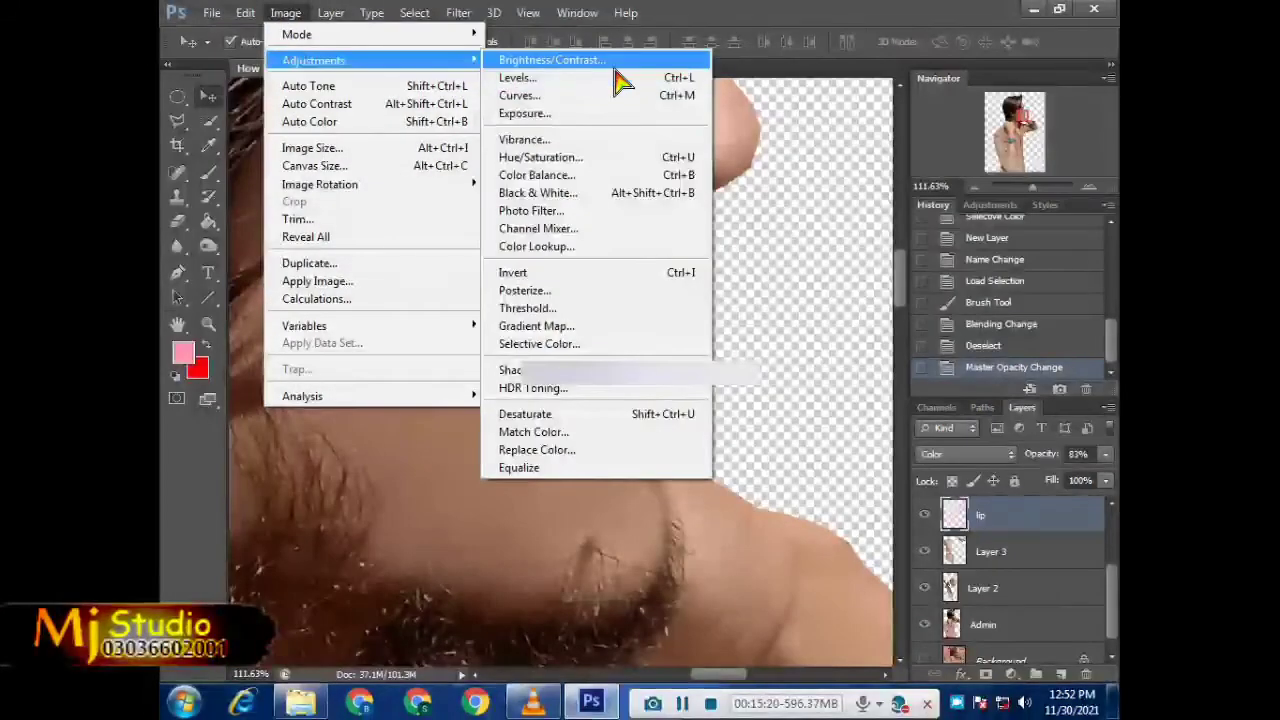
mouse_move(313, 60)
left_click(605, 55)
mouse_move(957, 168)
left_mouse_down()
mouse_move(934, 168)
mouse_move(1017, 205)
left_mouse_up()
left_click_drag(928, 163, 896, 163)
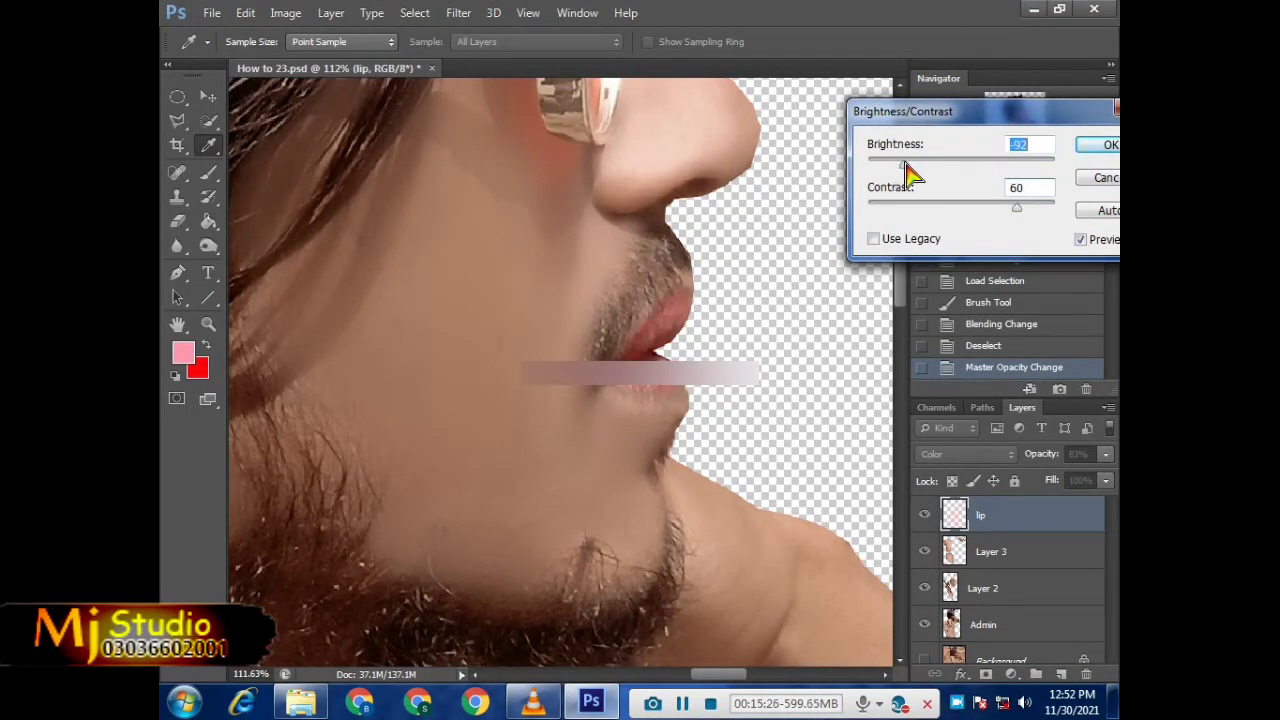
key("Return")
Step: Fade the lip layer's opacity further to roughly 37%
scroll(658, 279, "down", 5)
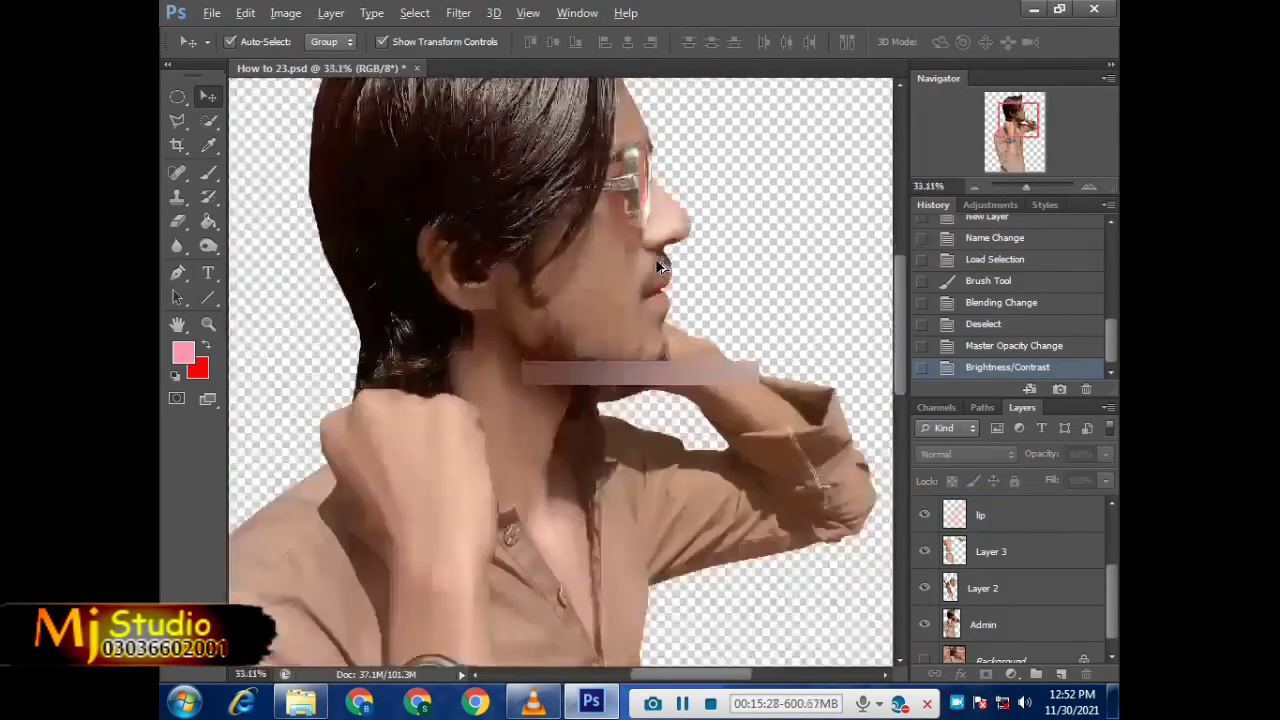
scroll(655, 258, "down", 3)
left_click(1078, 515)
left_click(1105, 454)
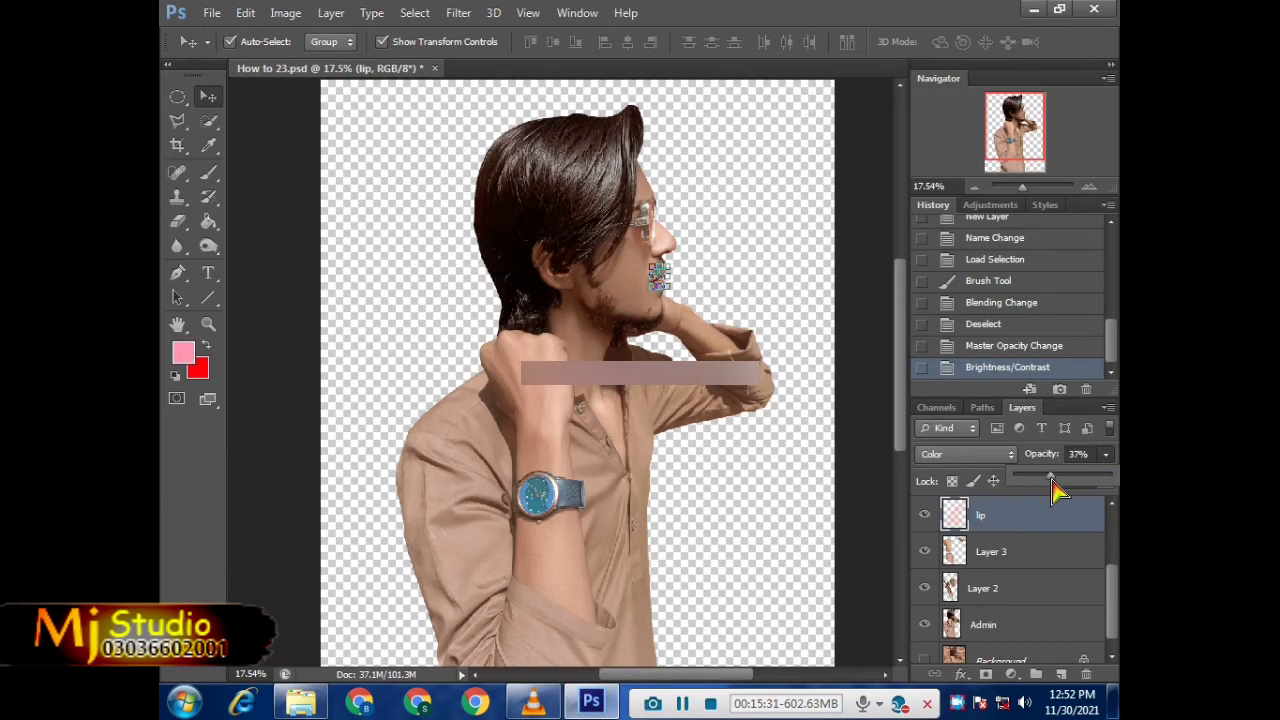
left_click_drag(1055, 487, 1050, 480)
left_click(677, 214)
scroll(676, 270, "down", 1)
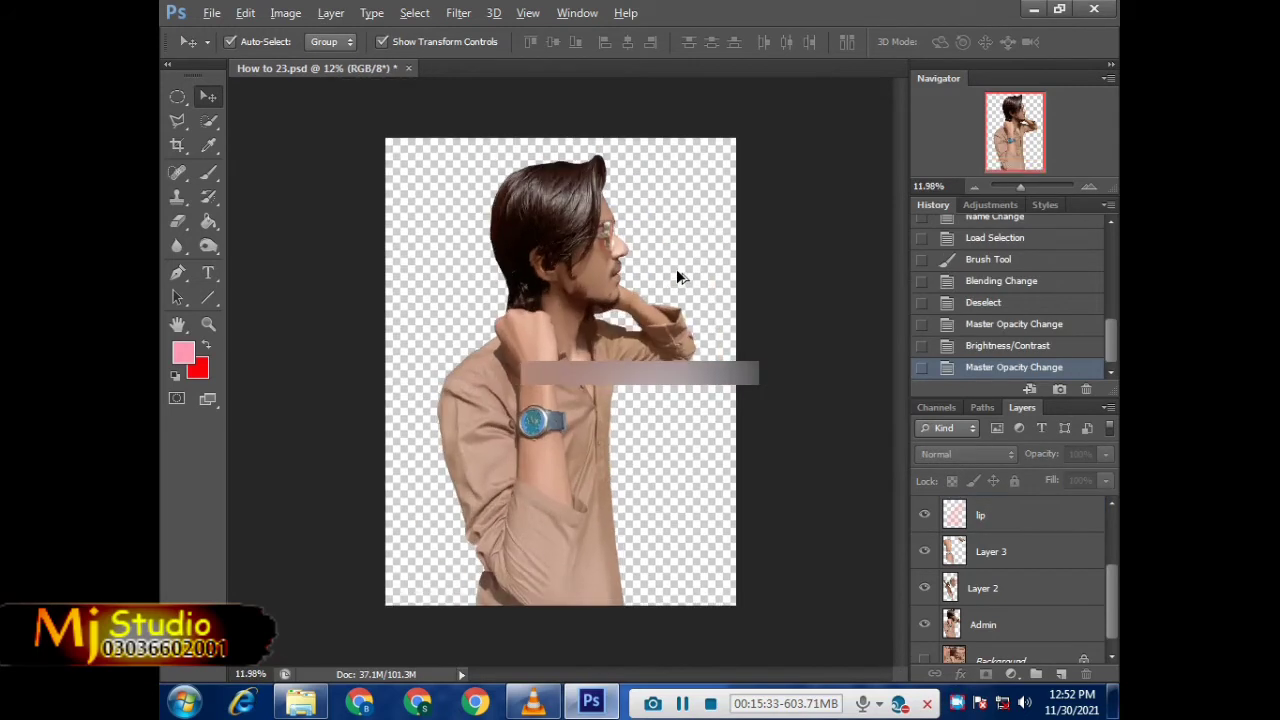
Step: Bring the street photo in as Layer 4, scaled to fill the canvas behind the figure
key("ctrl+s")
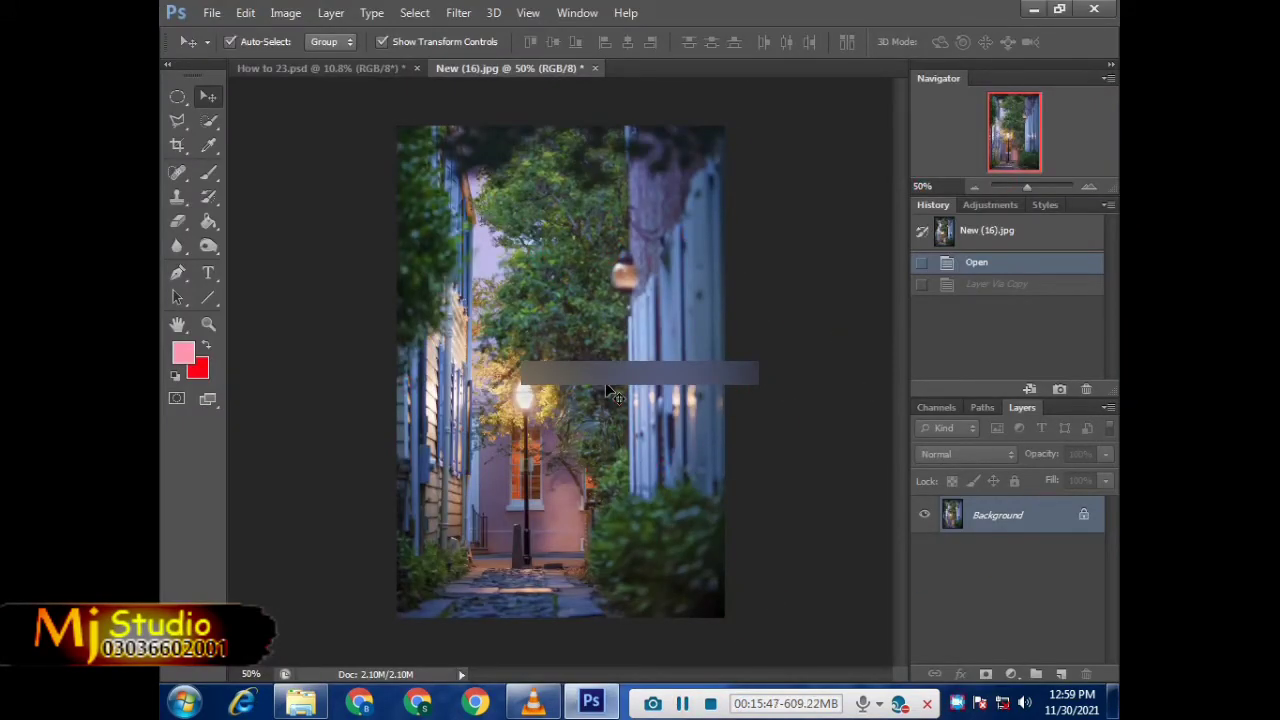
mouse_move(606, 388)
left_mouse_down()
mouse_move(323, 56)
mouse_move(388, 117)
left_mouse_up()
left_click_drag(534, 391, 511, 372)
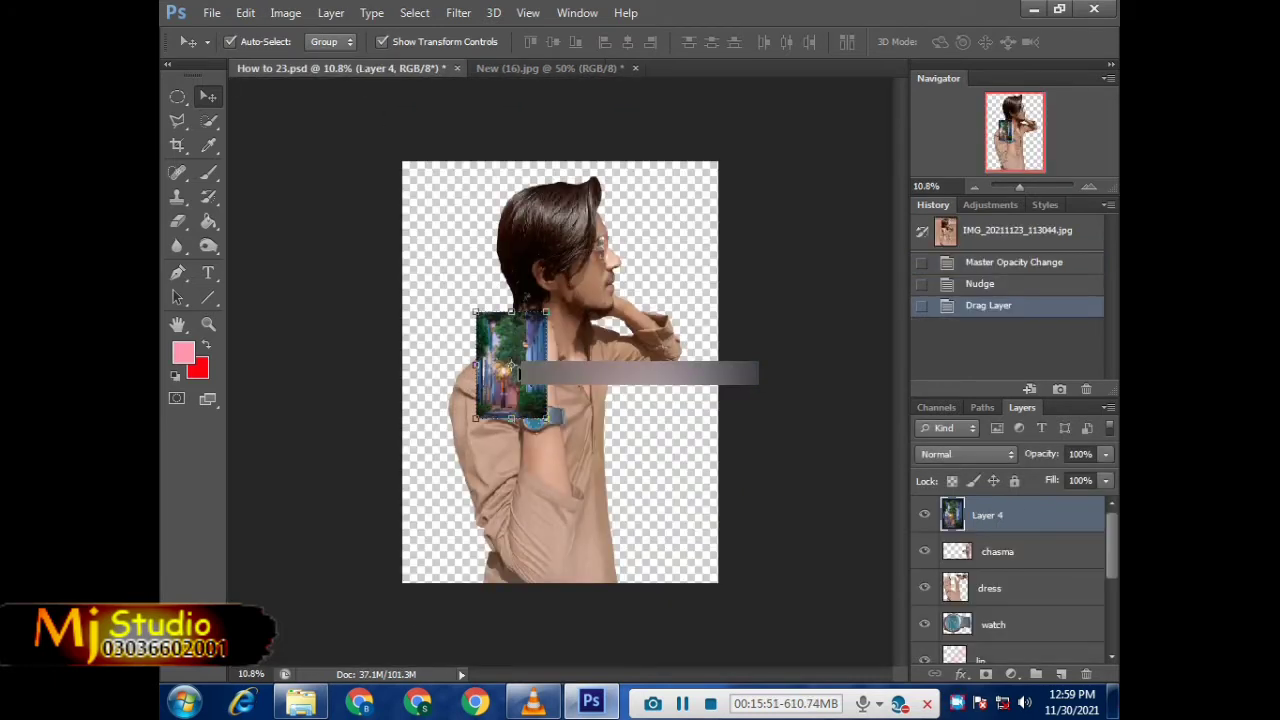
key("ctrl+t")
mouse_move(548, 420)
left_mouse_down()
mouse_move(709, 531)
mouse_move(686, 606)
mouse_move(672, 608)
left_mouse_up()
mouse_move(625, 460)
left_mouse_down()
mouse_move(687, 454)
mouse_move(700, 430)
left_mouse_up()
key("Return")
key("ctrl+shift+bracketleft")
key("Return")
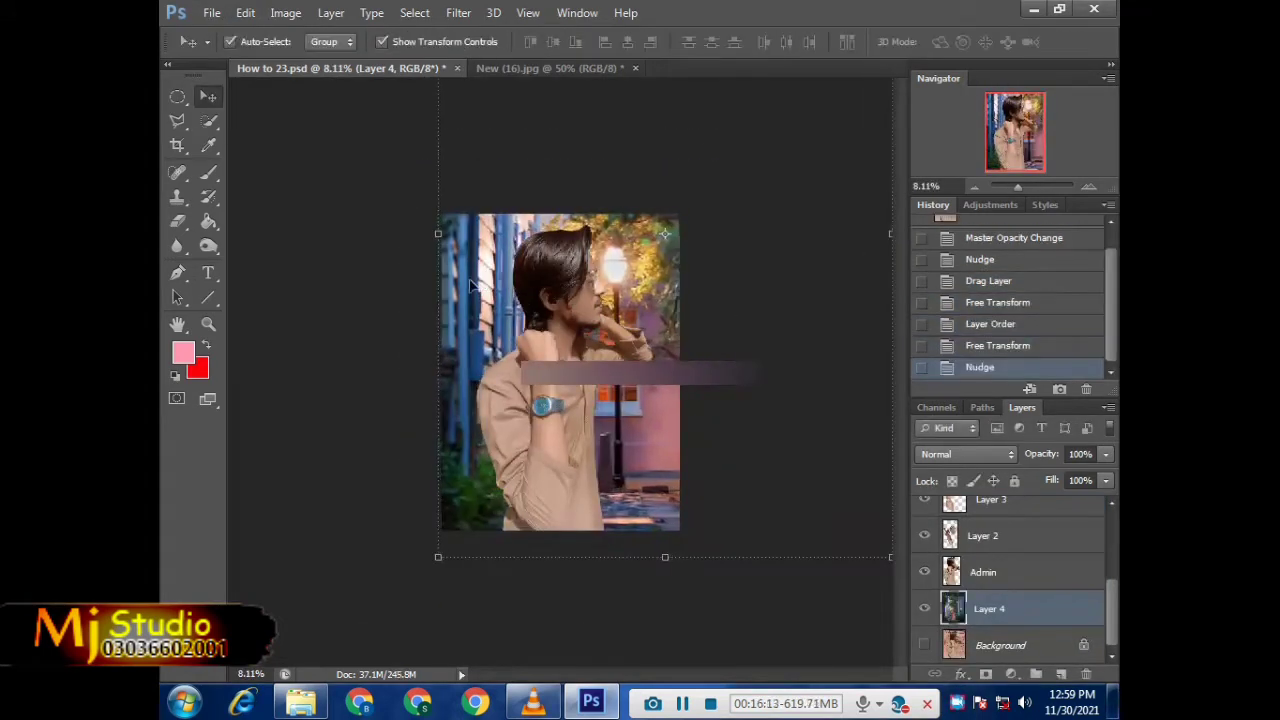
Step: Crop the document to its canvas and close New (16).jpg without saving
key("c")
key("Return")
key("v")
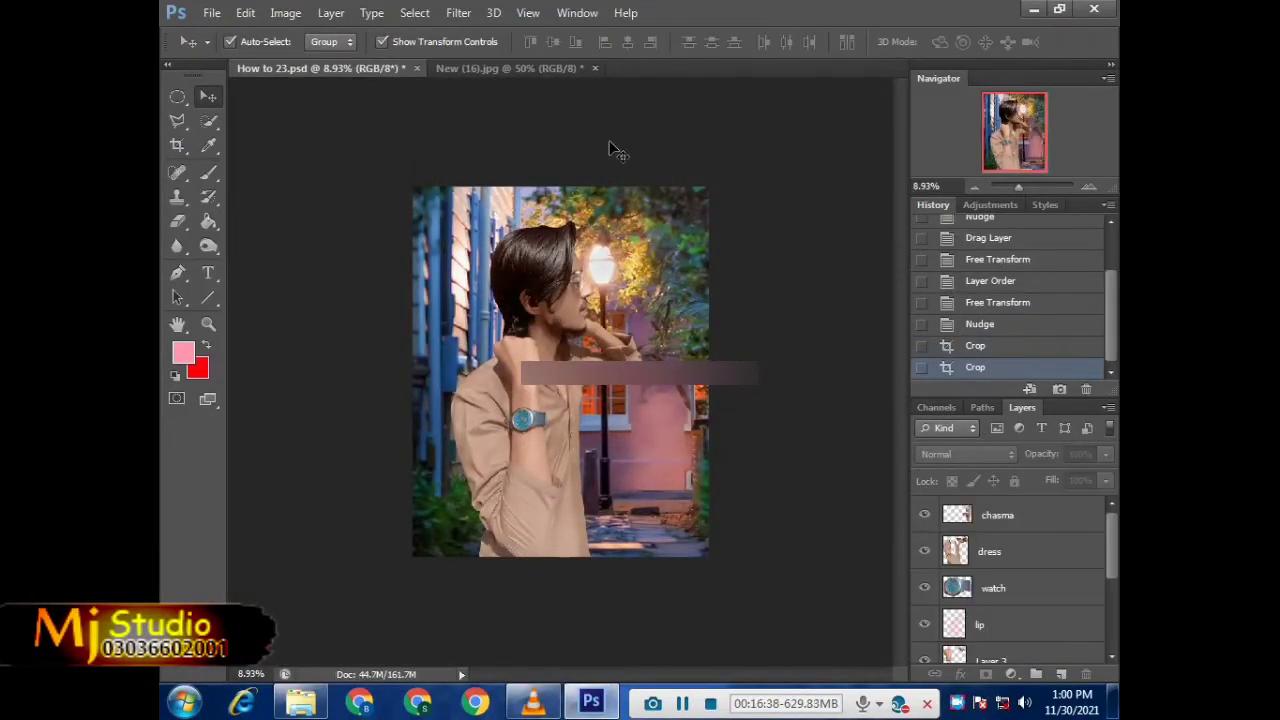
scroll(589, 185, "up", 1, "alt")
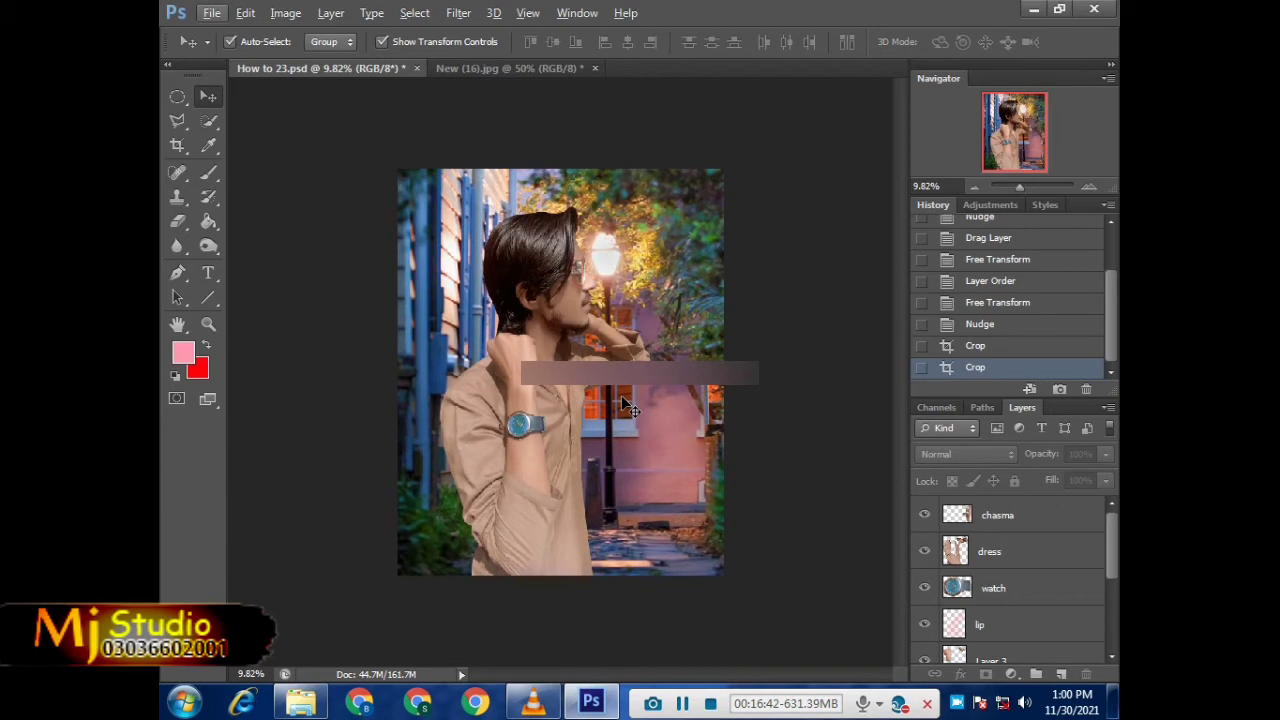
left_click(594, 68)
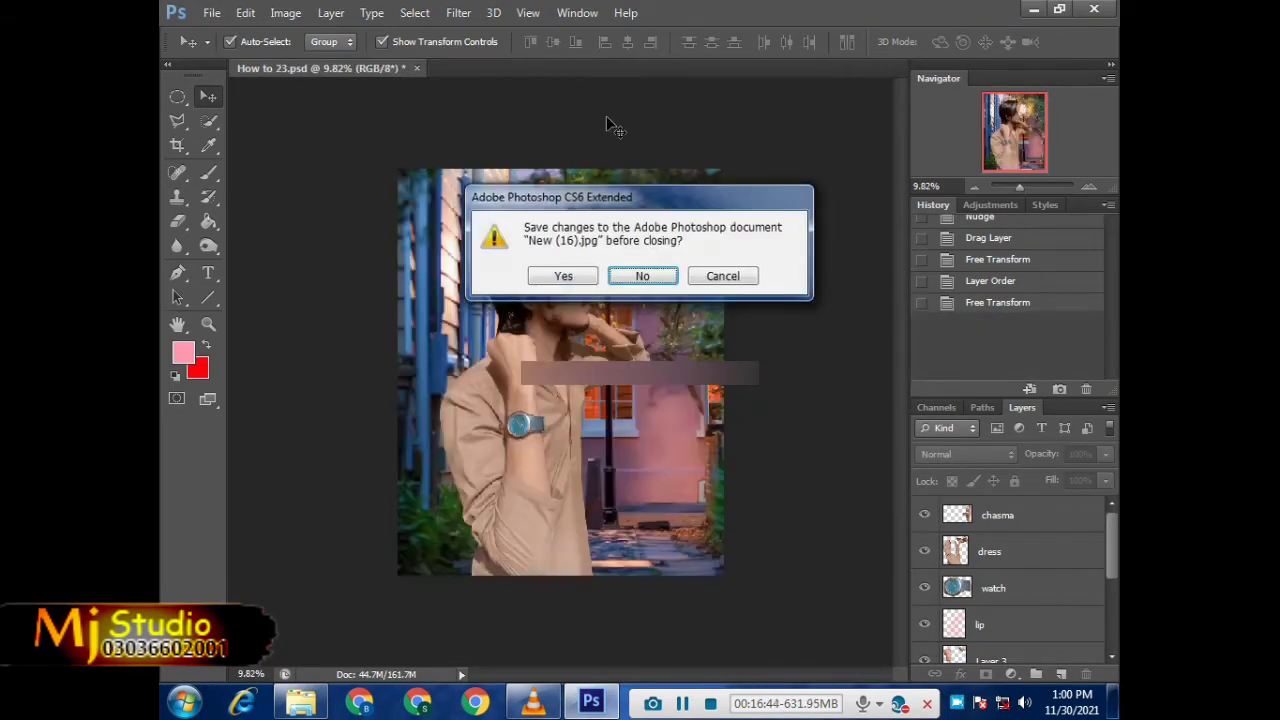
key("n")
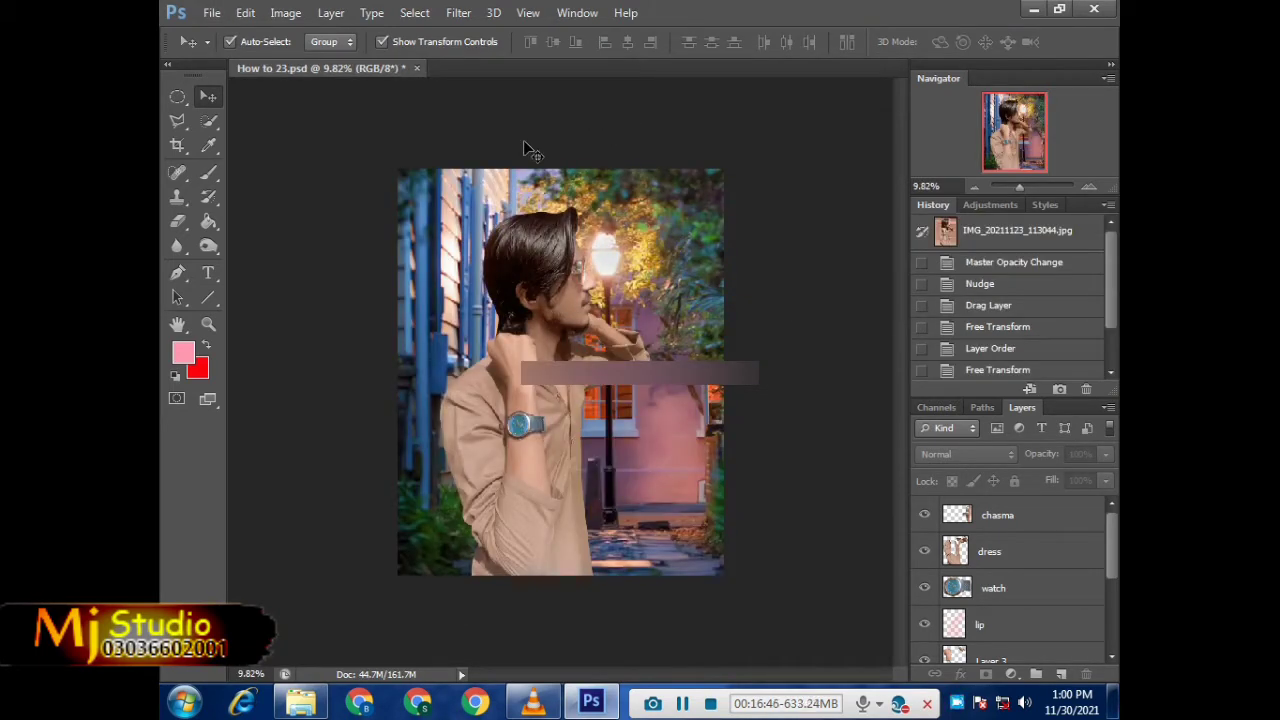
Step: Apply a Deep Red Photo Filter at 81% density to the dress layer
left_click(478, 465)
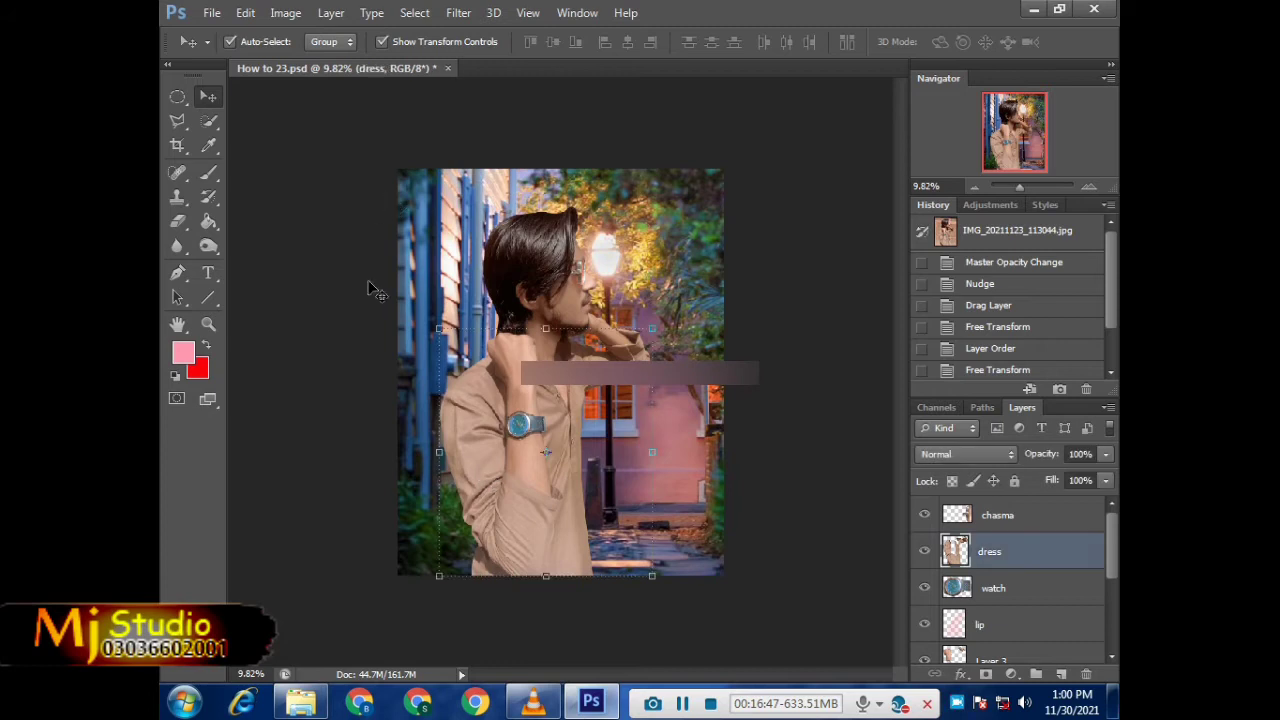
left_click(285, 13)
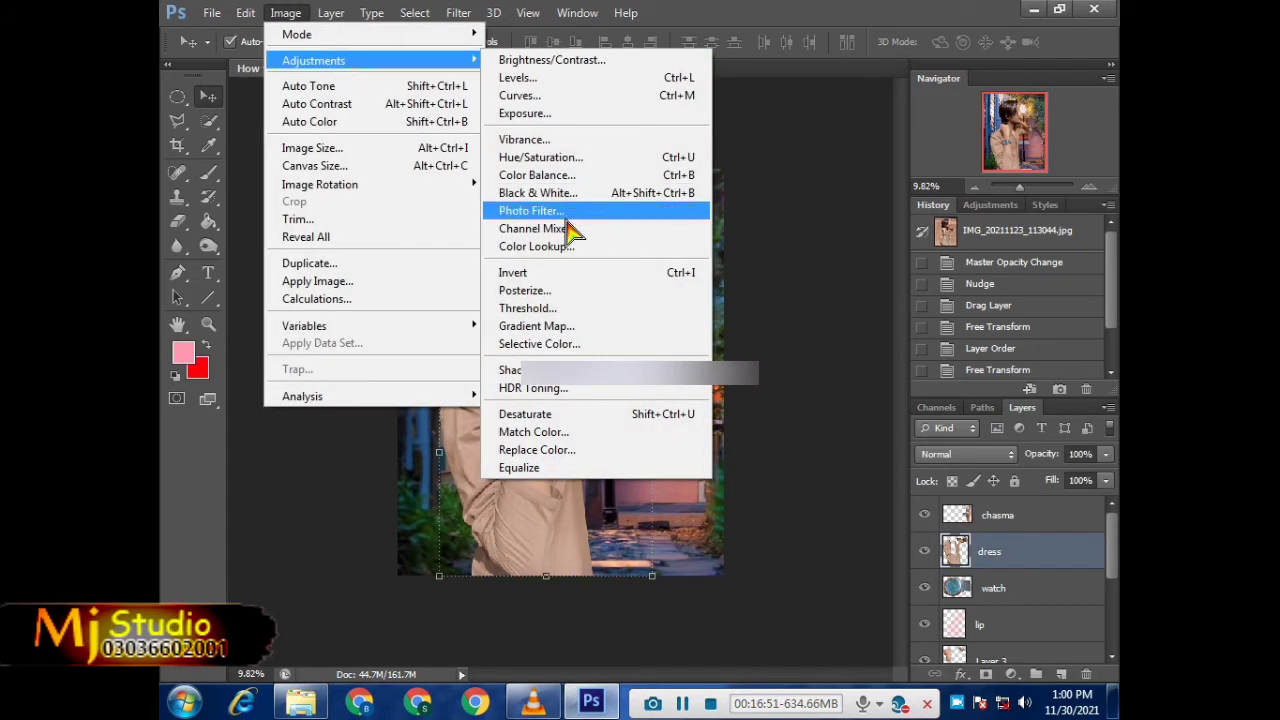
left_click(566, 218)
left_click_drag(932, 194, 1057, 206)
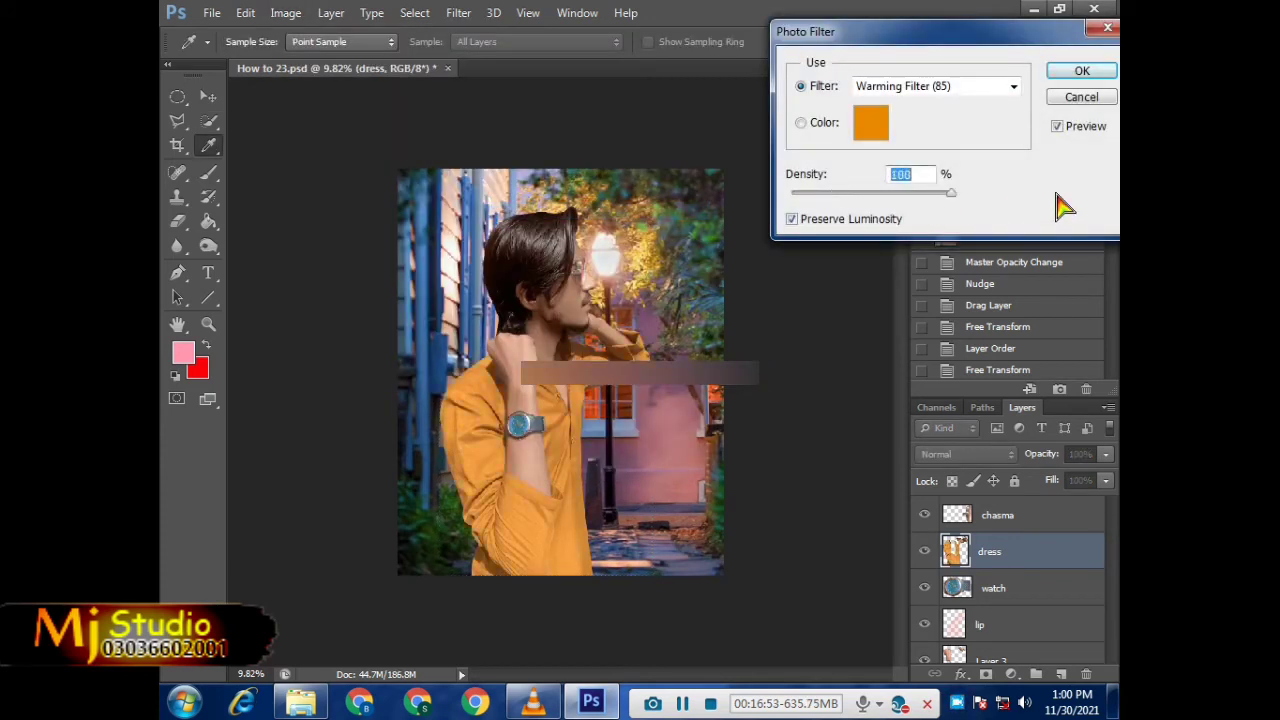
left_click(900, 88)
left_click(895, 138)
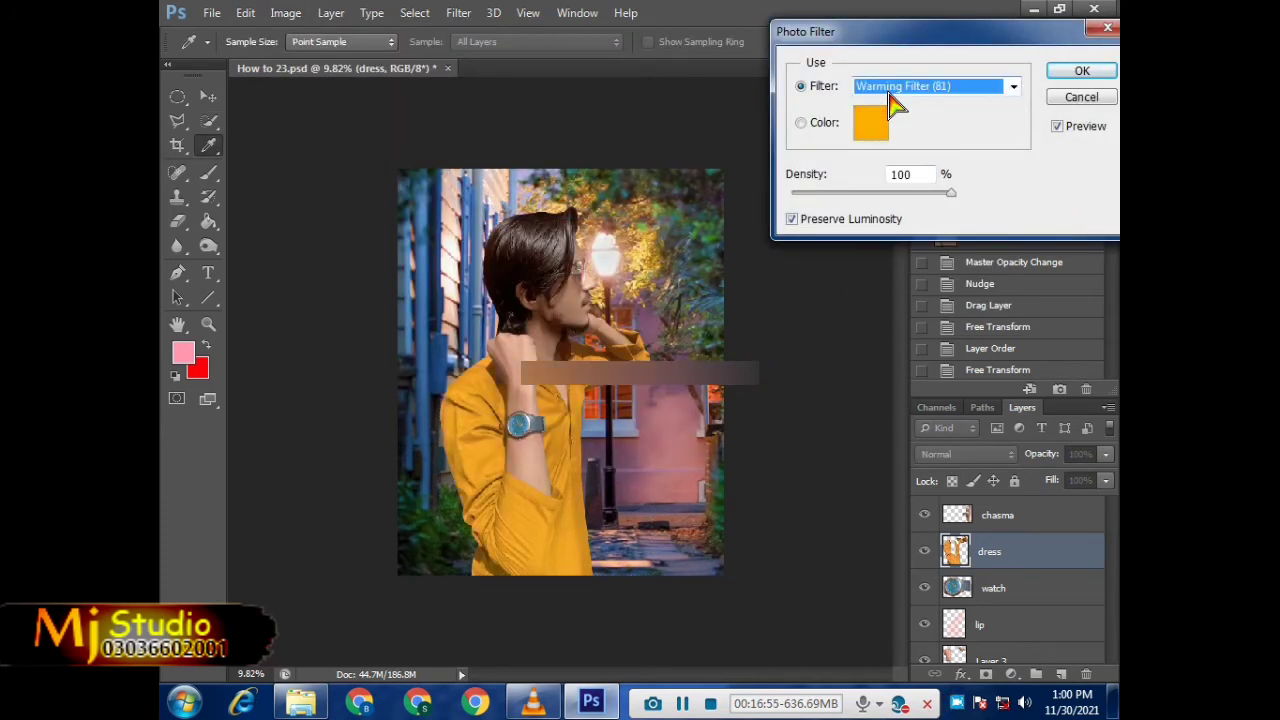
key("Down")
key("Down")
key("Up")
key("Down")
key("Down")
key("Down")
key("Down")
key("Down")
key("Down")
key("Down")
key("Down")
key("Down")
key("Down")
key("Down")
key("Up")
key("Down")
key("Down")
key("Up")
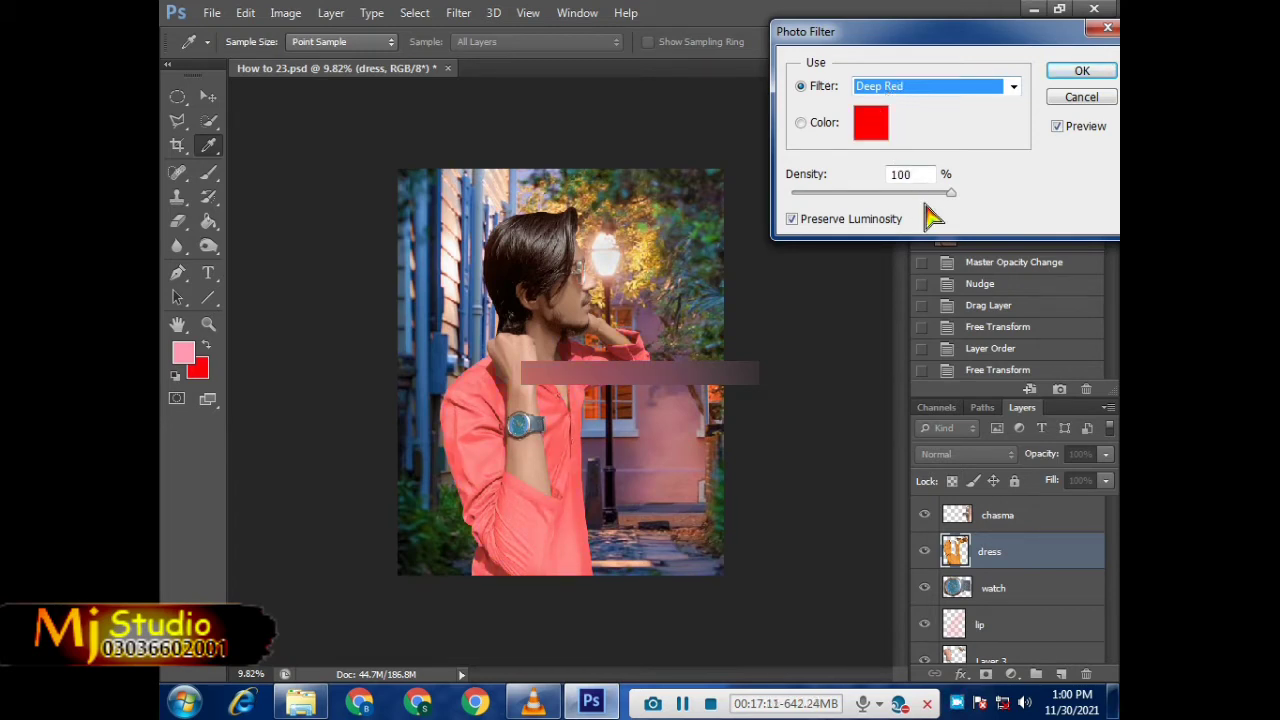
mouse_move(950, 192)
left_mouse_down()
mouse_move(923, 193)
mouse_move(942, 203)
left_mouse_up()
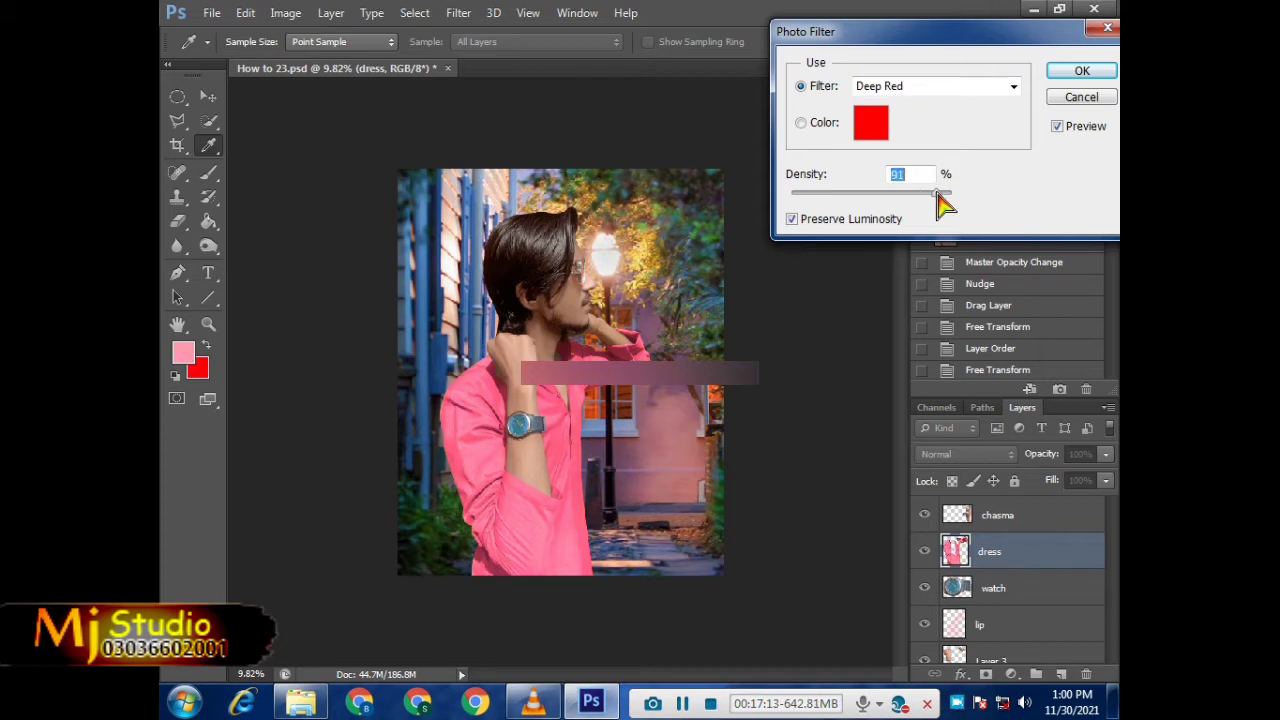
key("Return")
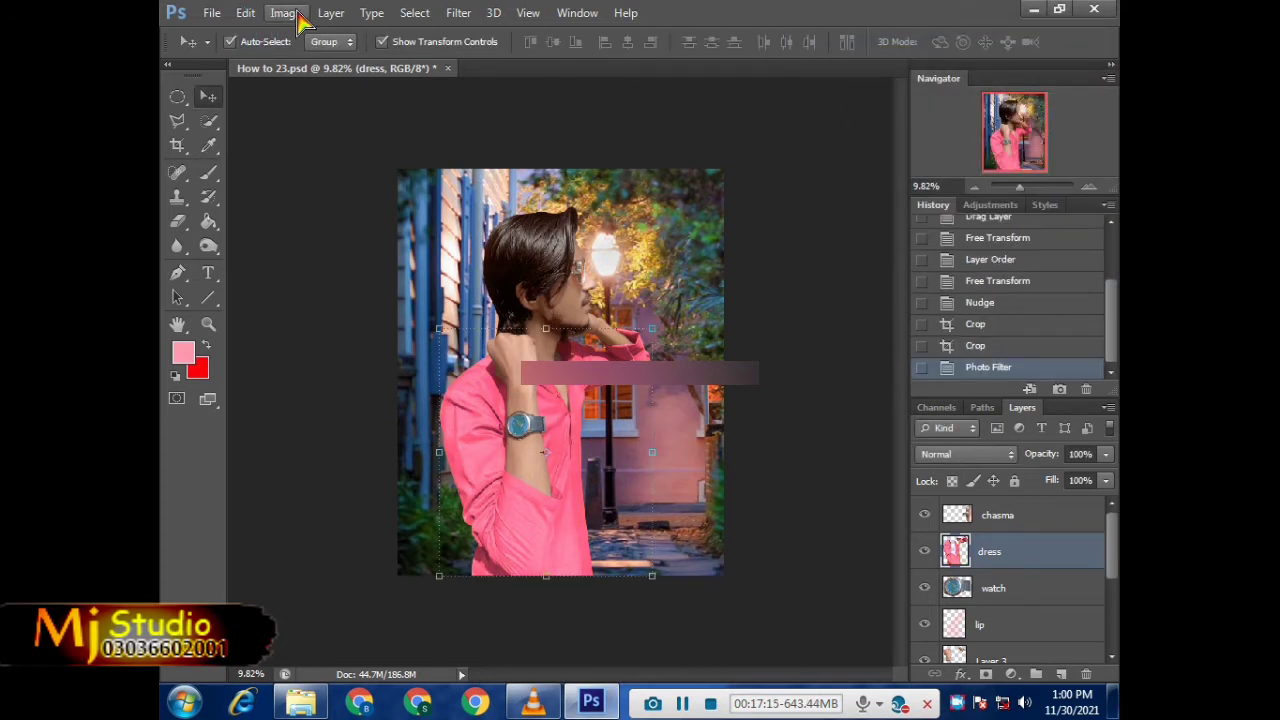
Step: Set the dress layer's Brightness/Contrast to -53 brightness and 31 contrast
left_click(285, 13)
left_click(603, 55)
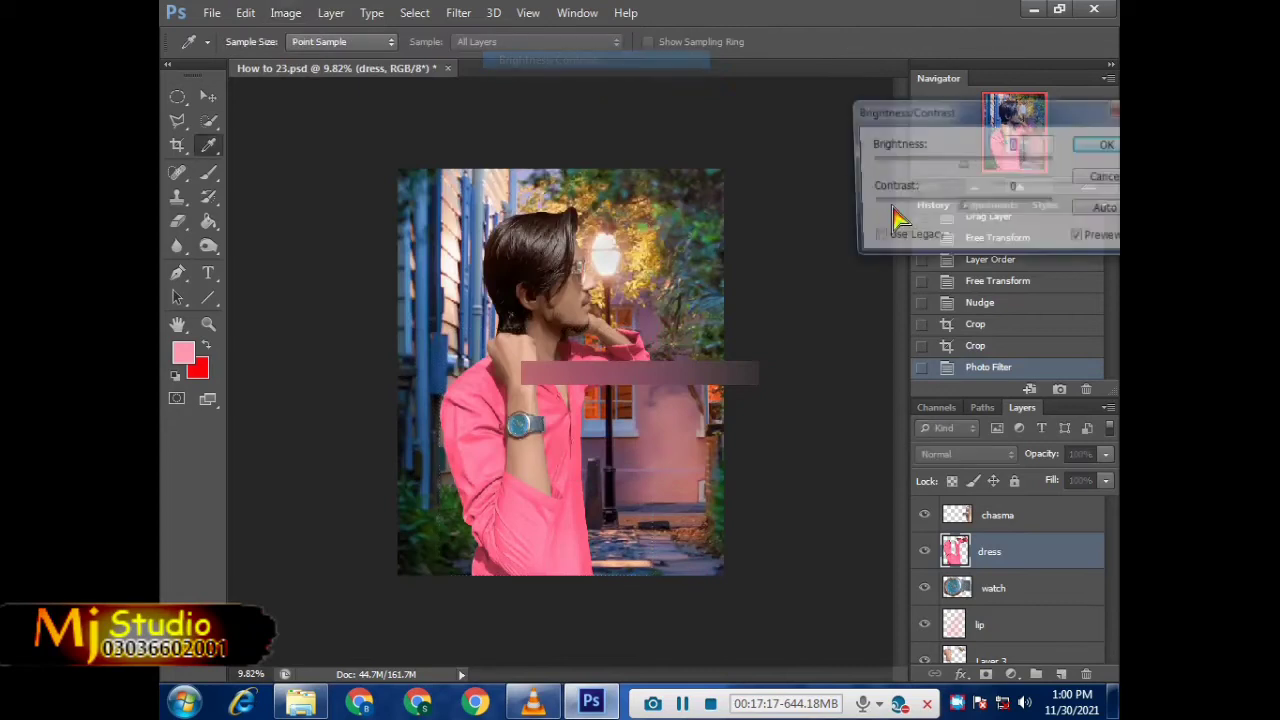
left_click_drag(961, 166, 928, 166)
left_click_drag(961, 207, 991, 207)
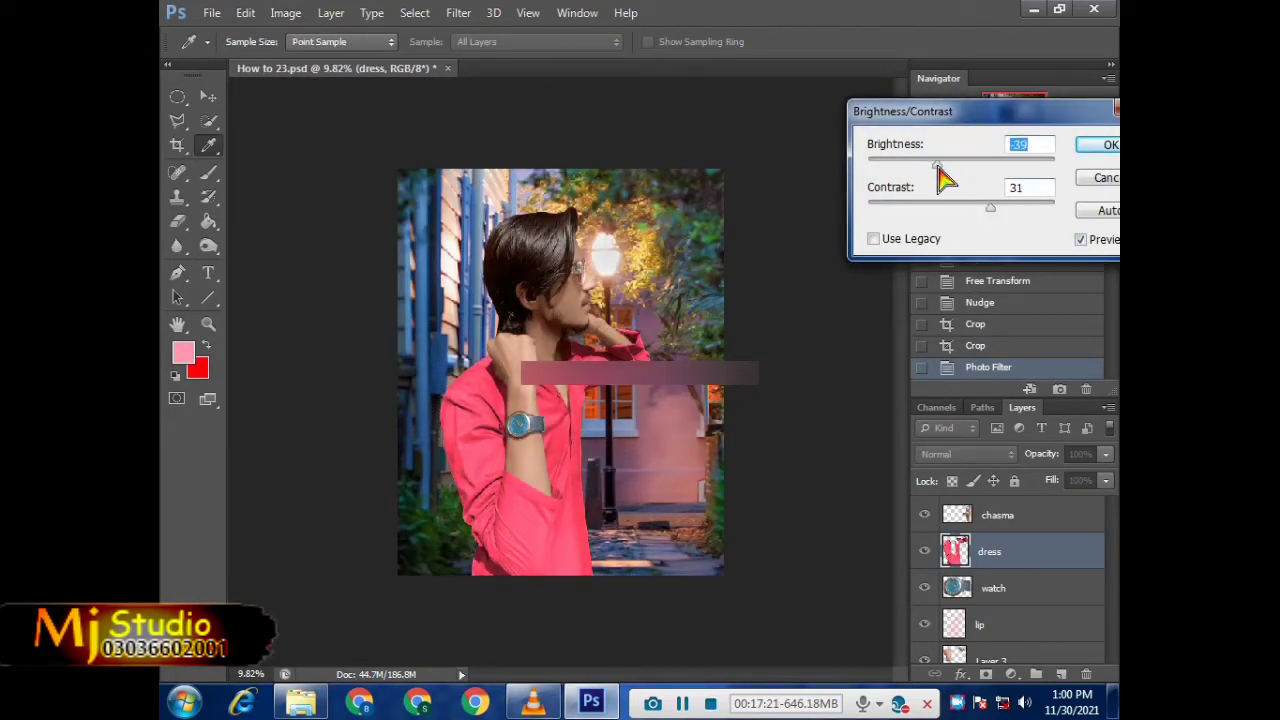
key("Return")
Step: Lower the dress layer's Hue/Saturation saturation to -32
left_click(285, 14)
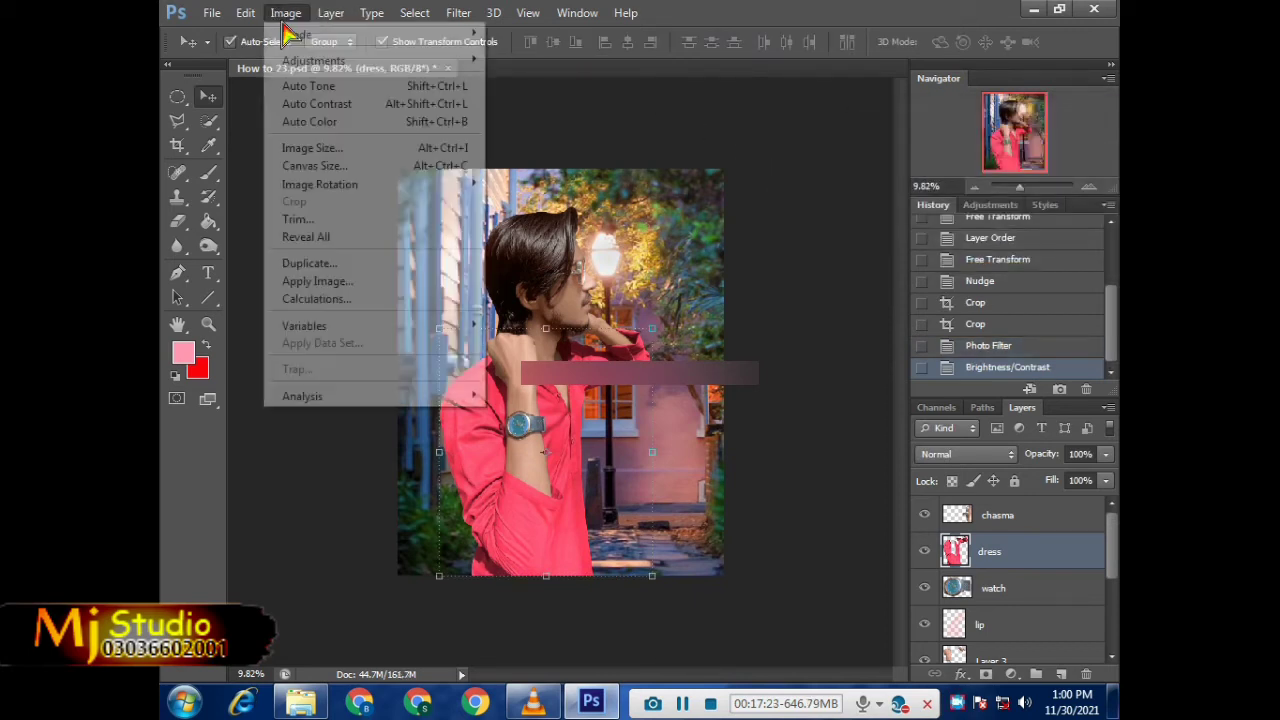
mouse_move(313, 61)
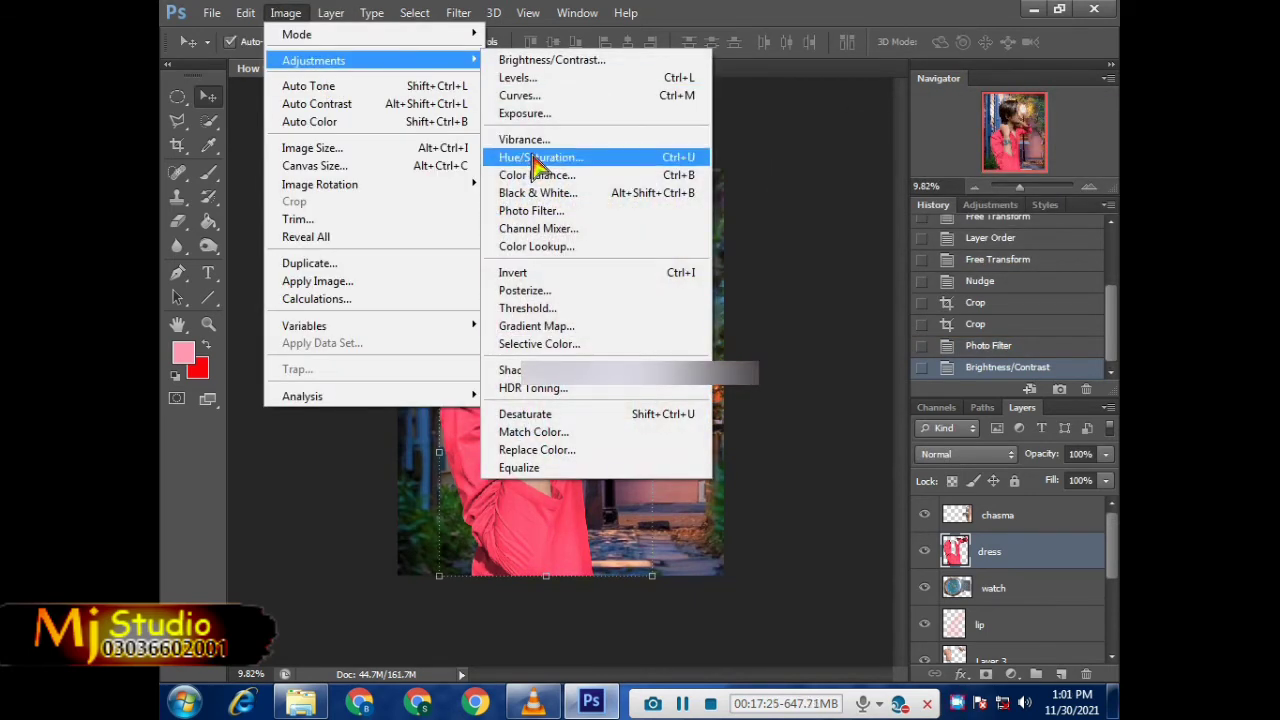
left_click(538, 160)
mouse_move(900, 205)
left_mouse_down()
mouse_move(872, 206)
mouse_move(862, 214)
mouse_move(880, 224)
mouse_move(866, 226)
left_mouse_up()
key("Return")
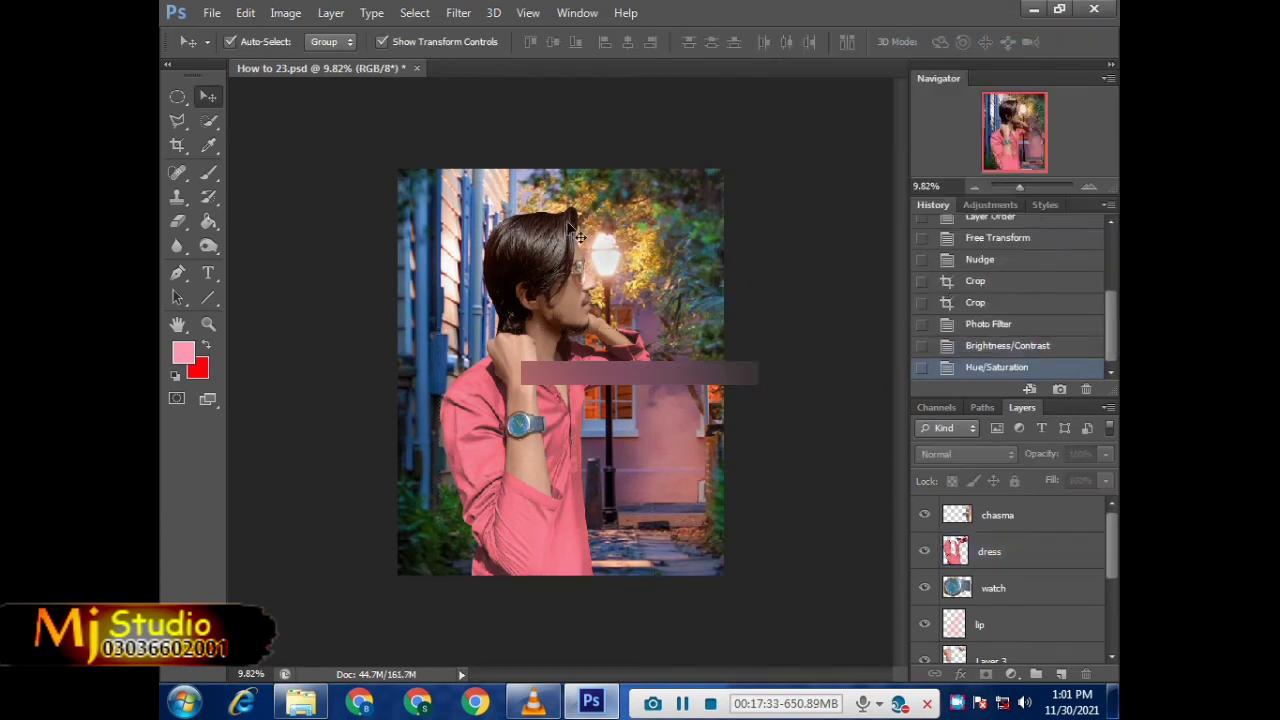
Step: Slightly darken background Layer 4 and add a little contrast with Brightness/Contrast
left_click(618, 195)
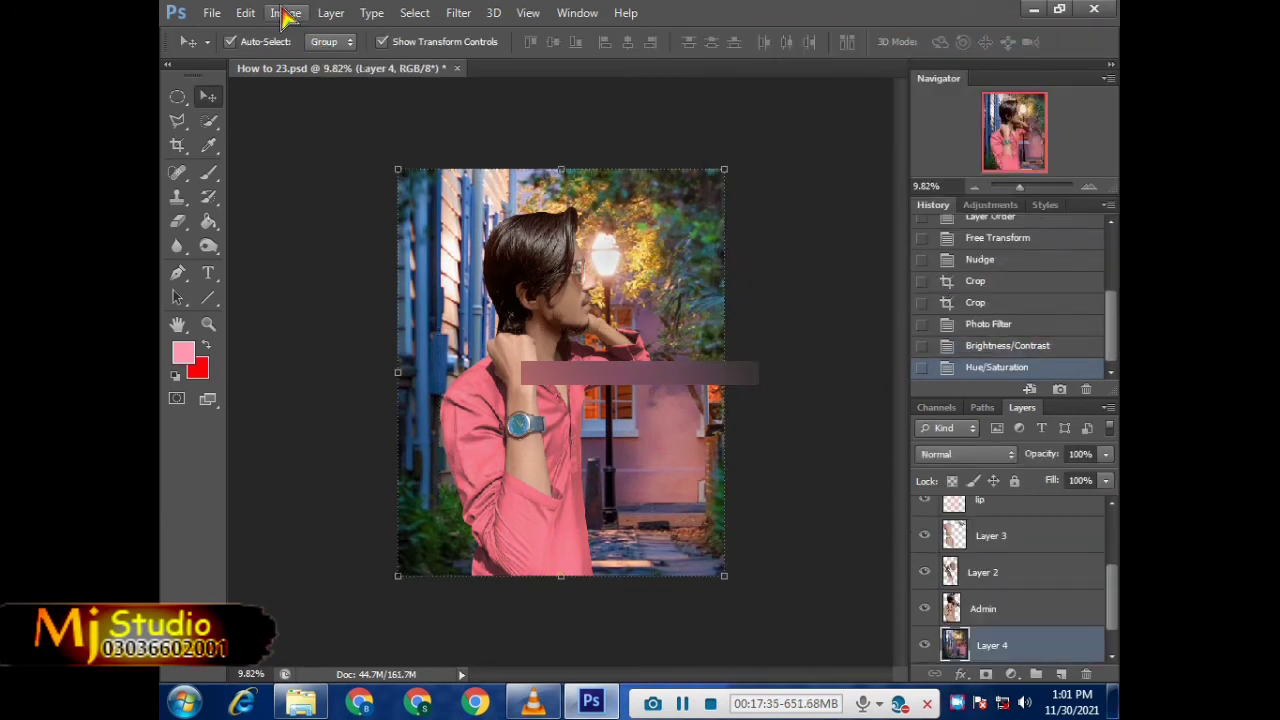
left_click(285, 12)
mouse_move(338, 62)
left_click(565, 60)
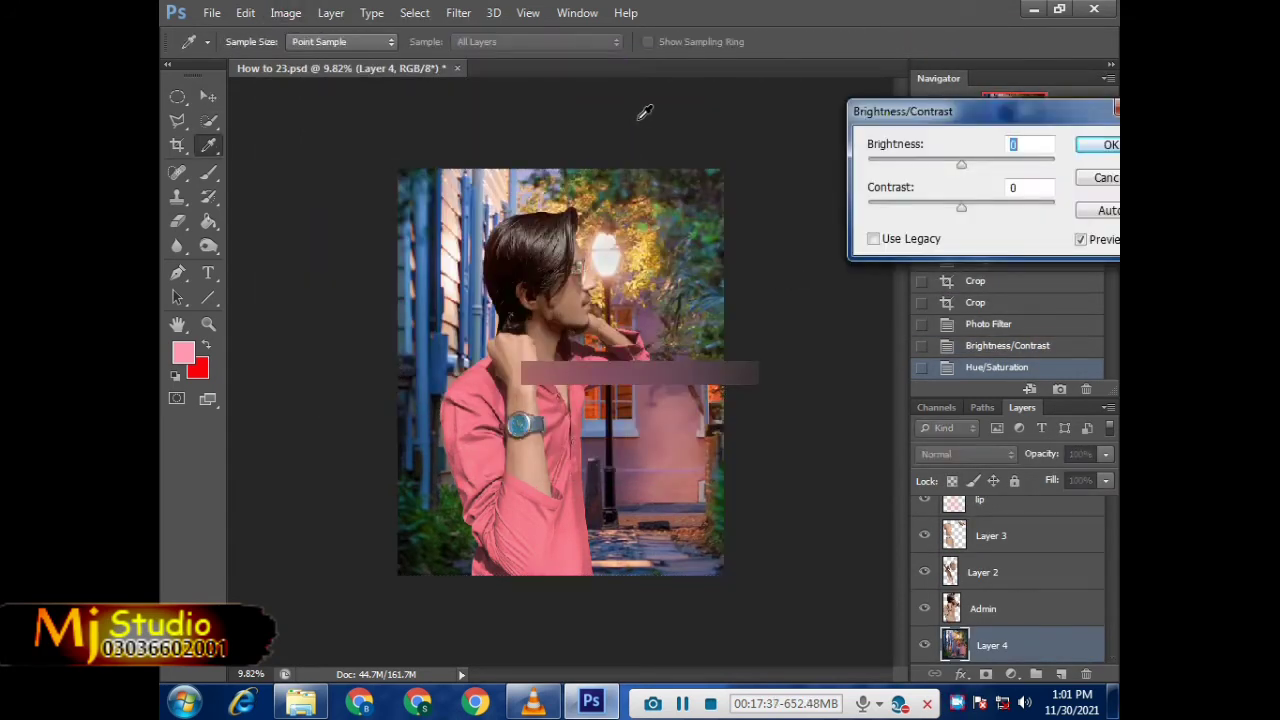
left_click_drag(961, 164, 946, 164)
left_click(972, 207)
key("Return")
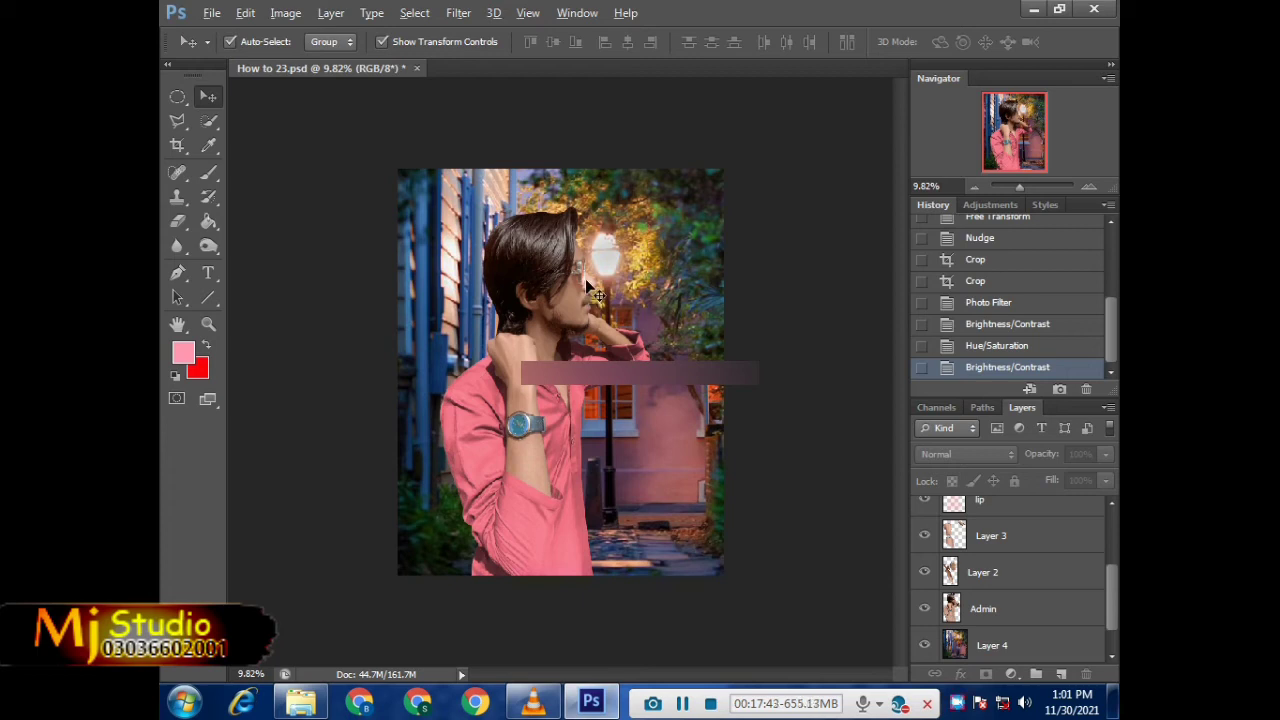
Step: Boost the watch layer's contrast and set its brightness to -44
scroll(590, 290, "up", 3)
left_click(480, 508)
left_click(285, 12)
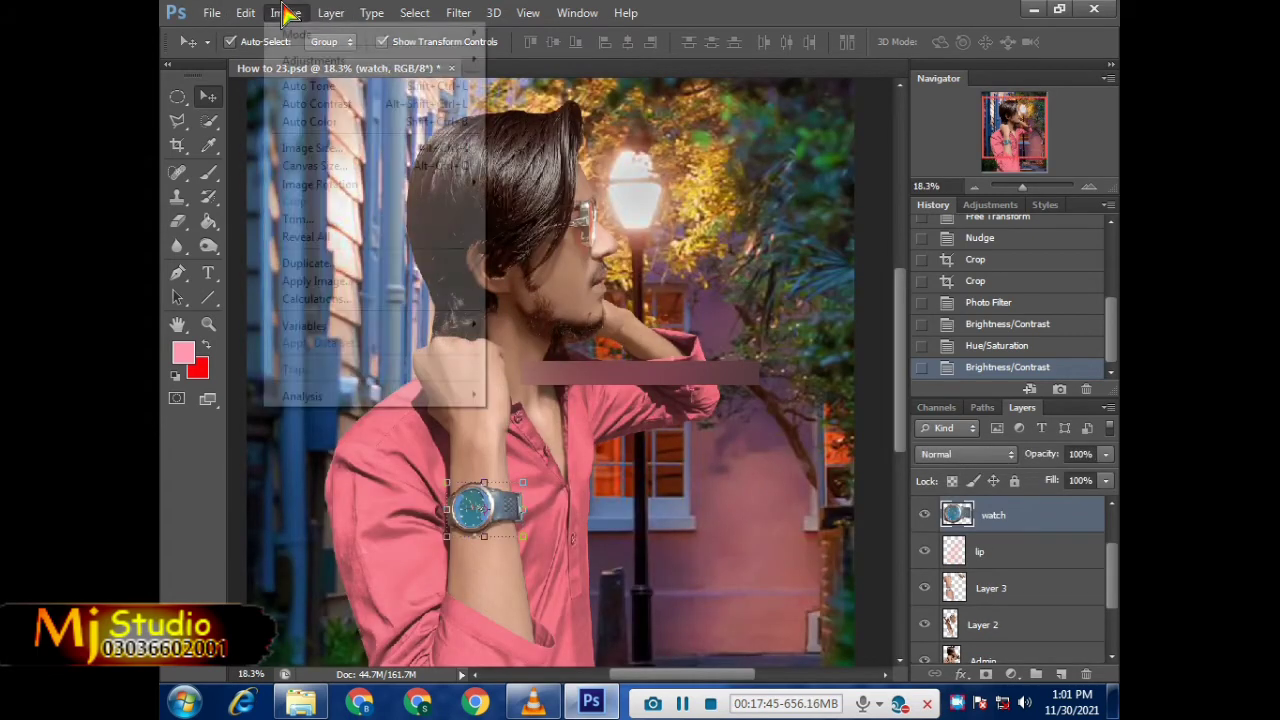
mouse_move(313, 60)
left_click(600, 60)
left_click_drag(961, 203, 1015, 205)
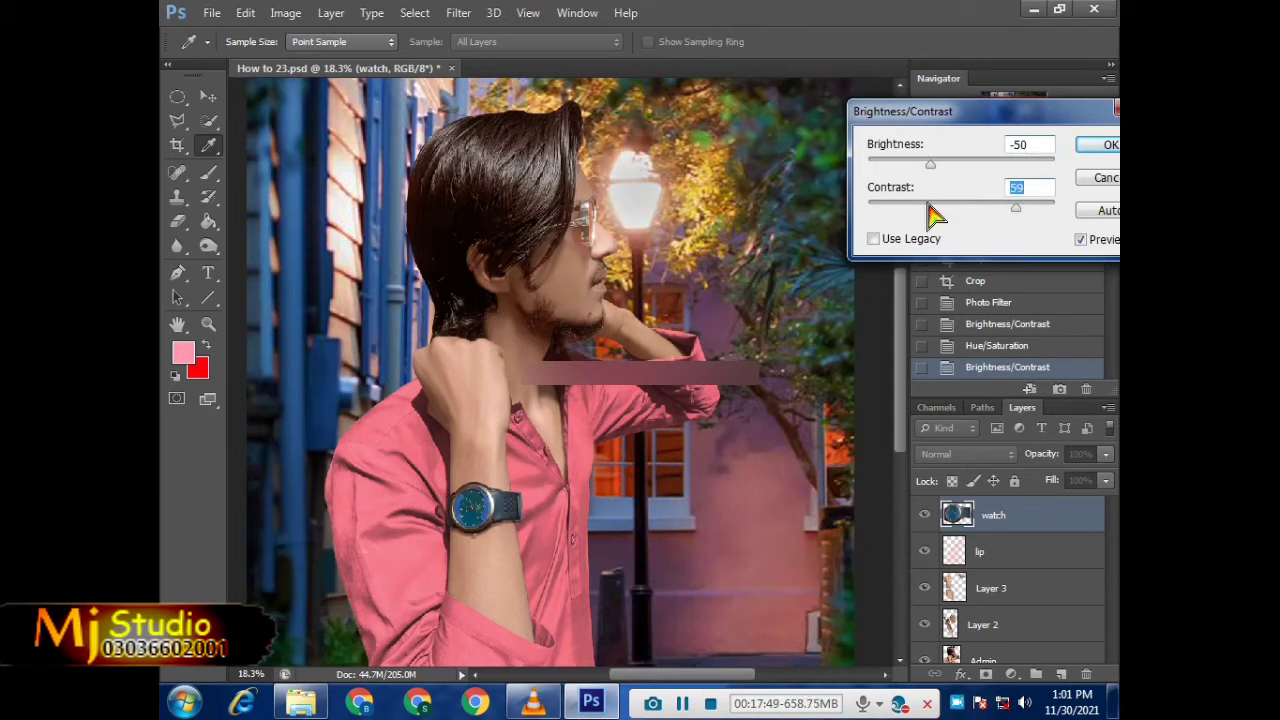
mouse_move(931, 164)
left_mouse_down()
mouse_move(1014, 164)
mouse_move(935, 164)
left_mouse_up()
key("Return")
key("v")
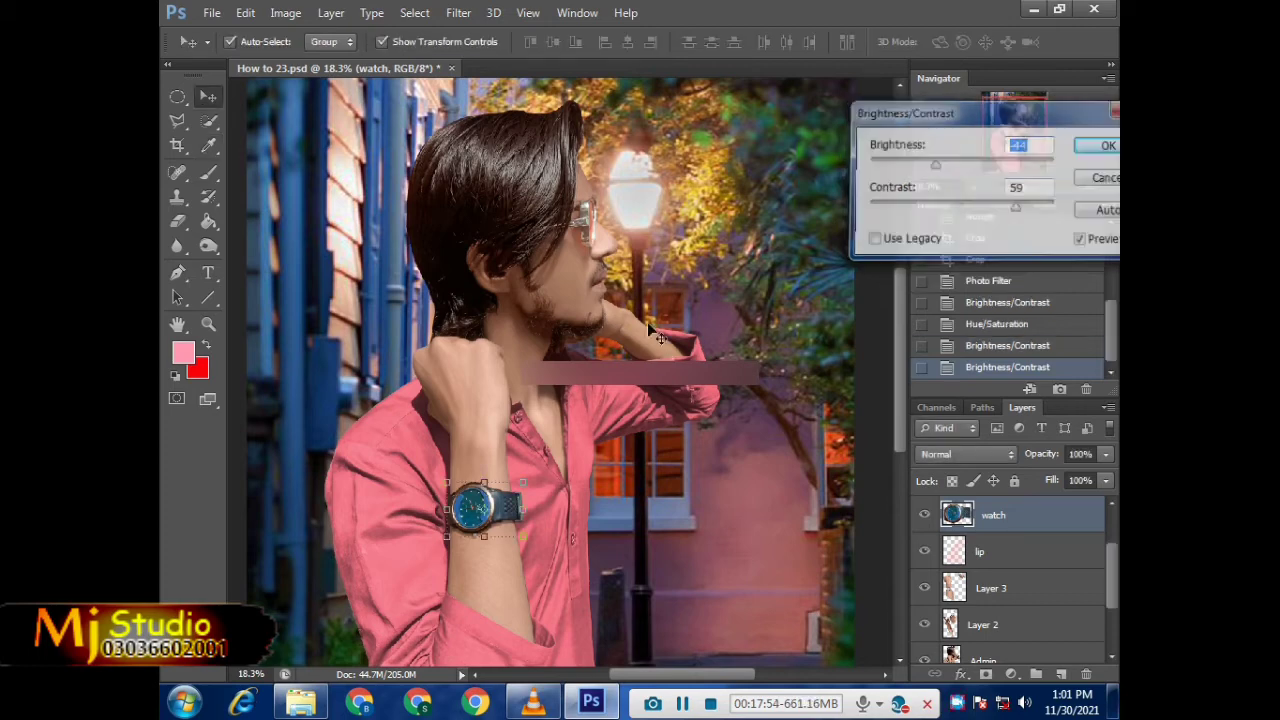
Step: Darken the chasma glasses layer to -73 brightness with added contrast
left_click(587, 243)
scroll(587, 243, "up", 3)
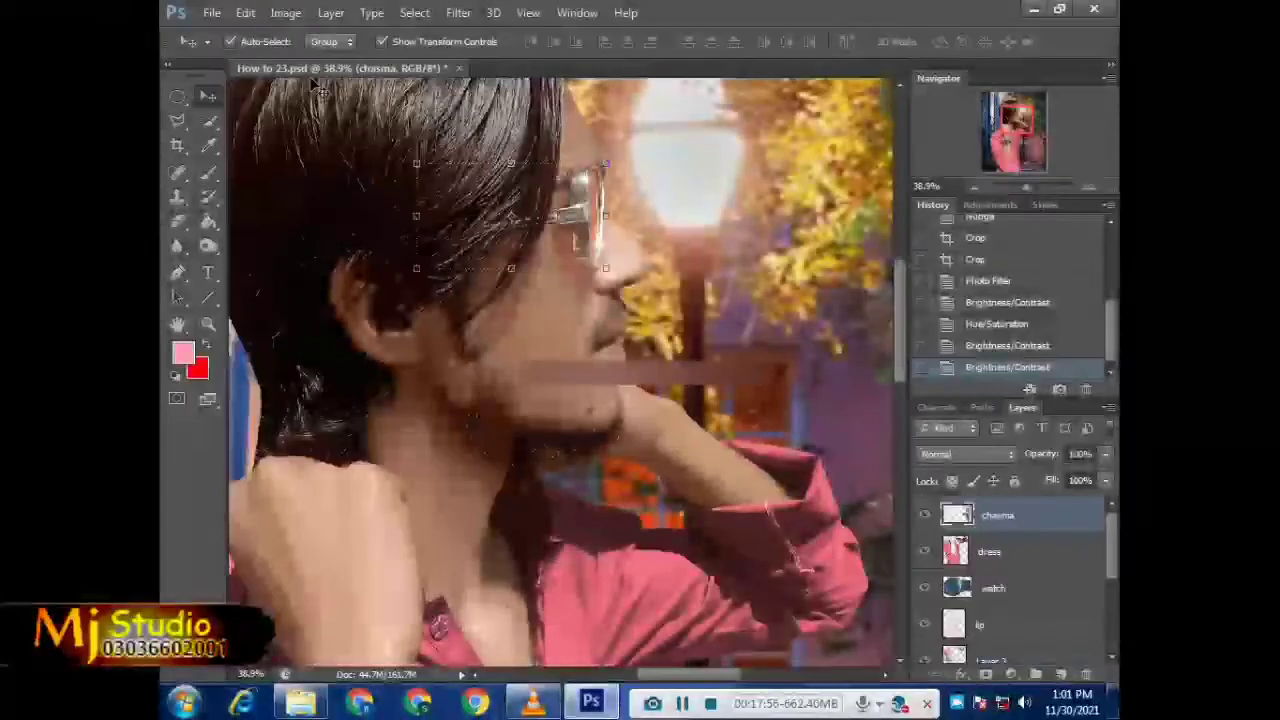
left_click(285, 12)
left_click(540, 60)
left_click_drag(928, 165, 916, 164)
left_click(963, 207)
left_click_drag(966, 208, 1012, 206)
key("Return")
key("v")
Step: Reselect Layer 4, deselect all layers, then select the dress layer
left_click(566, 317)
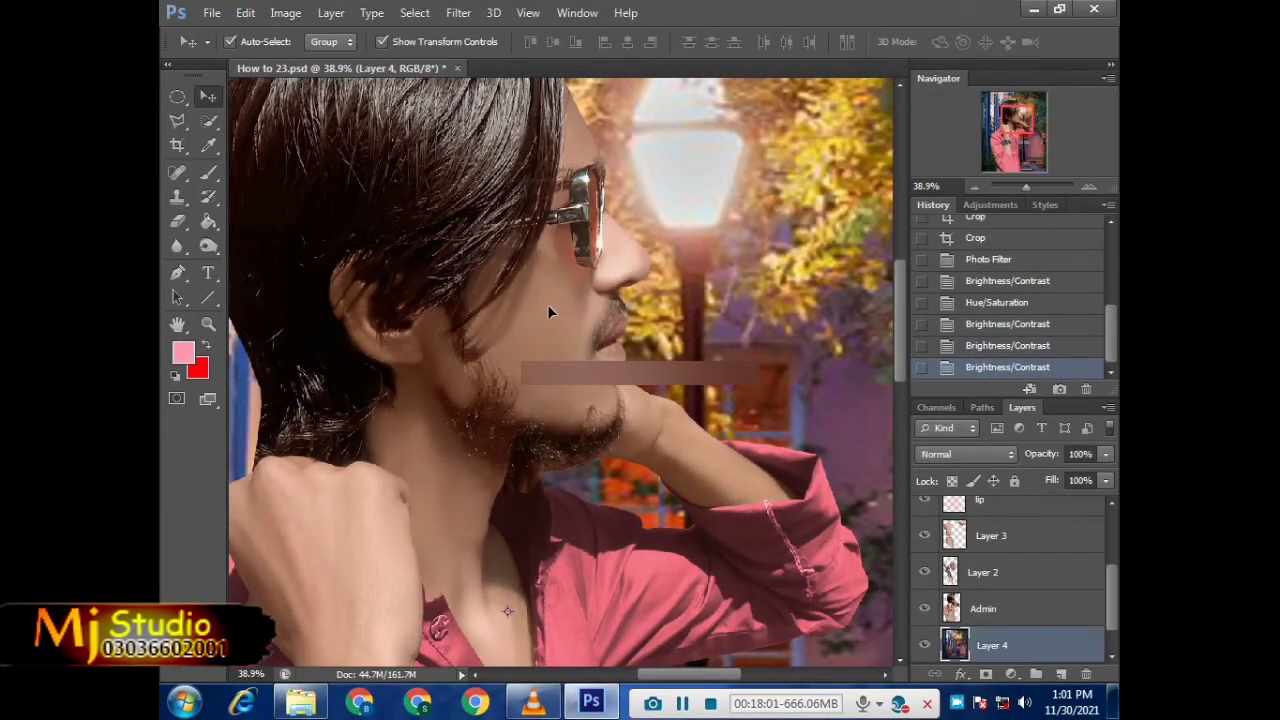
scroll(547, 304, "down", 2)
scroll(543, 331, "down", 2)
scroll(557, 320, "down", 2)
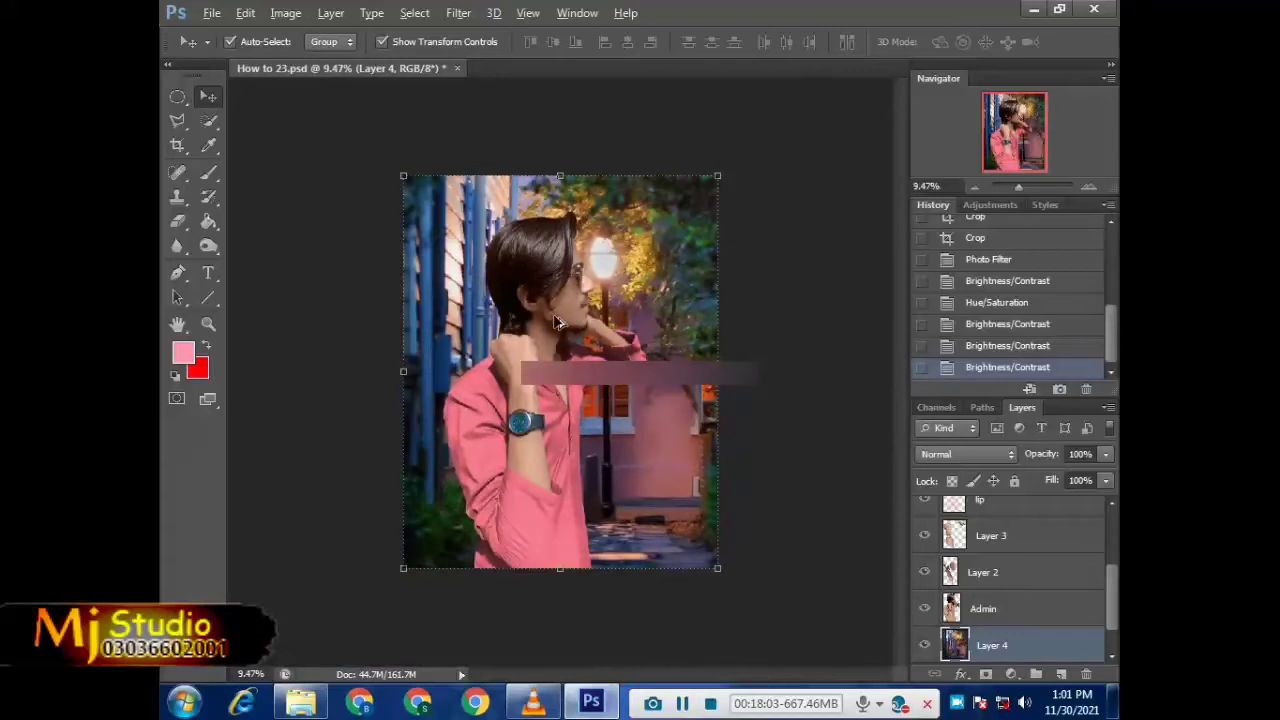
left_click(776, 330)
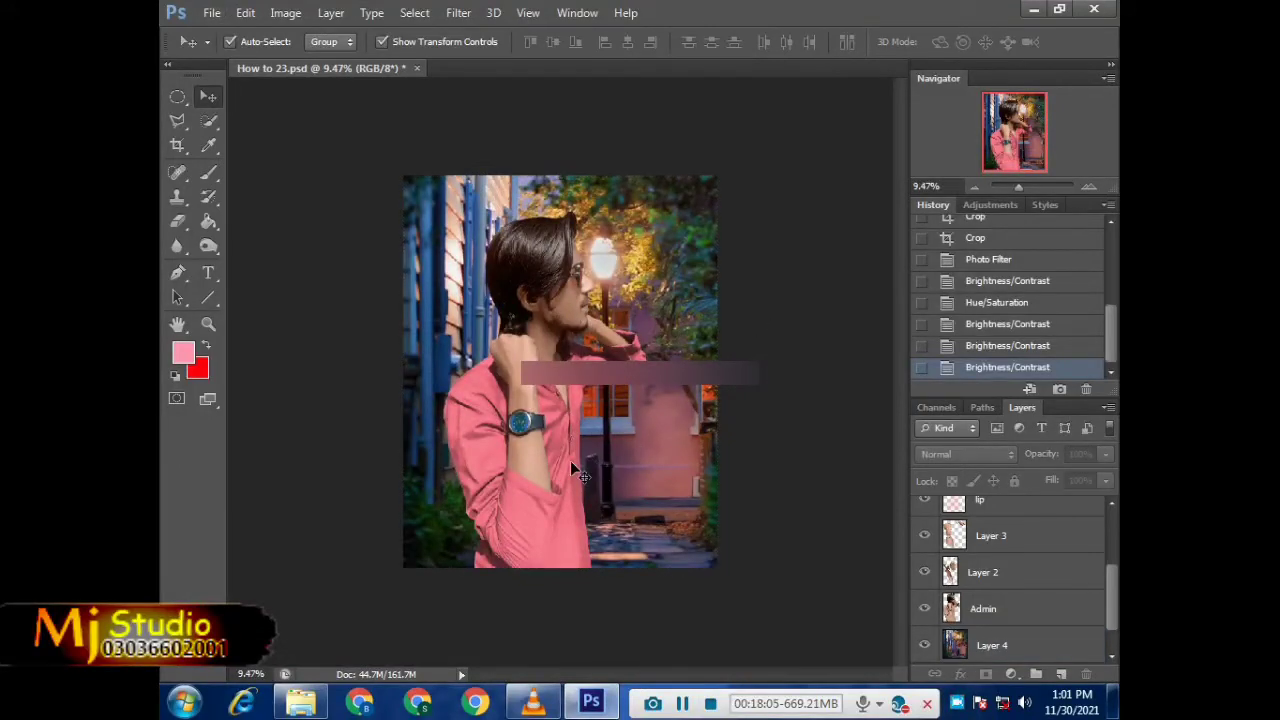
scroll(571, 462, "up", 1)
left_click(556, 455)
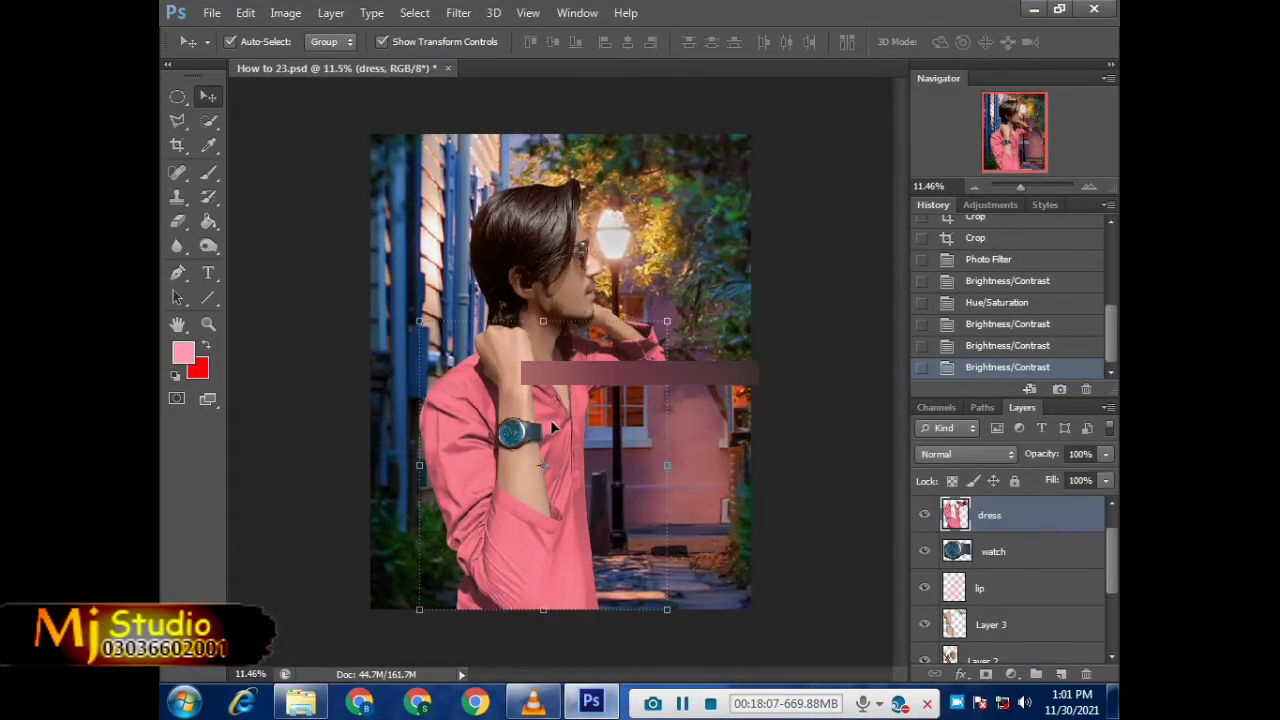
Step: Apply Smart Sharpen to the dress layer
left_click(458, 12)
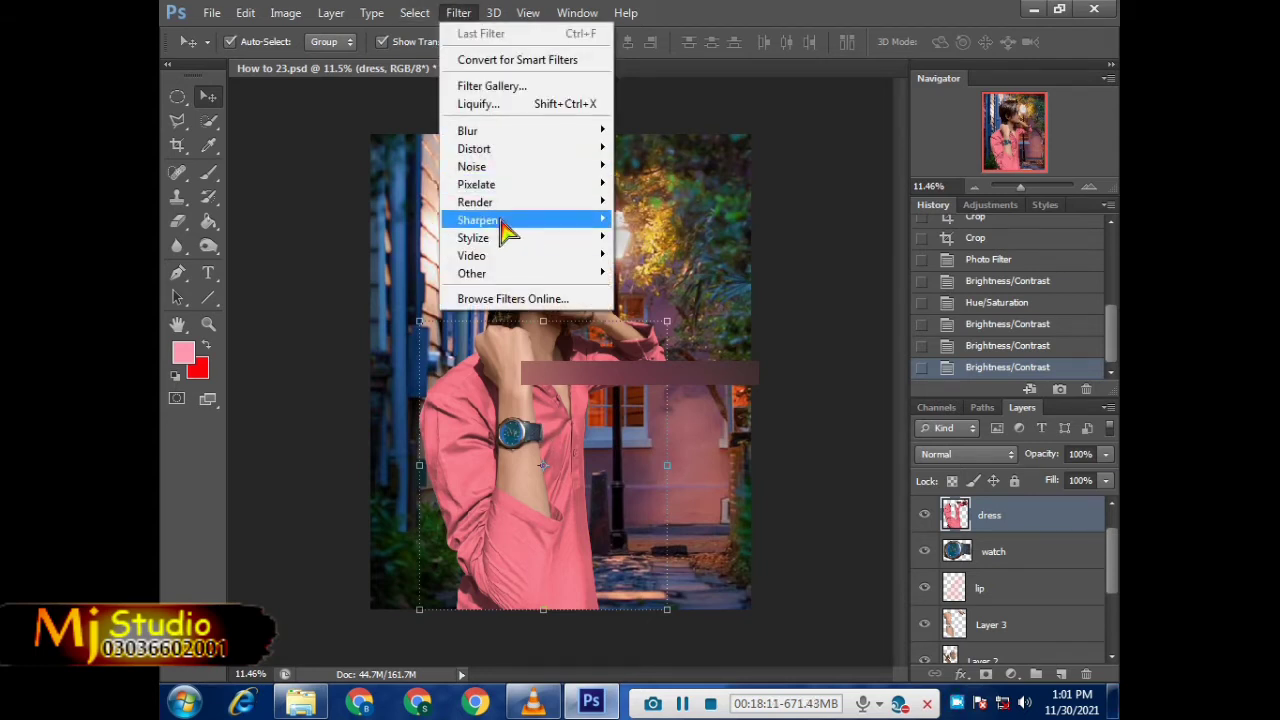
left_click(670, 273)
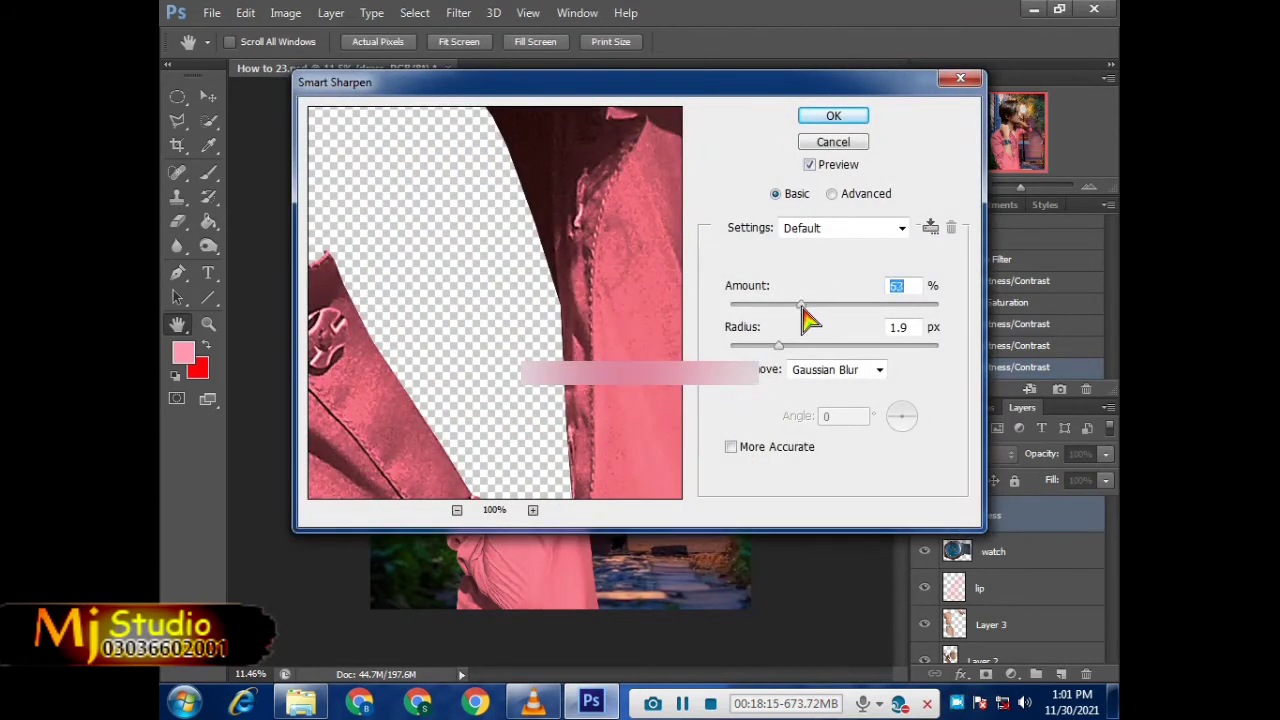
key("Return")
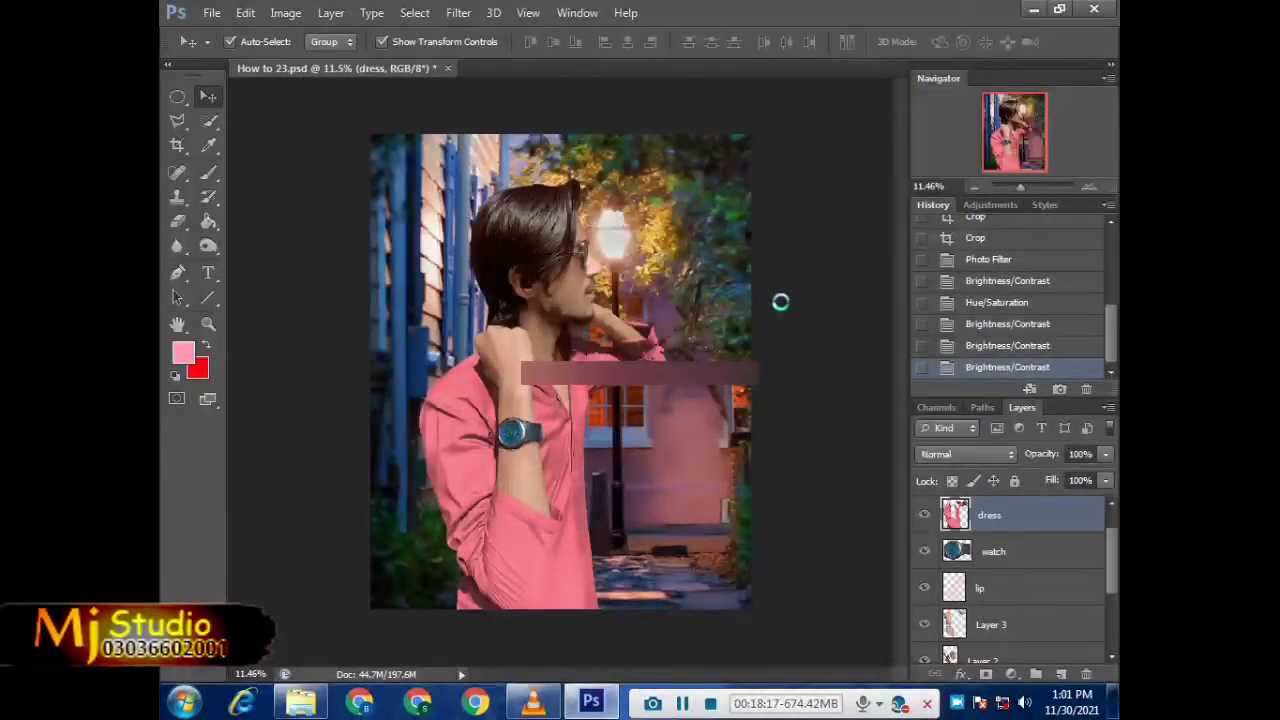
left_click(820, 312)
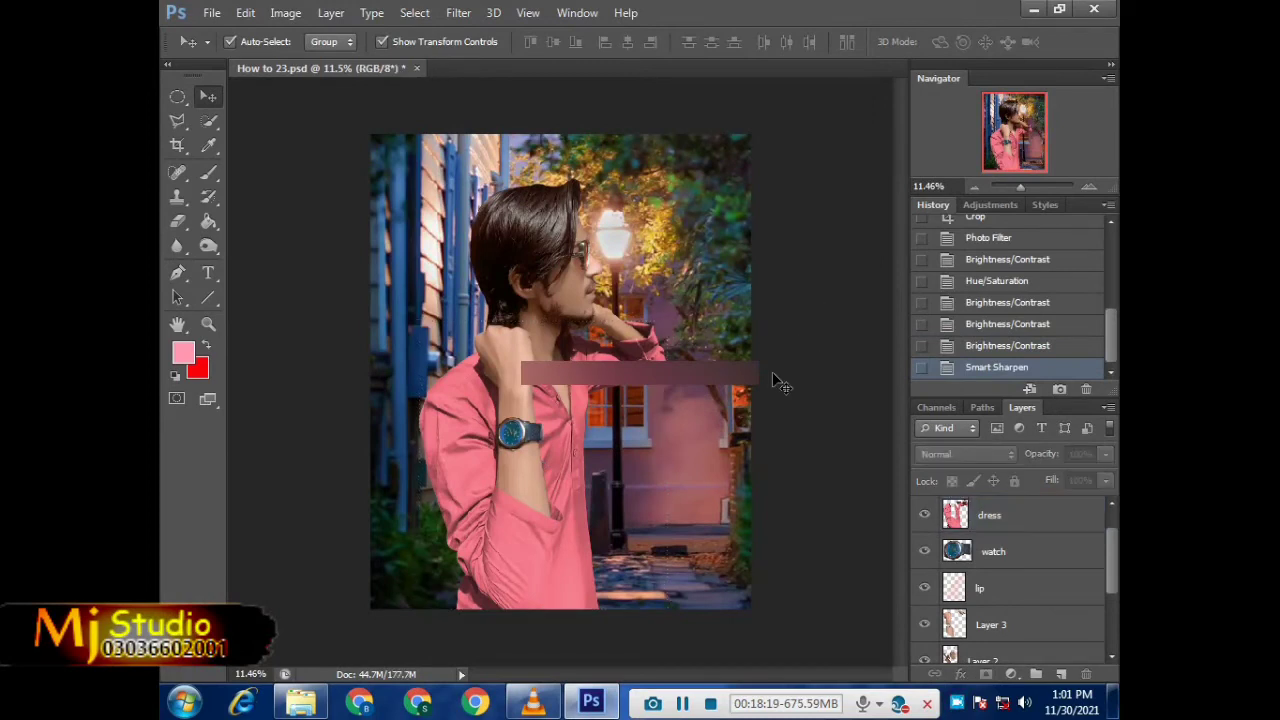
Step: Darken the dress with Brightness/Contrast at about -67 brightness and +21 contrast
left_click(290, 13)
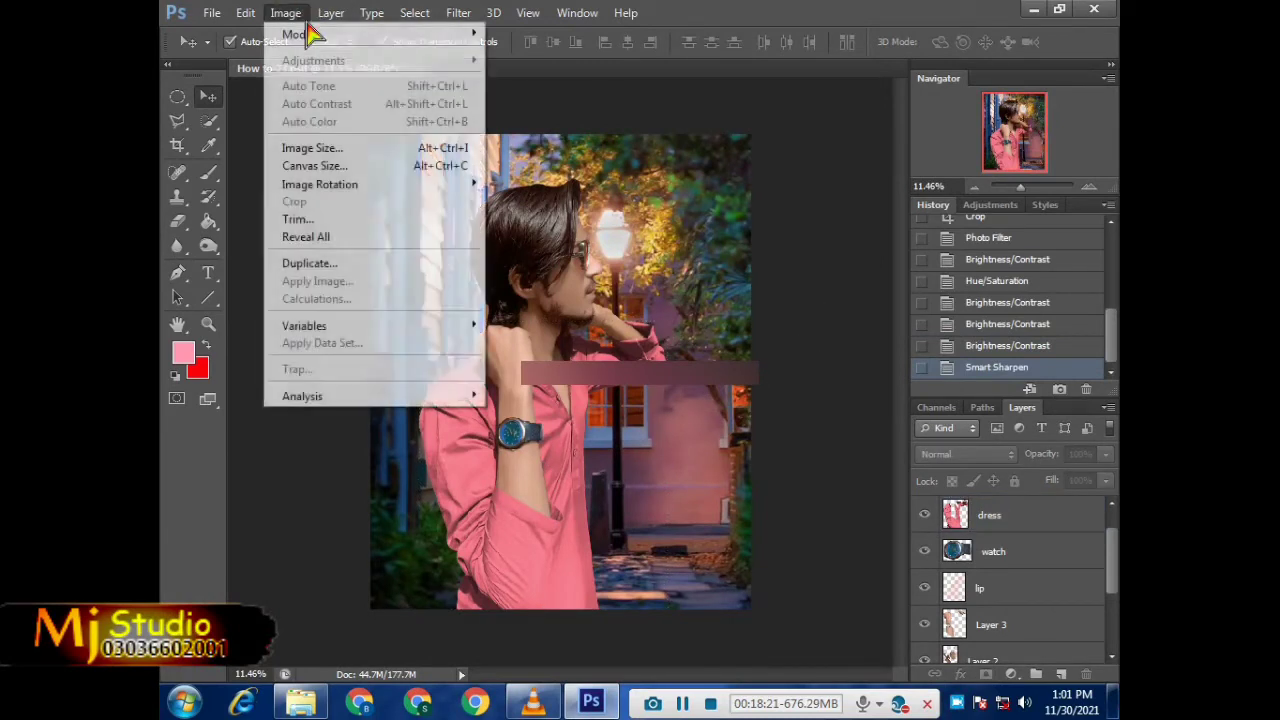
left_click(462, 437)
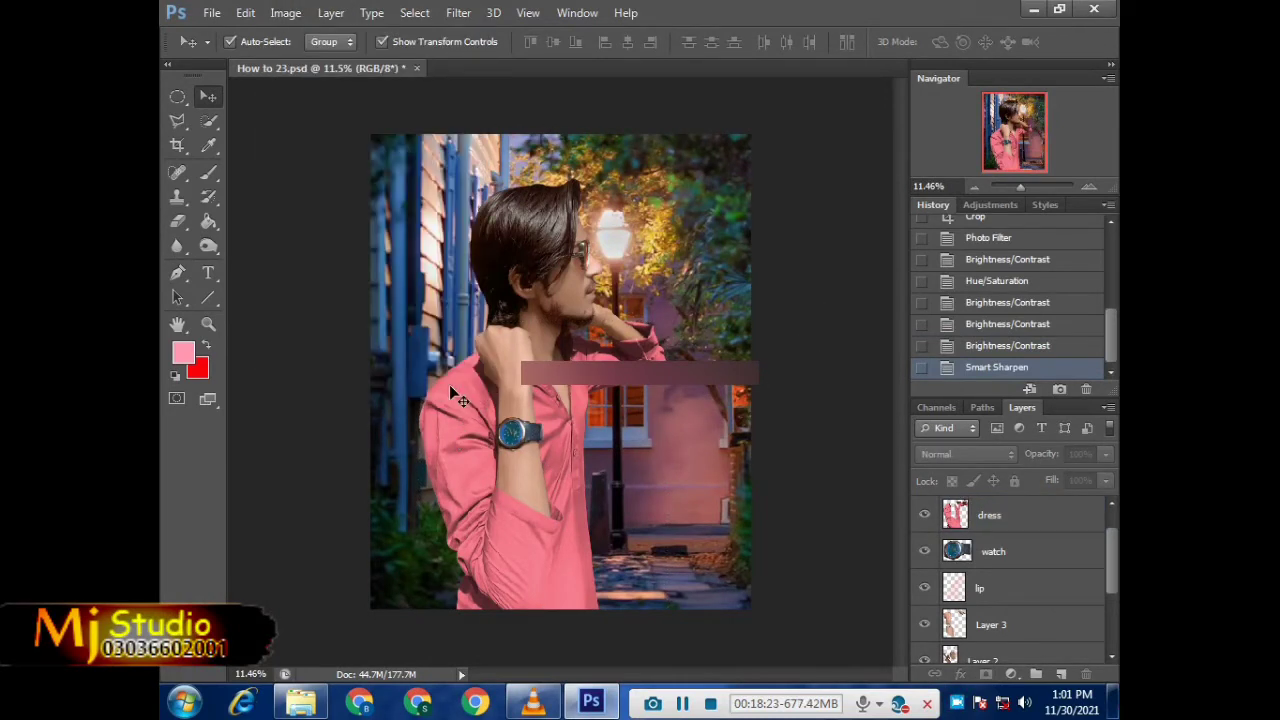
left_click(449, 387)
left_click(285, 12)
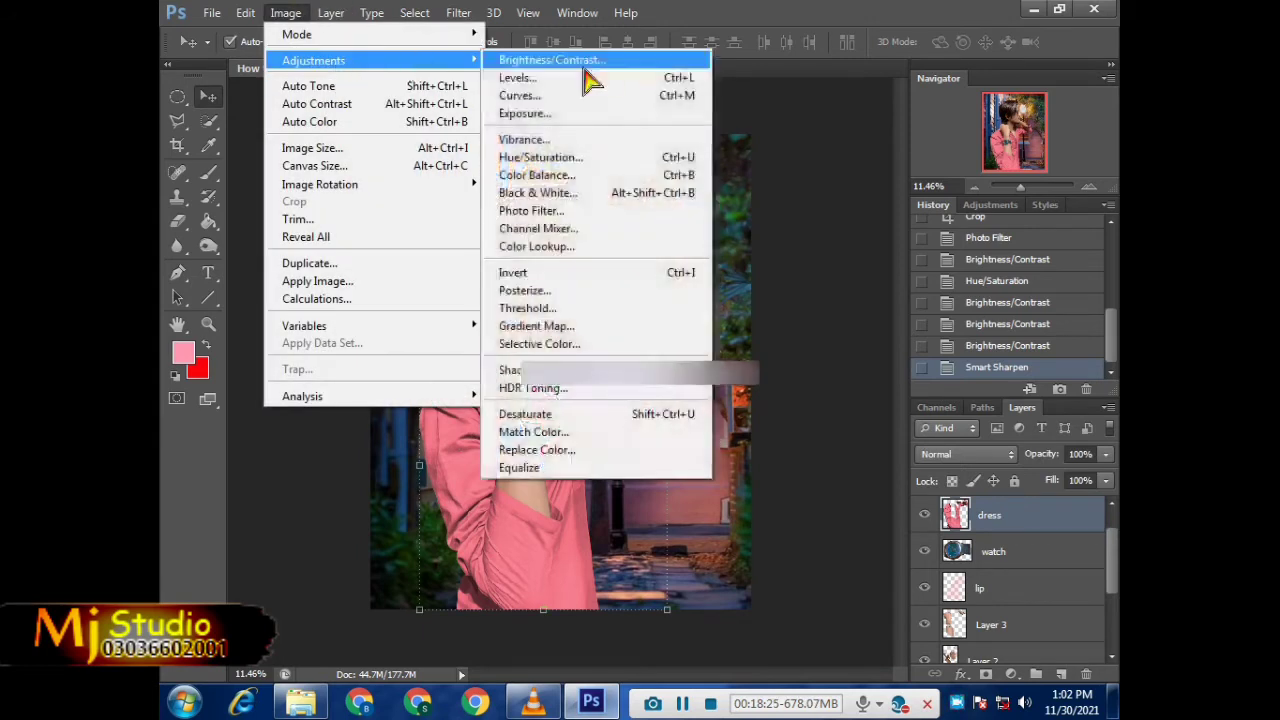
left_click(586, 62)
left_click_drag(941, 167, 923, 167)
left_click_drag(962, 208, 981, 208)
left_click_drag(922, 166, 920, 167)
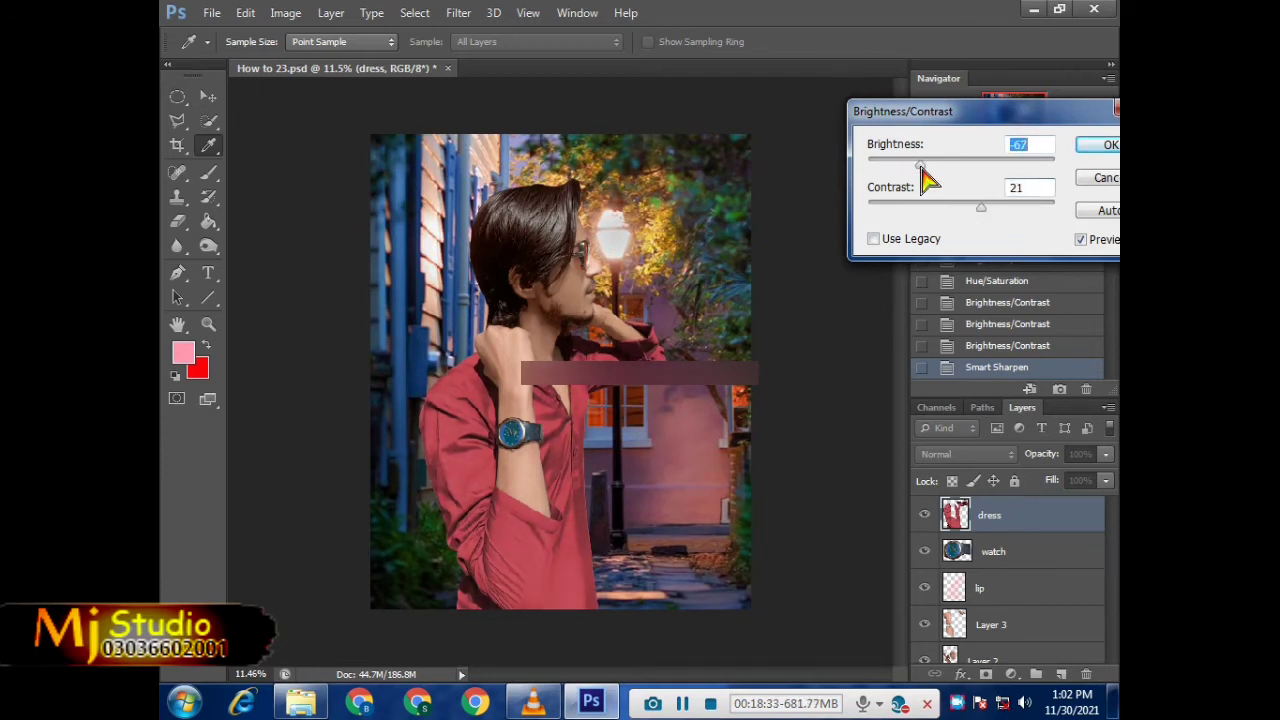
key("Return")
Step: Set the dress layer's opacity to 100%
left_click(1105, 453)
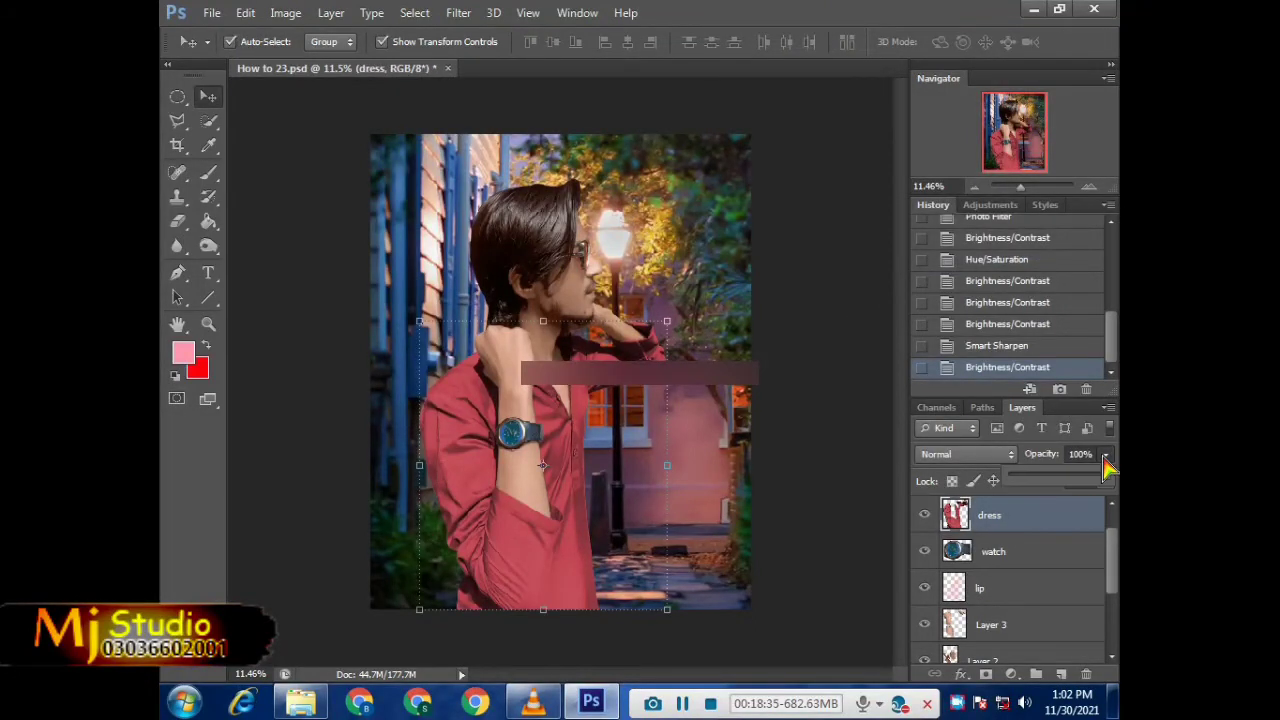
left_click_drag(1104, 478, 1104, 478)
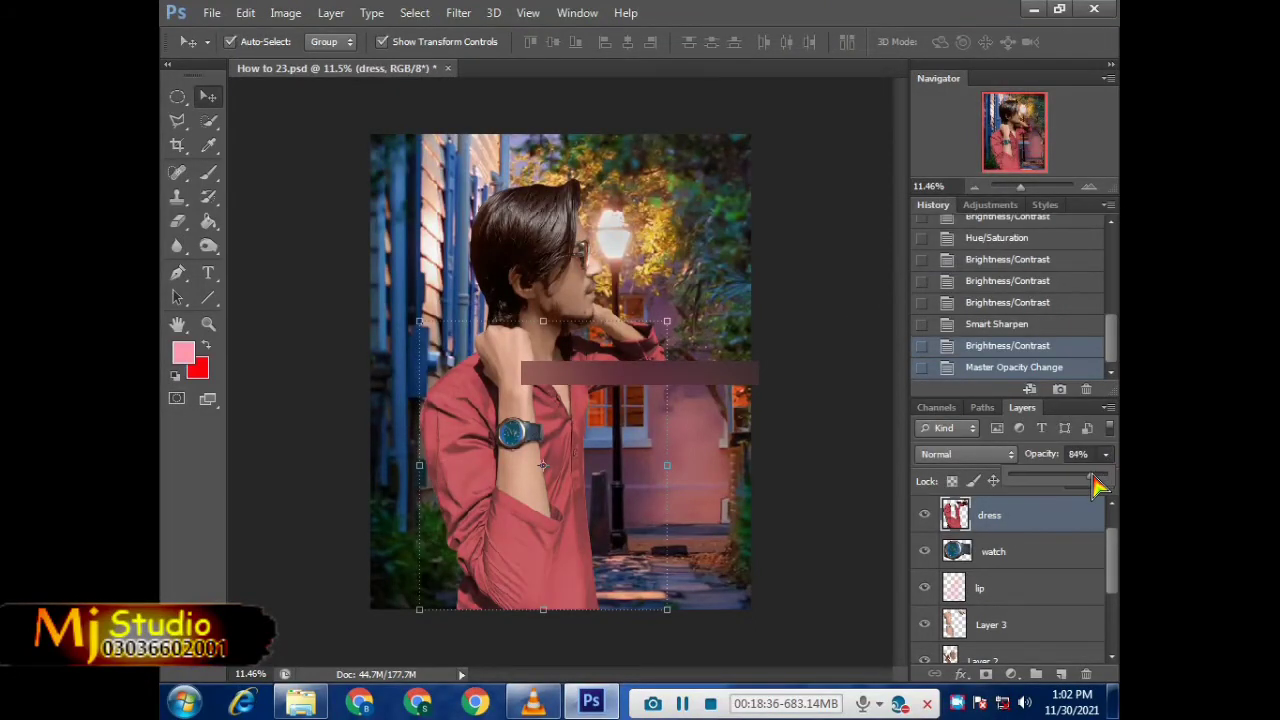
left_click(805, 300)
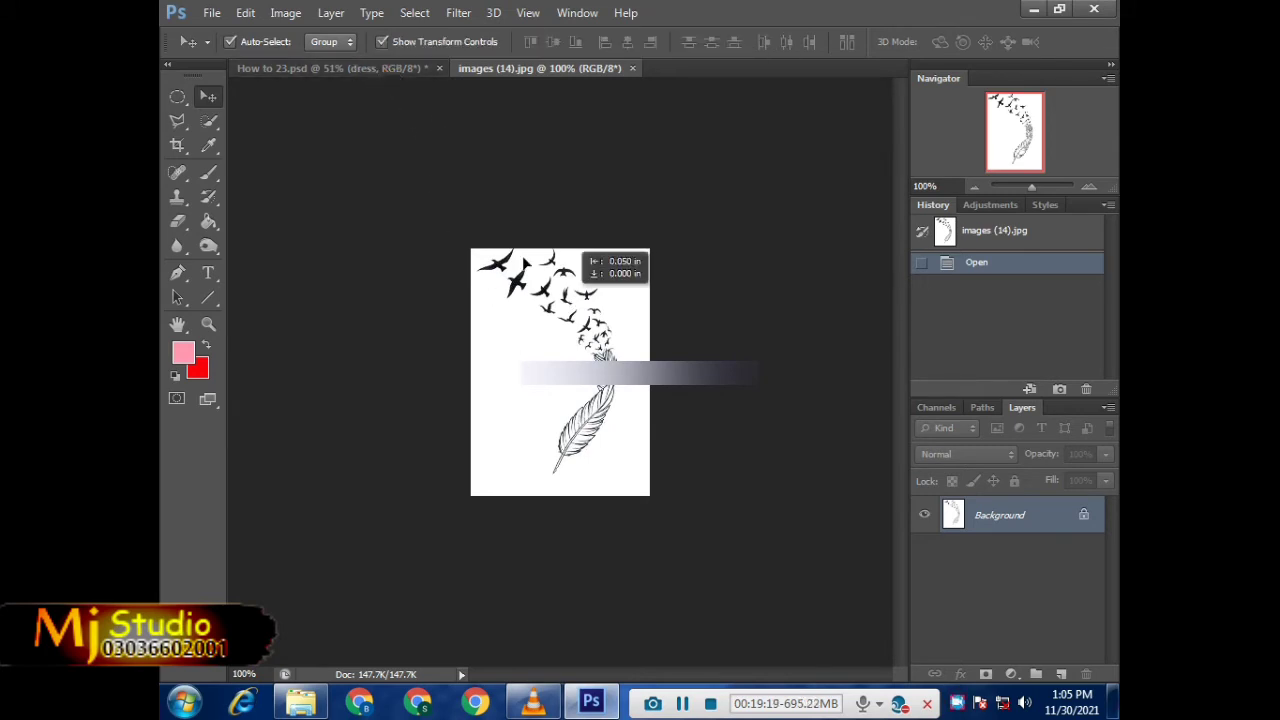
Step: Place the birds-and-feather image into the portrait, enlarged and tilted over the neck at 40% opacity
left_click(376, 70)
left_click_drag(376, 70, 562, 302)
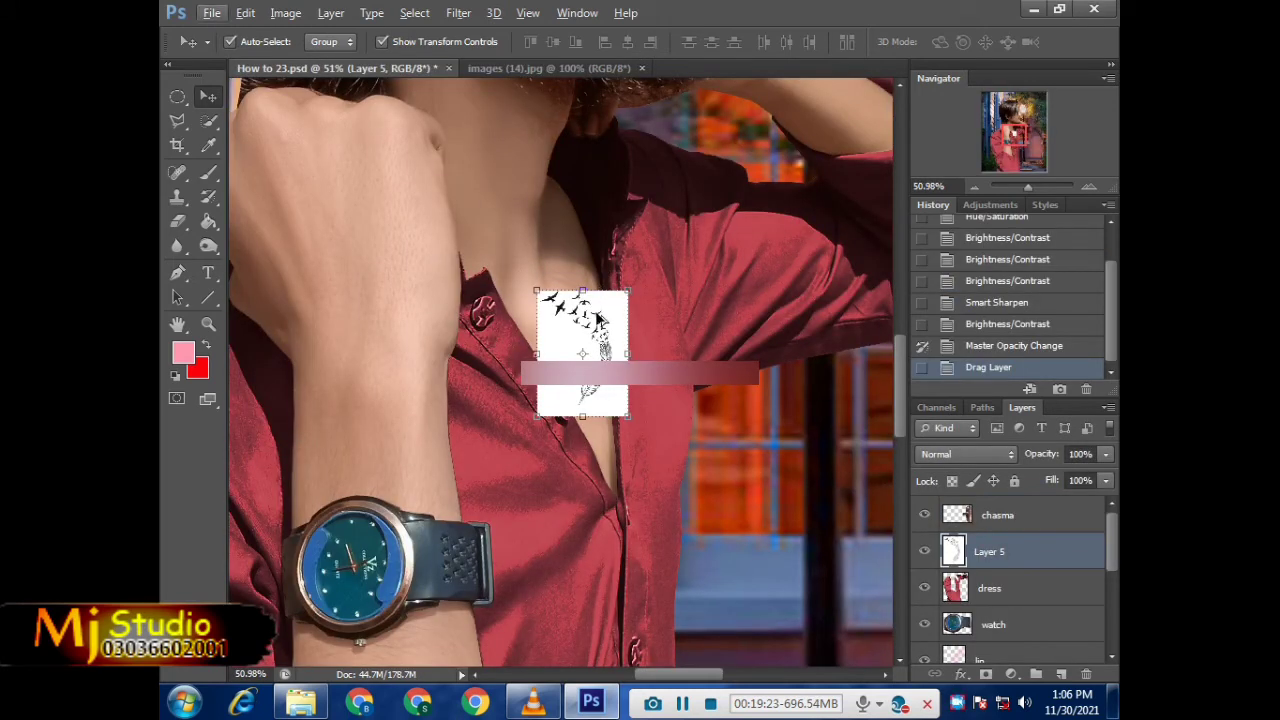
key("ctrl+t")
left_click_drag(524, 283, 441, 158)
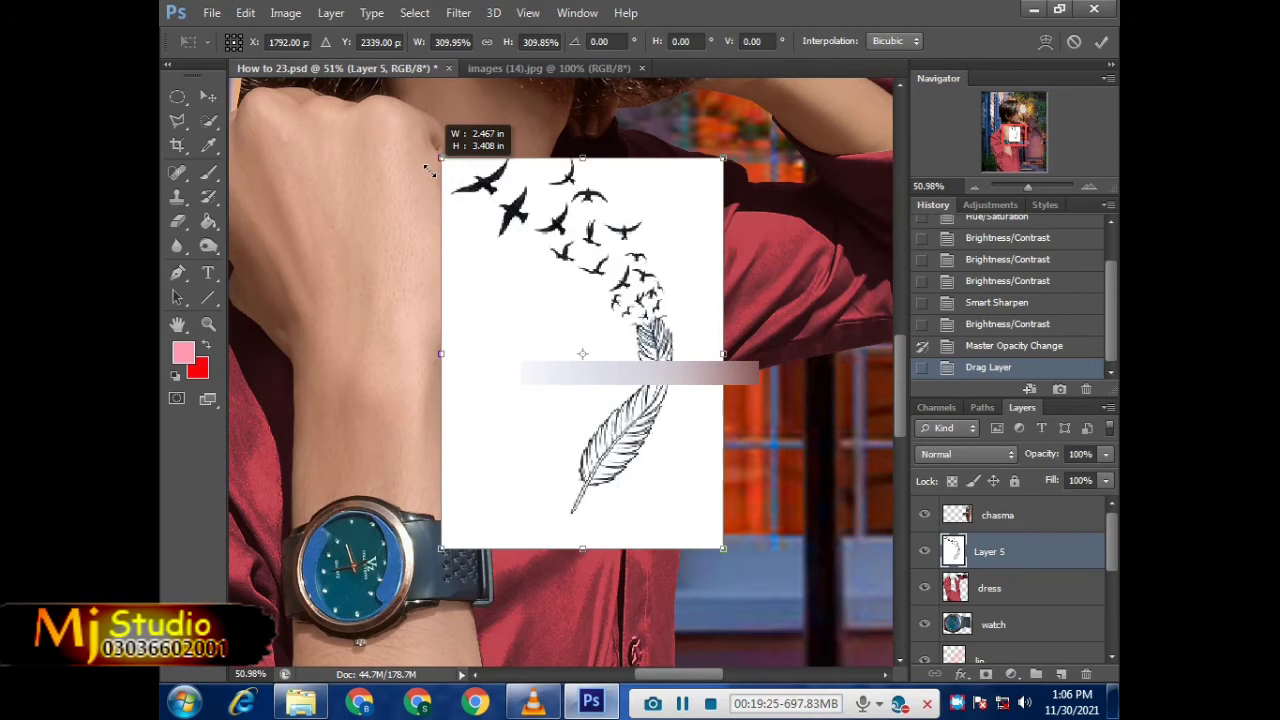
left_click(1106, 455)
left_click(1049, 478)
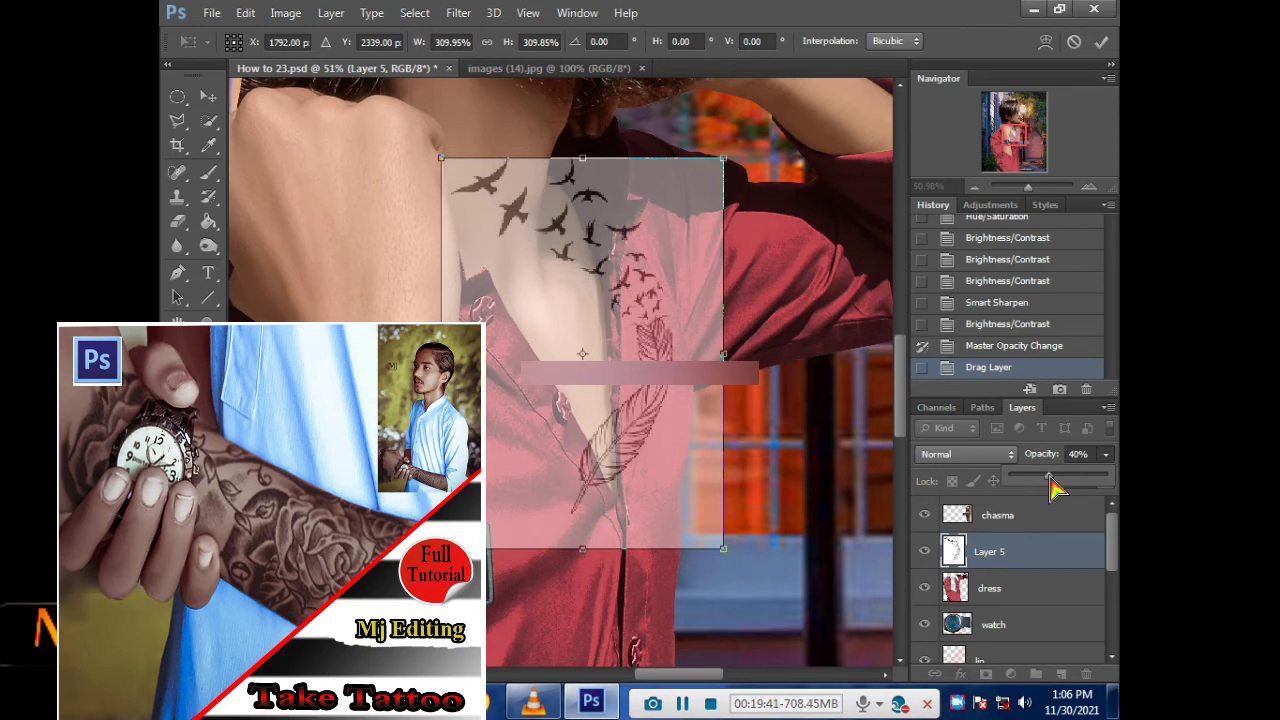
mouse_move(678, 400)
left_mouse_down()
mouse_move(633, 391)
mouse_move(585, 420)
left_mouse_up()
key("Return")
Step: Move tattoo Layer 5 to the top, restore full opacity, and hide it
mouse_move(1066, 551)
left_mouse_down()
mouse_move(1048, 478)
mouse_move(1031, 513)
left_mouse_up()
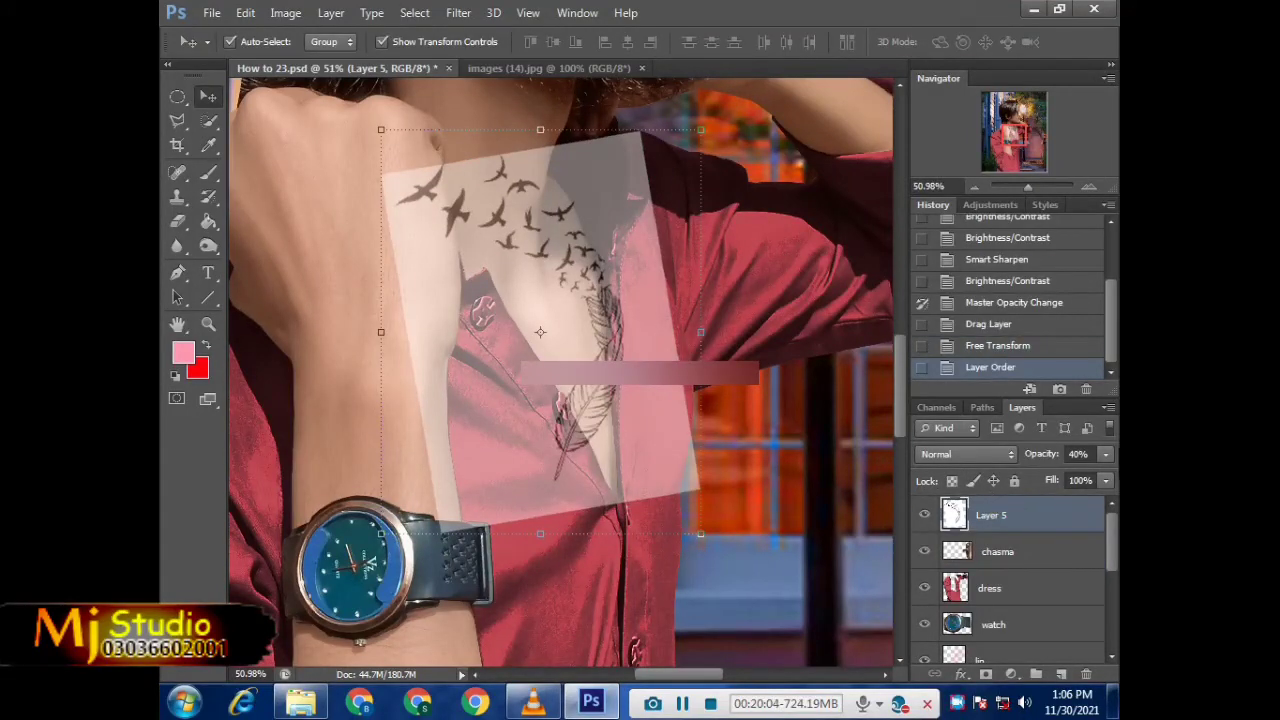
left_click(1106, 454)
left_click(1106, 484)
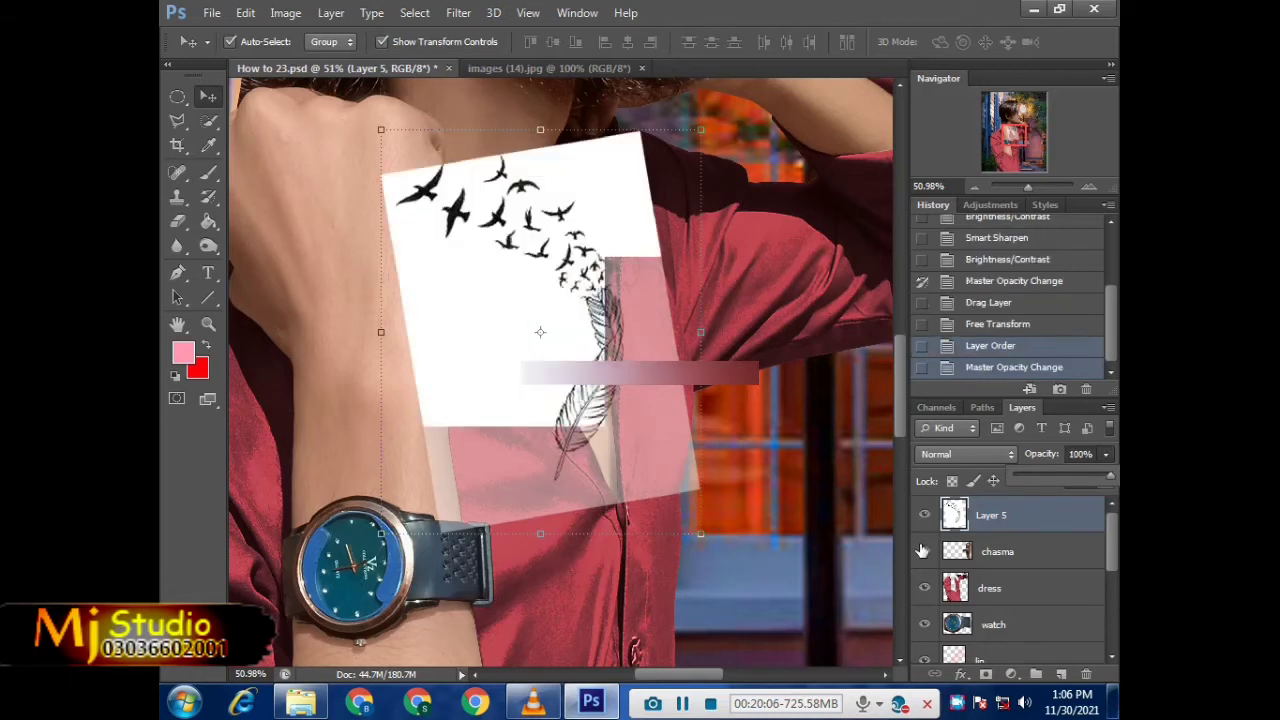
left_click(925, 515)
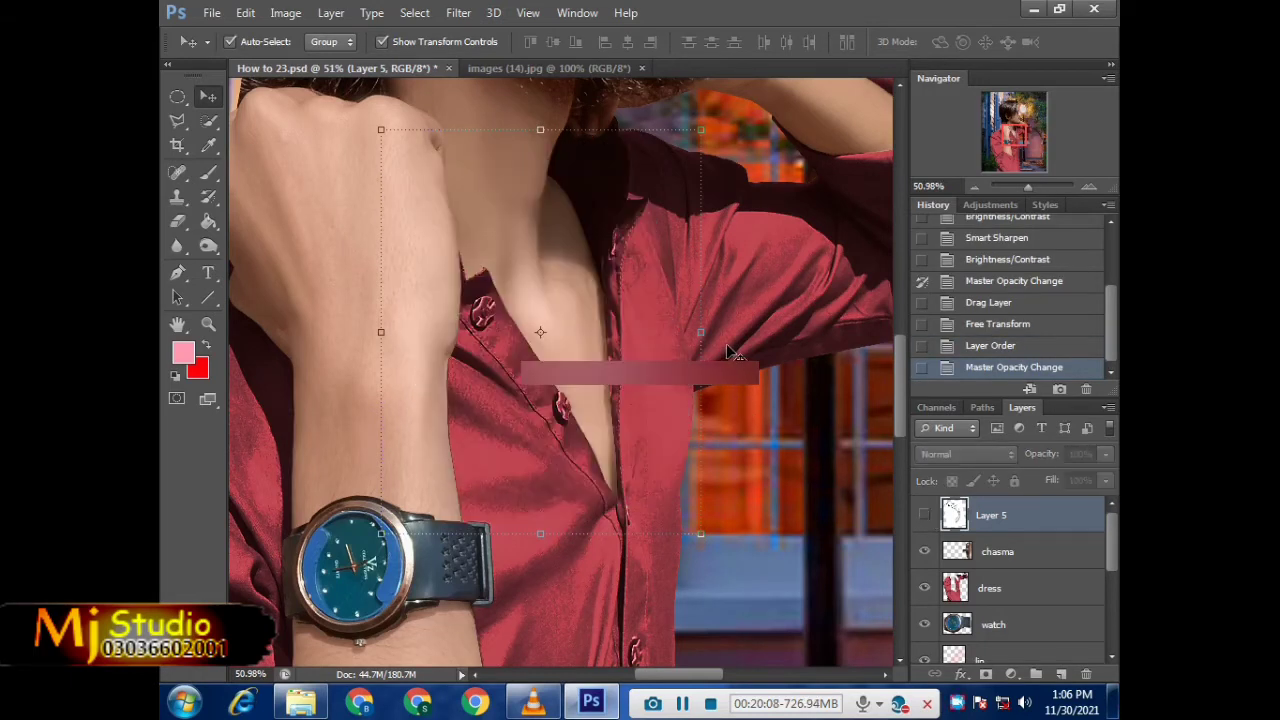
Step: Quick-select the neck and chest skin on Layer 2
left_click(1010, 588)
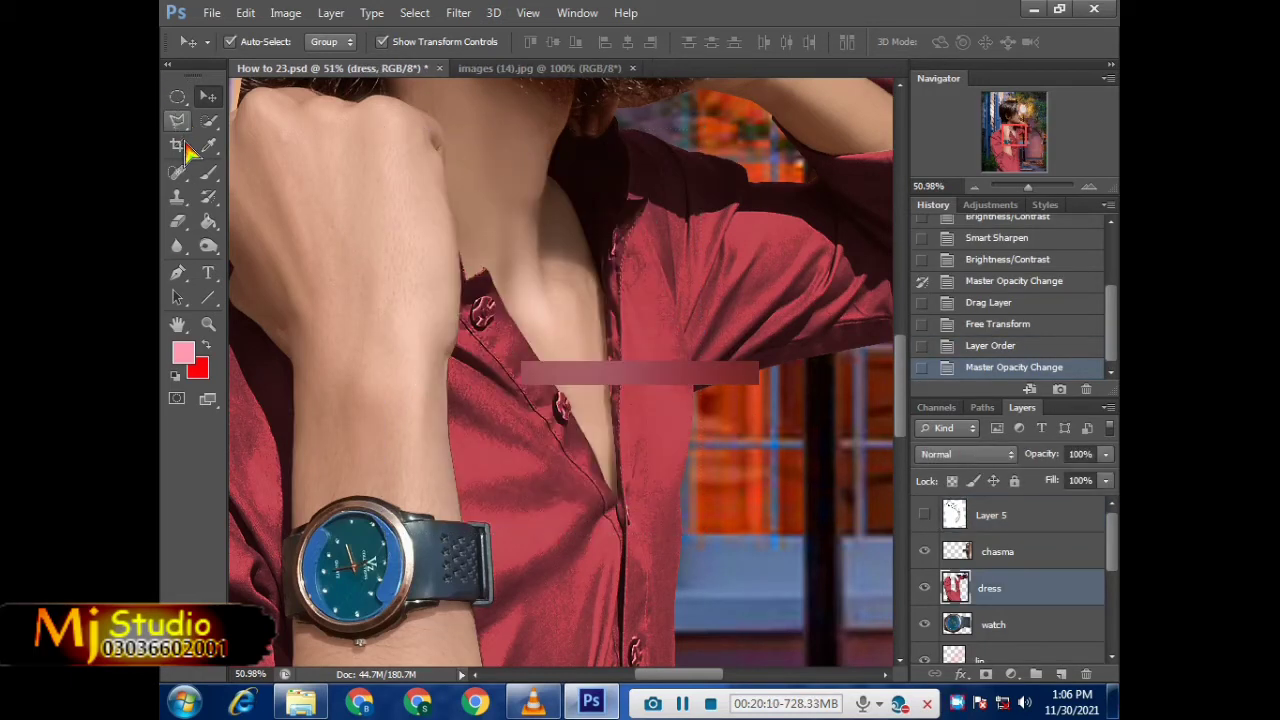
left_click(208, 120)
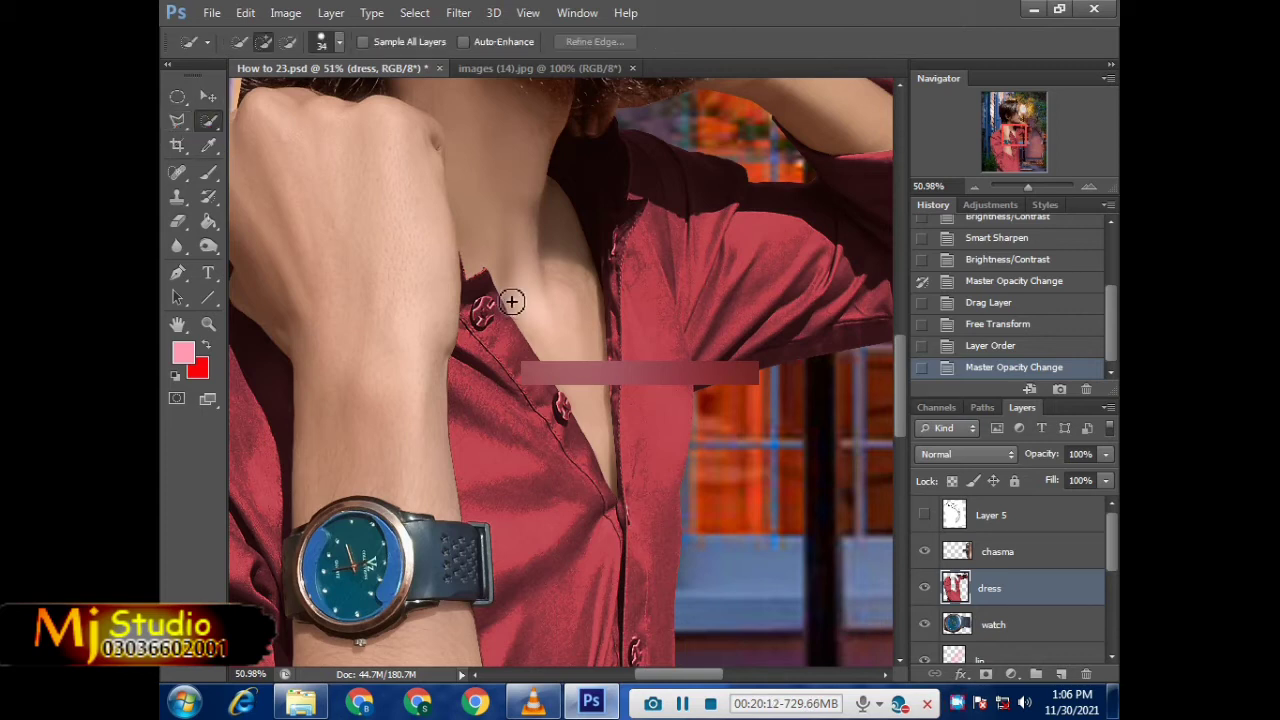
scroll(993, 590, "down", 1)
scroll(993, 590, "down", 3)
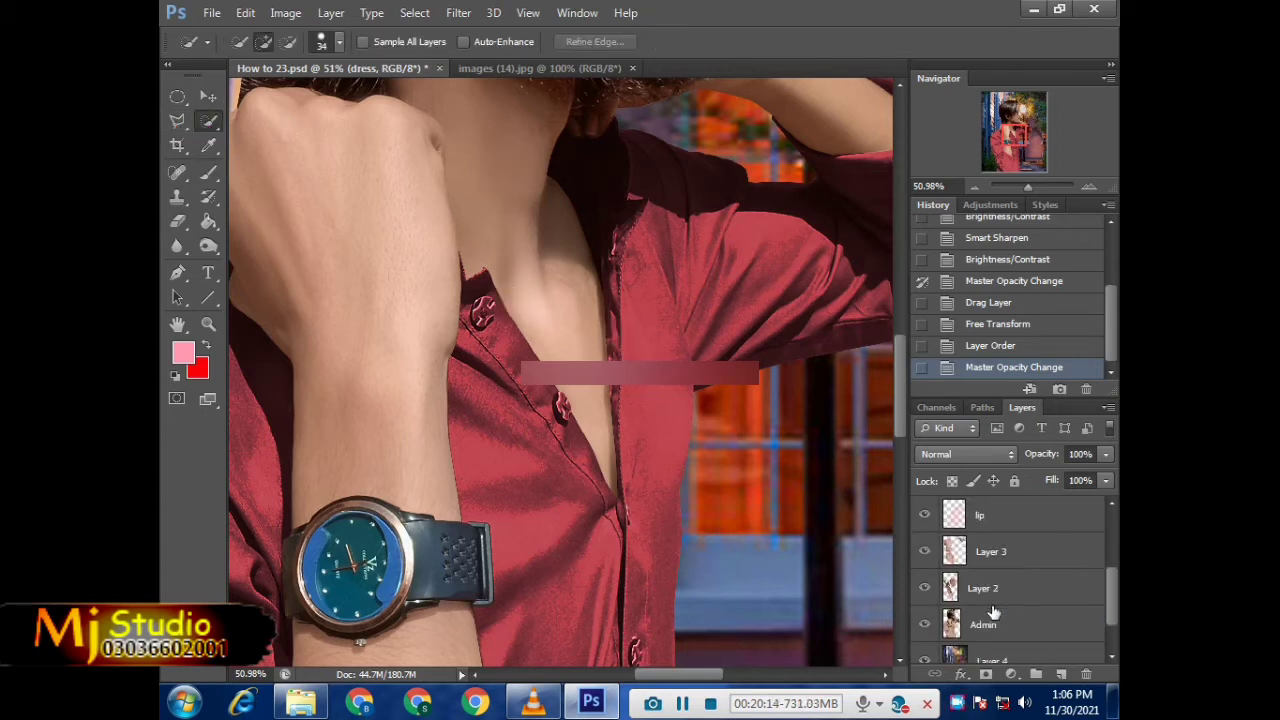
left_click(993, 612)
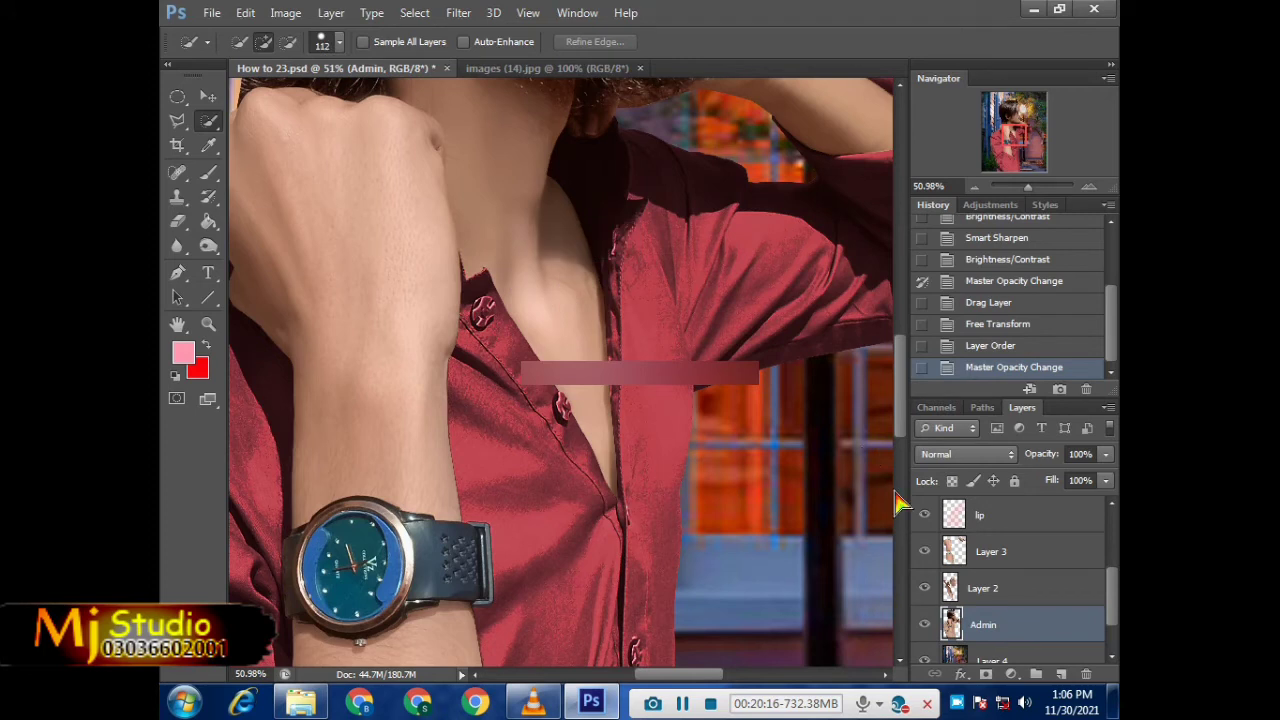
left_click(1012, 555)
left_click(996, 584)
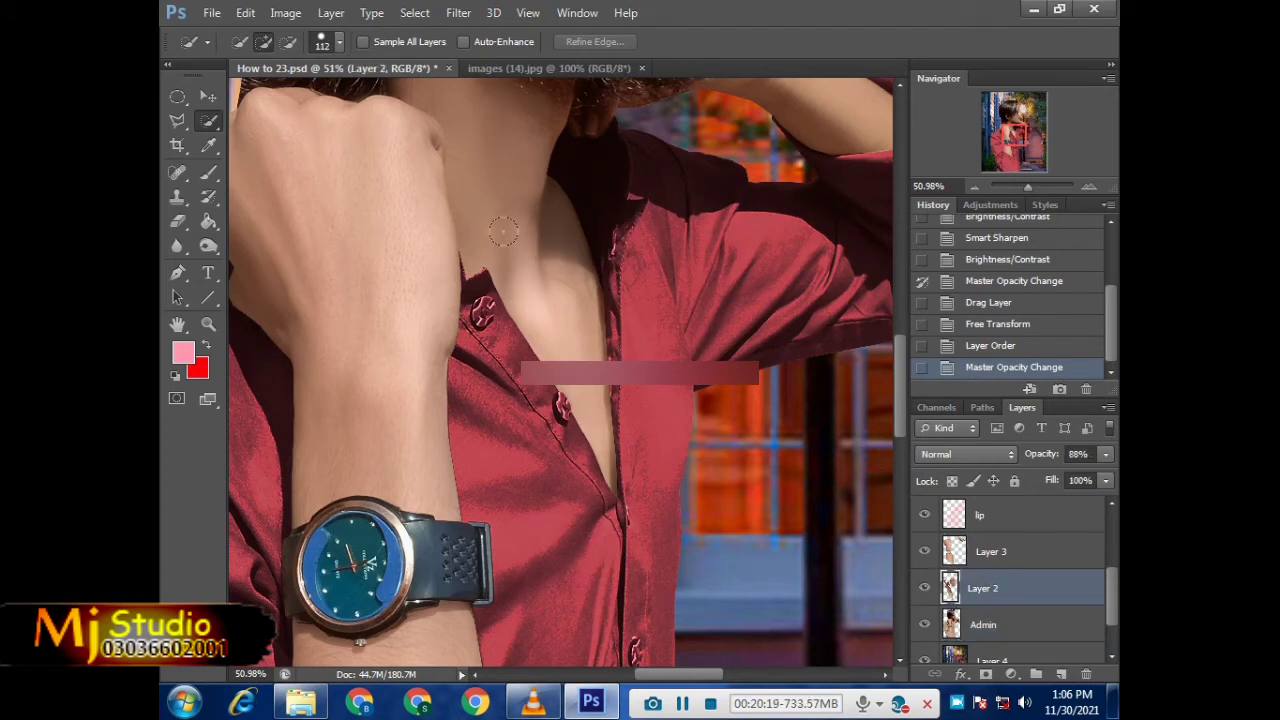
left_click_drag(523, 245, 510, 240)
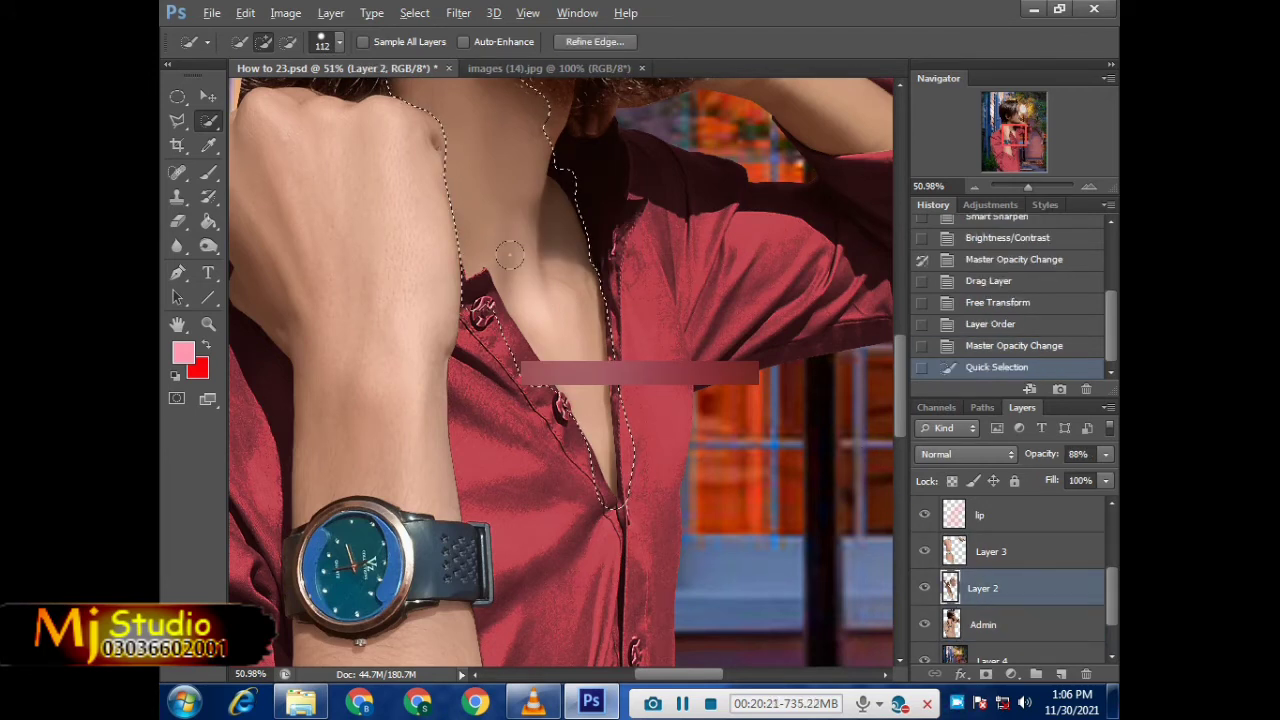
scroll(1000, 590, "up", 4)
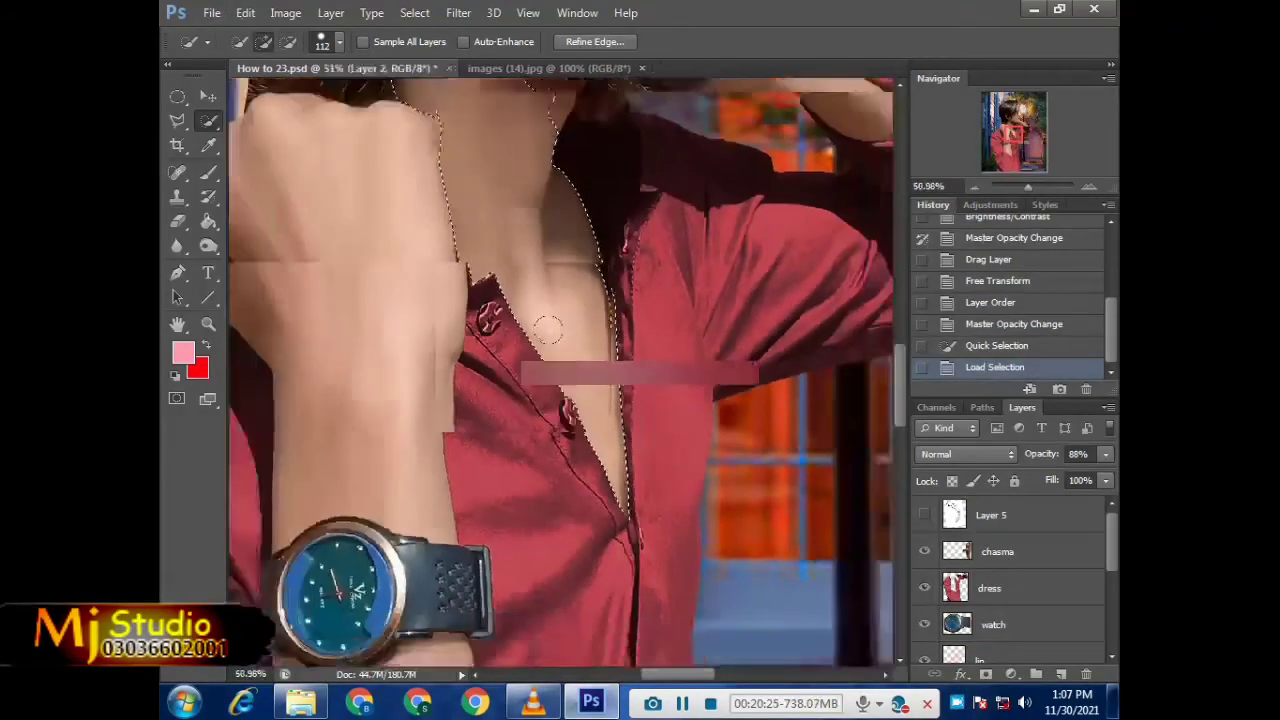
scroll(548, 330, "up", 2)
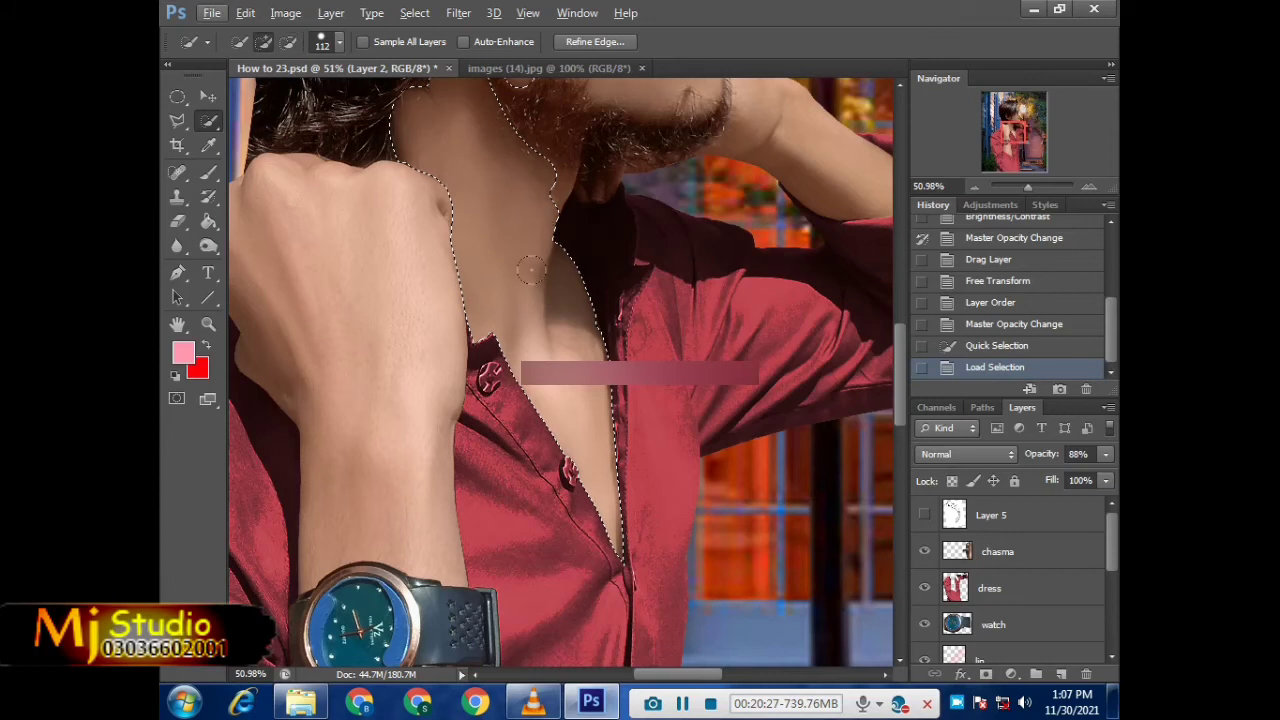
scroll(514, 190, "down", 1)
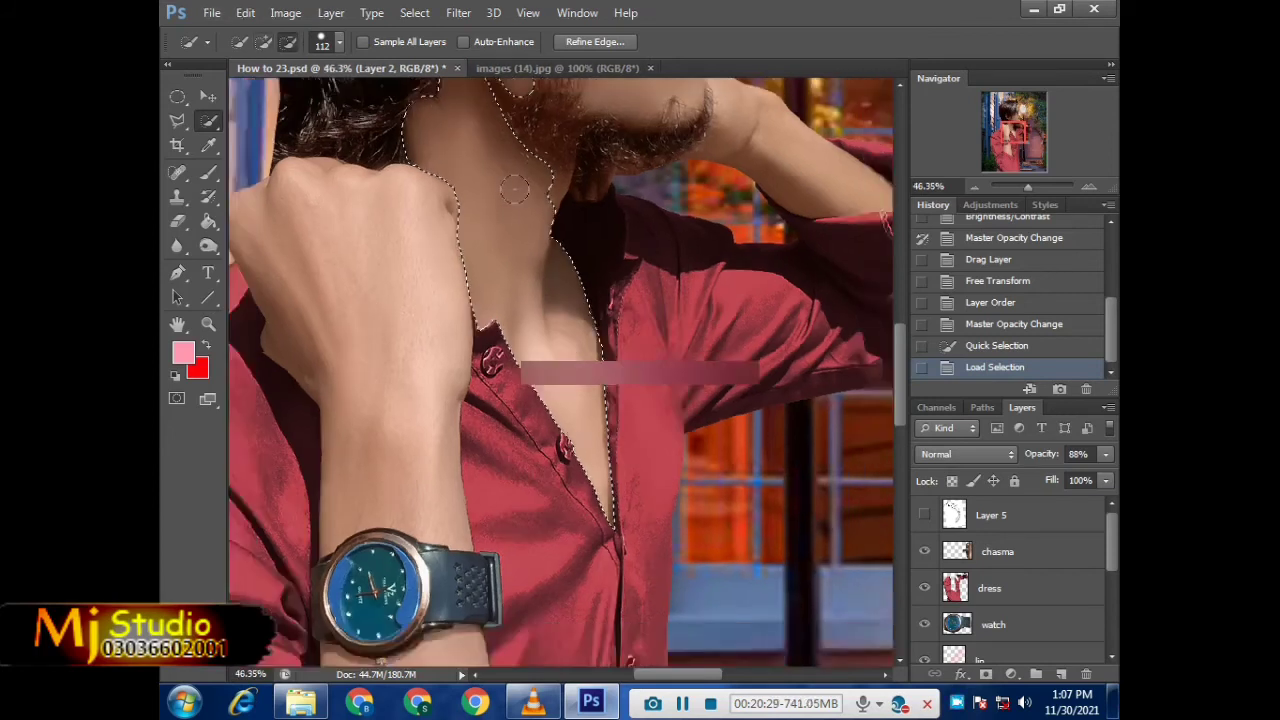
scroll(514, 190, "down", 1)
Step: Trim the neck selection along the hair with a Polygonal Lasso outline
left_click(511, 176, "alt")
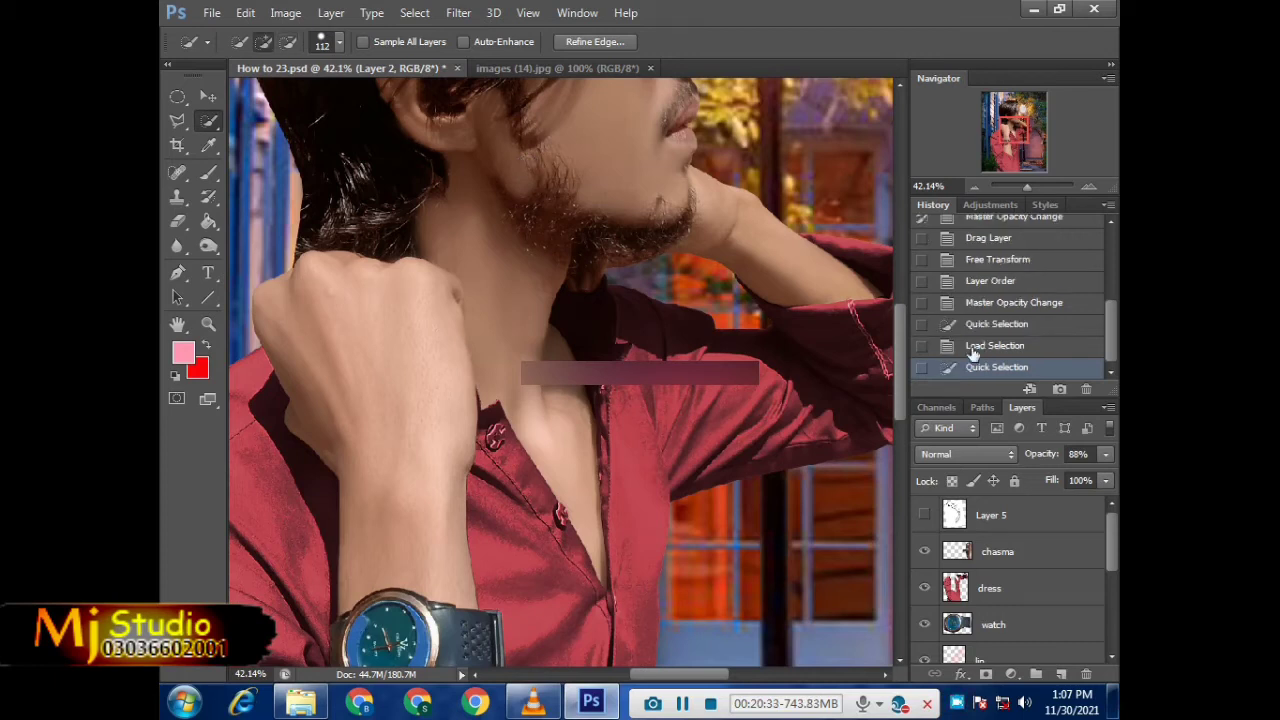
left_click(973, 350)
scroll(560, 320, "up", 1)
left_click(177, 120)
scroll(523, 302, "up", 3)
left_click(378, 276)
left_click(446, 291)
left_click(491, 286)
left_click(575, 95)
left_click(337, 137)
double_click(457, 294)
Step: Copy the neck selection from the Admin layer to a hidden Layer 6 and show the tattoo again
scroll(590, 387, "down", 2)
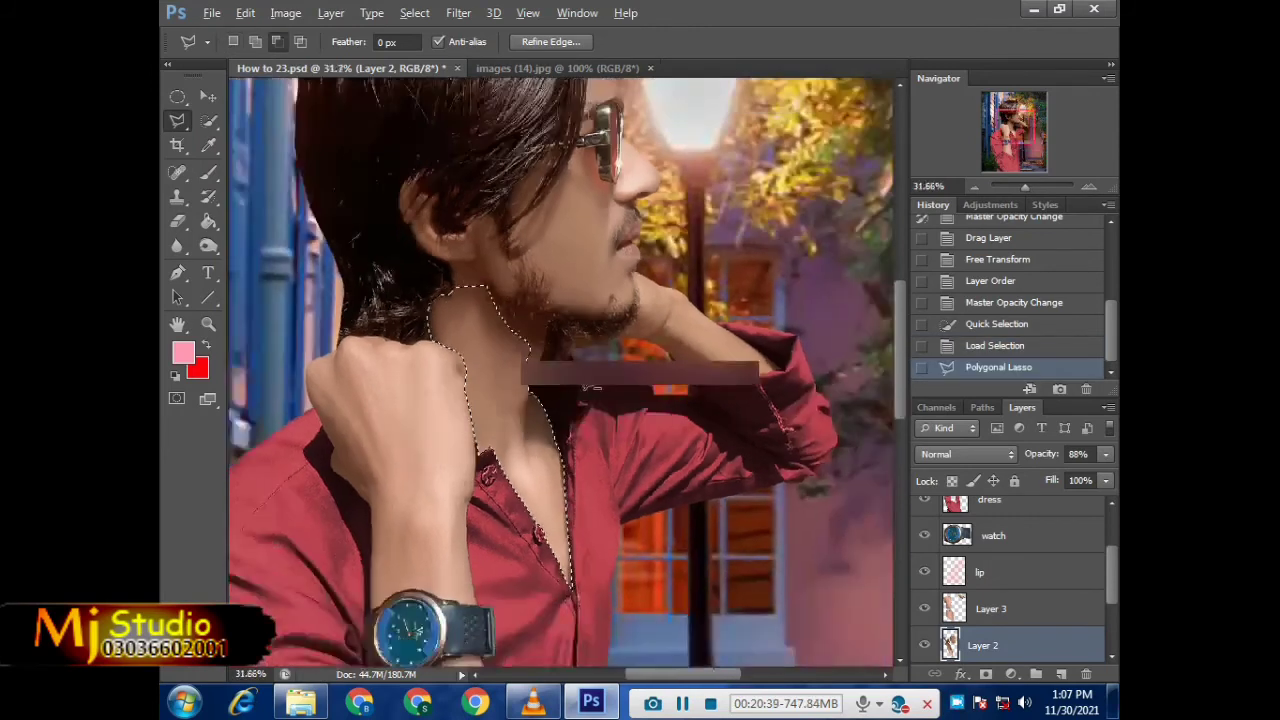
scroll(1014, 605, "down", 3)
left_click(987, 572)
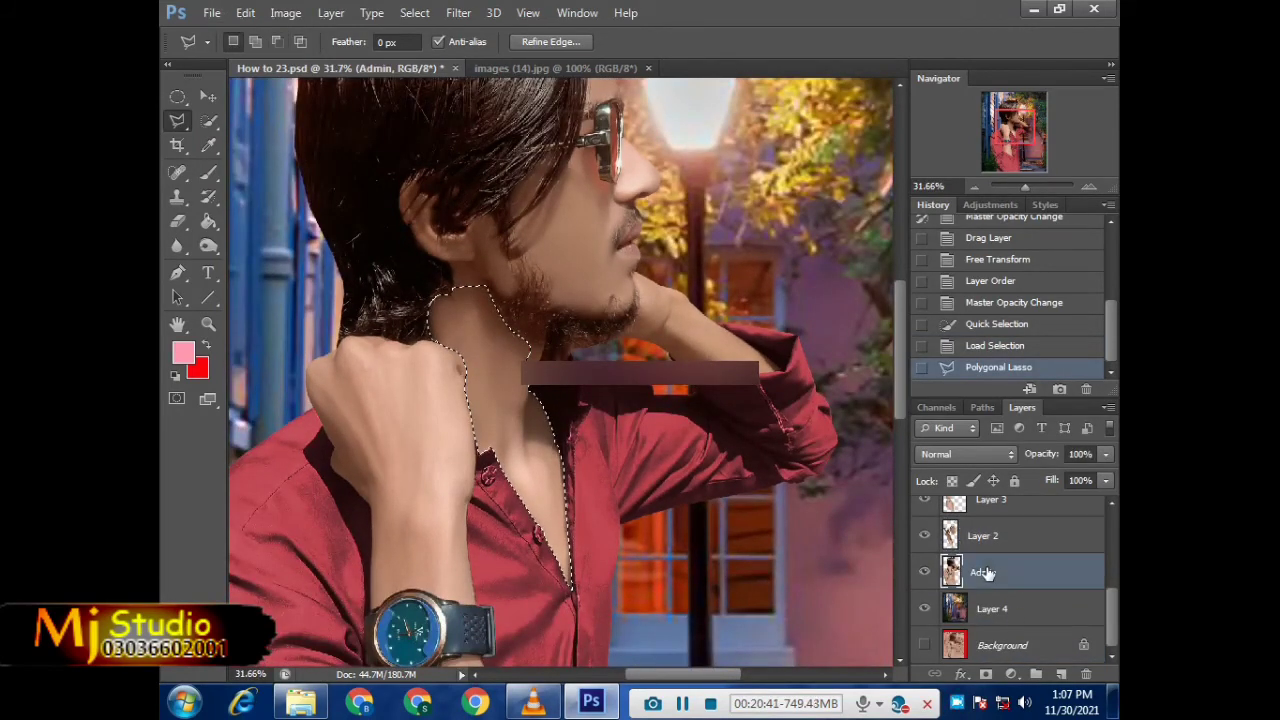
key("ctrl+j")
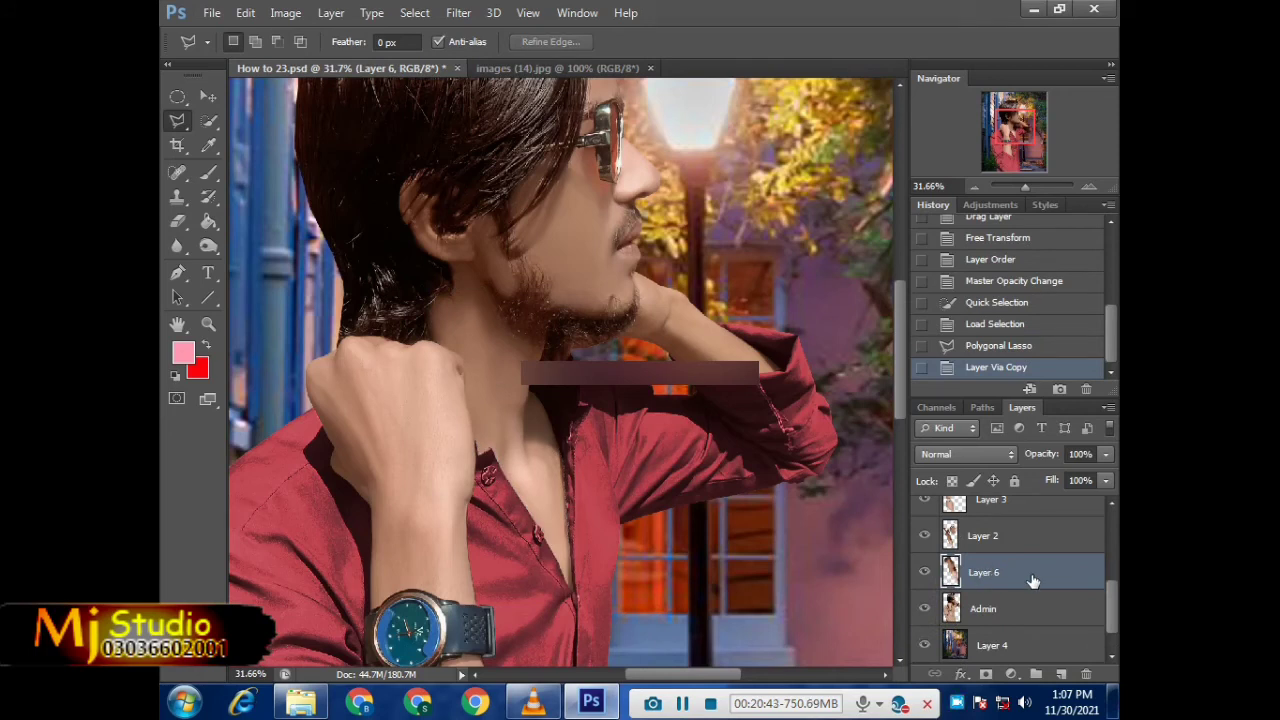
left_click(923, 573)
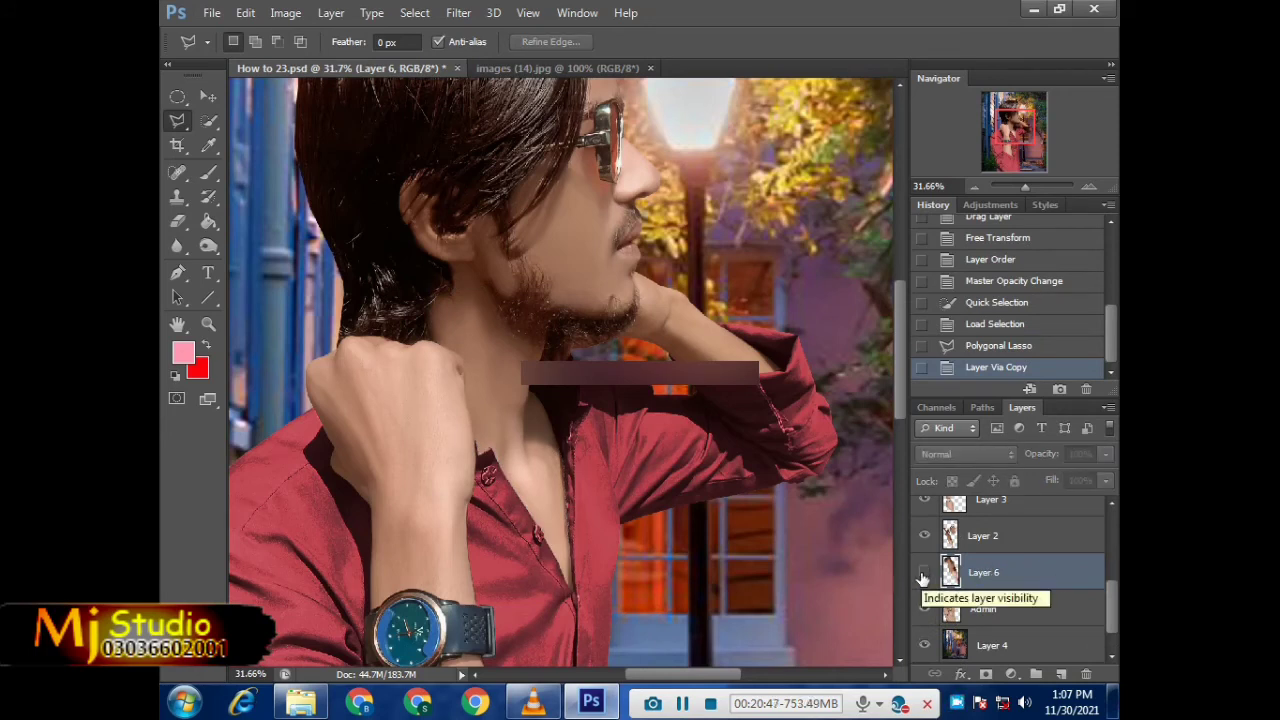
scroll(948, 565, "up", 5)
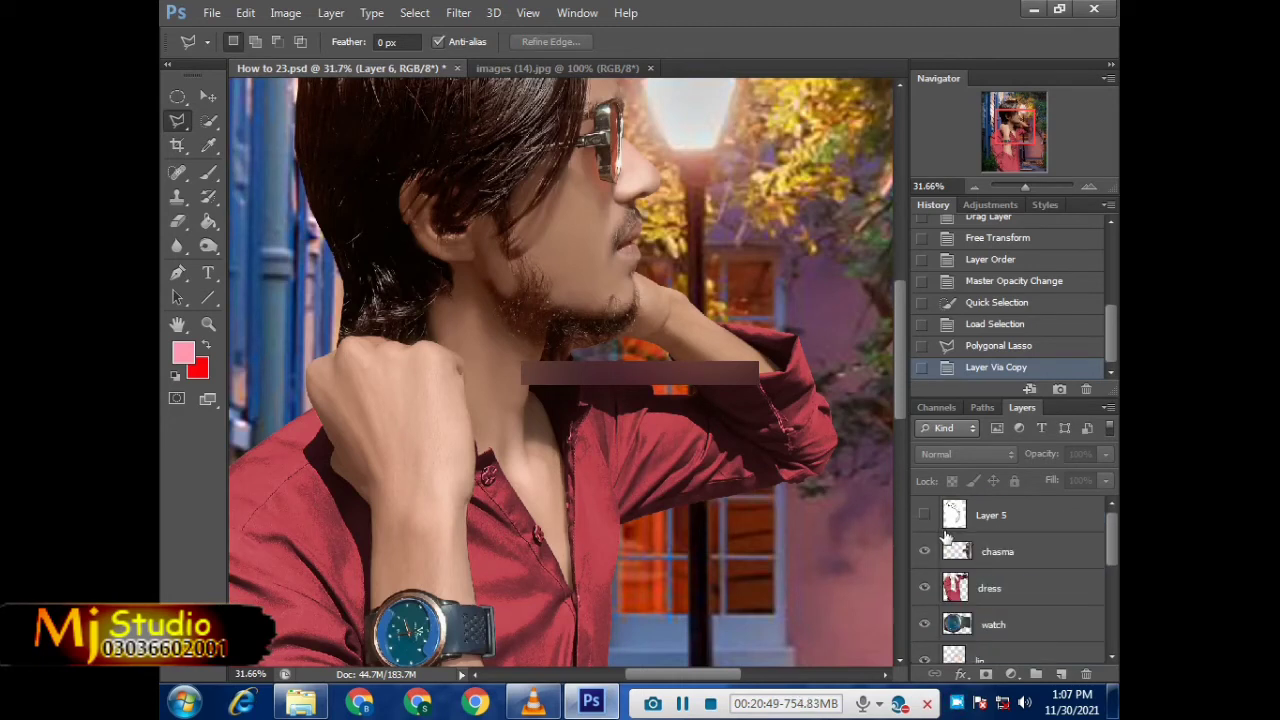
left_click(925, 515)
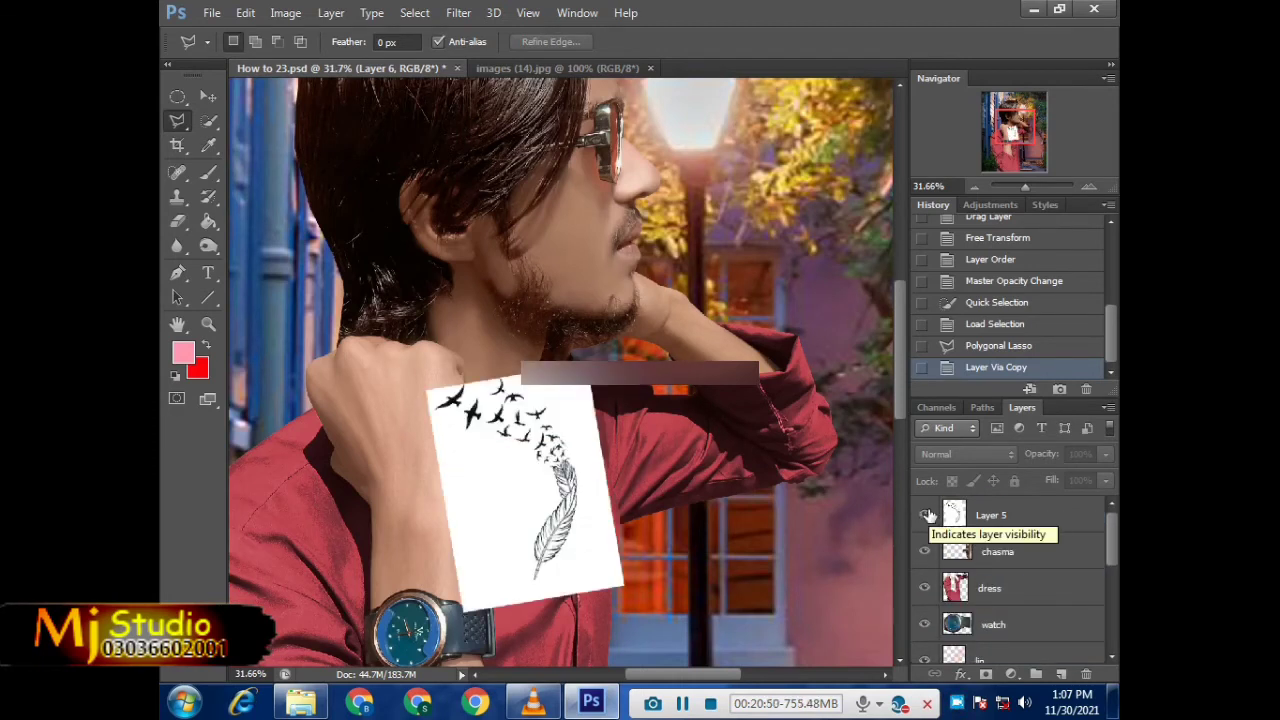
Step: Set tattoo Layer 5's blend mode to Multiply to drop its white background
left_click(208, 96)
left_click(1000, 515)
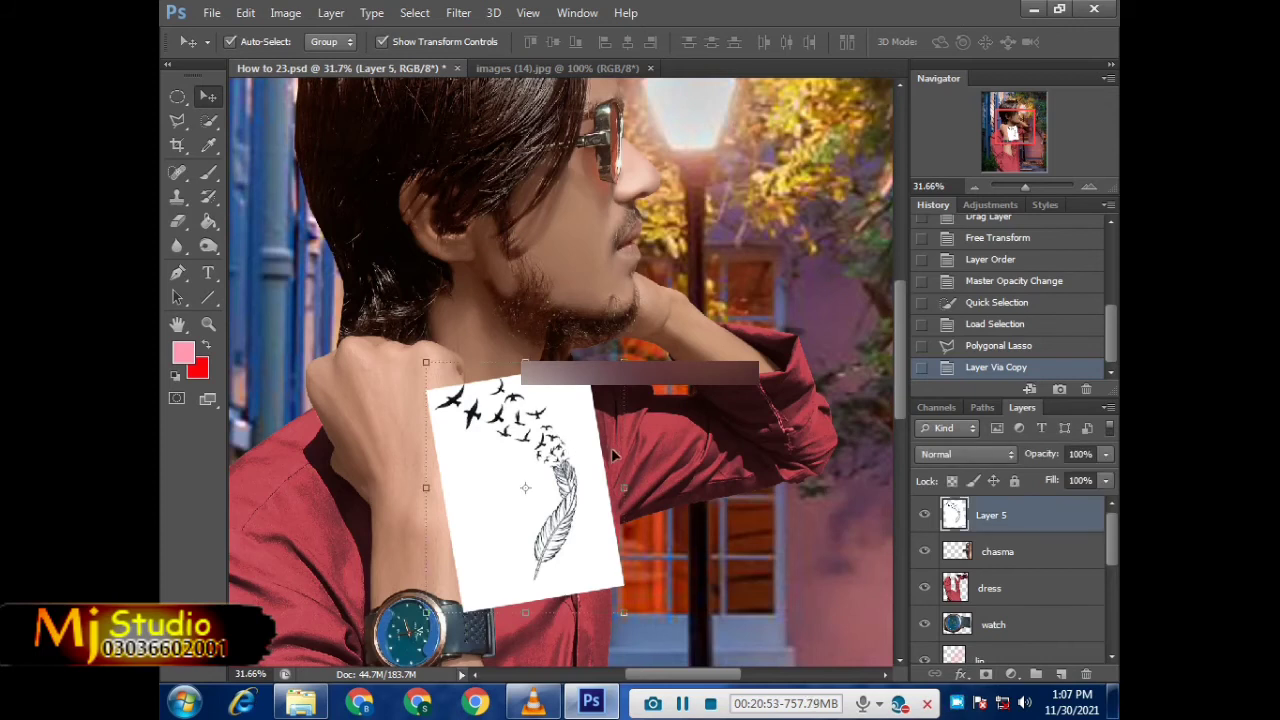
key("ctrl+t")
left_click(960, 454)
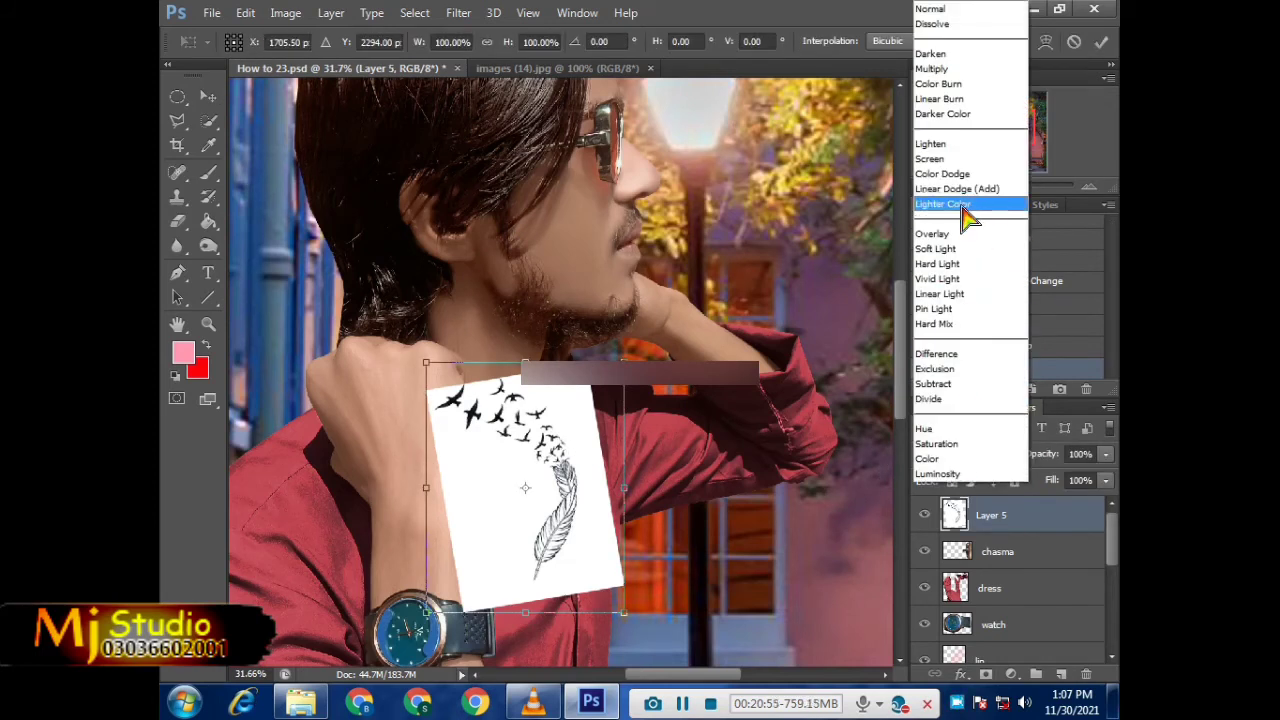
left_click(940, 69)
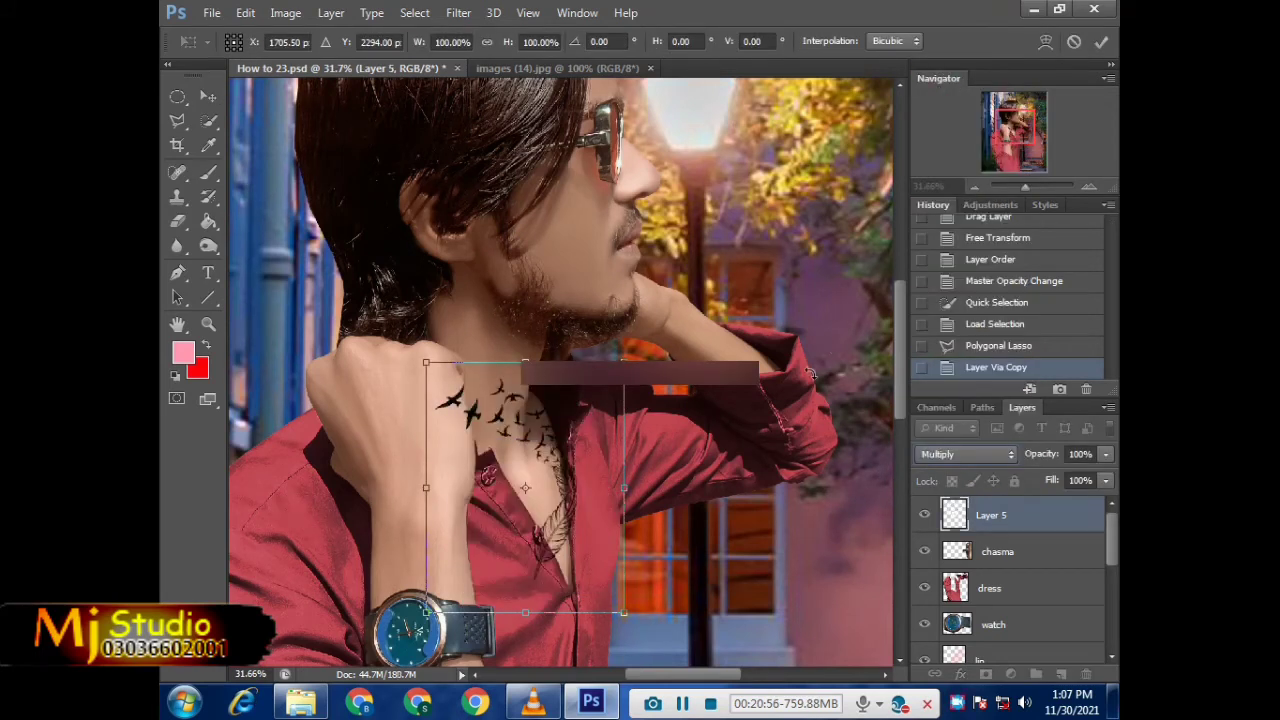
key("Return")
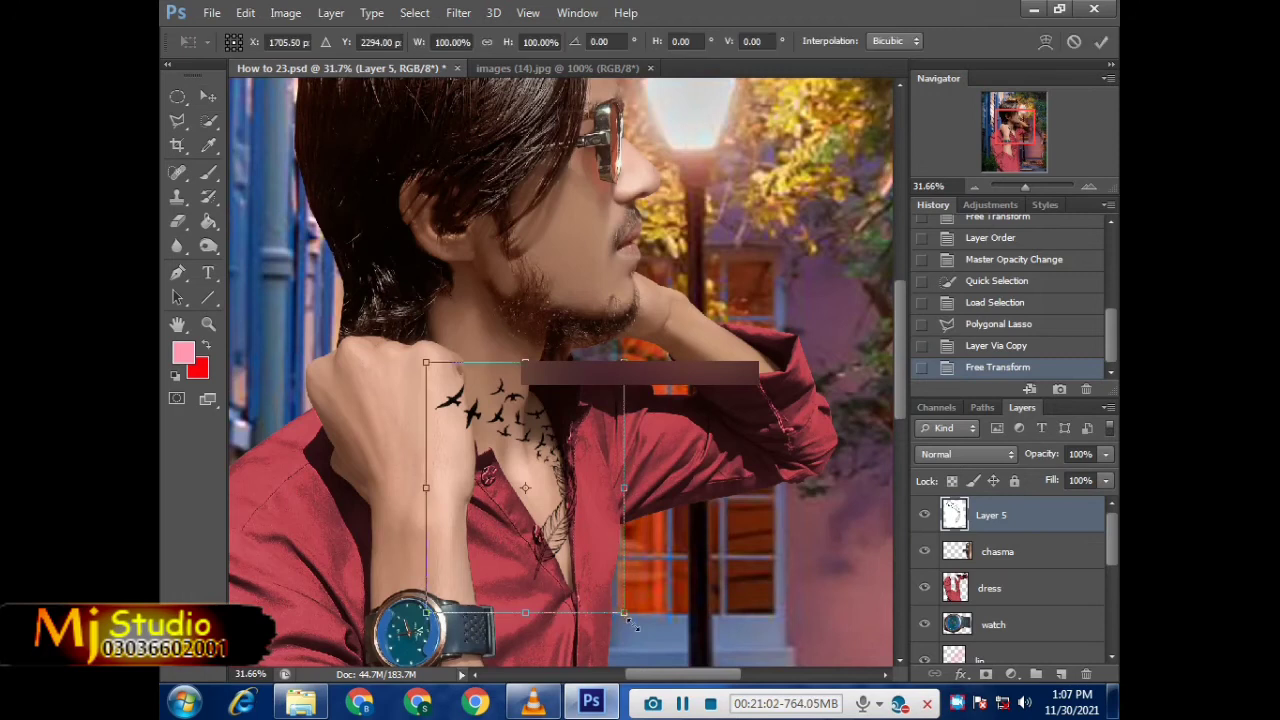
Step: Enlarge the tattoo to about 113% and shift it up-left over the neck
left_click_drag(623, 612, 637, 628)
left_click_drag(563, 553, 550, 540)
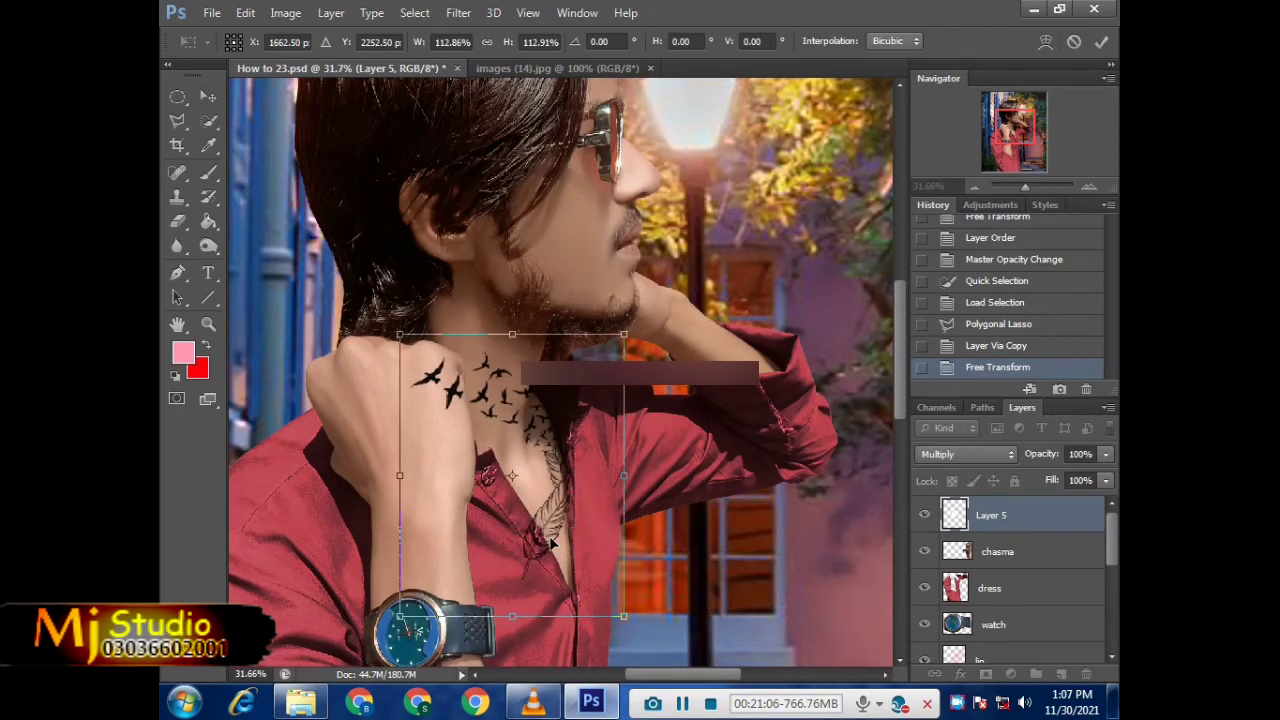
key("Return")
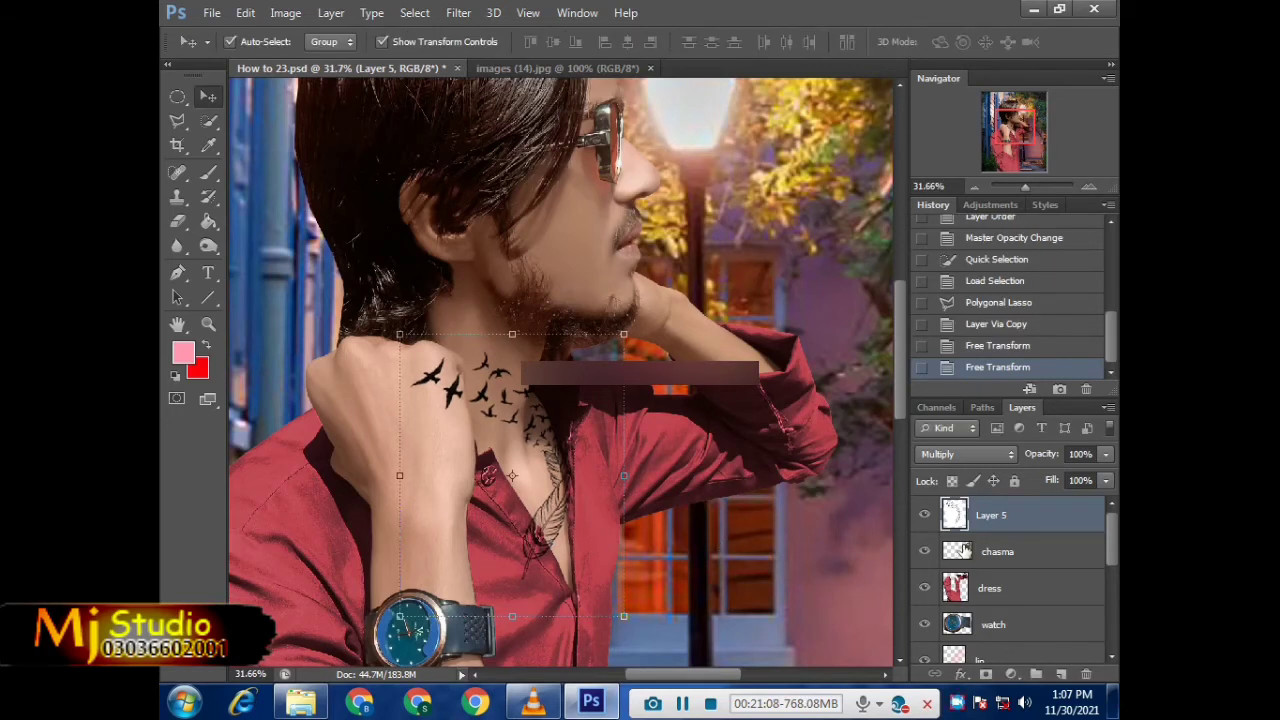
scroll(965, 551, "down", 3)
scroll(955, 555, "down", 3)
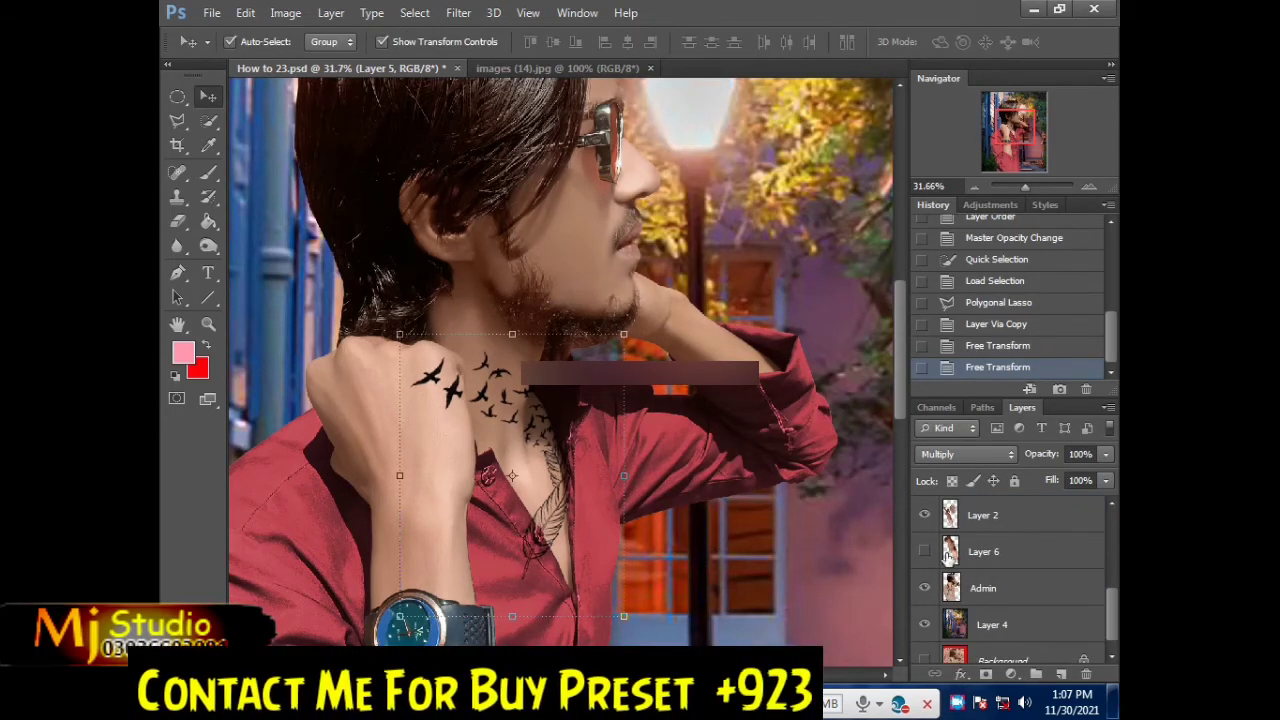
Step: Delete the tattoo everywhere outside the Layer 6 neck outline, then deselect
left_click(950, 552, "ctrl")
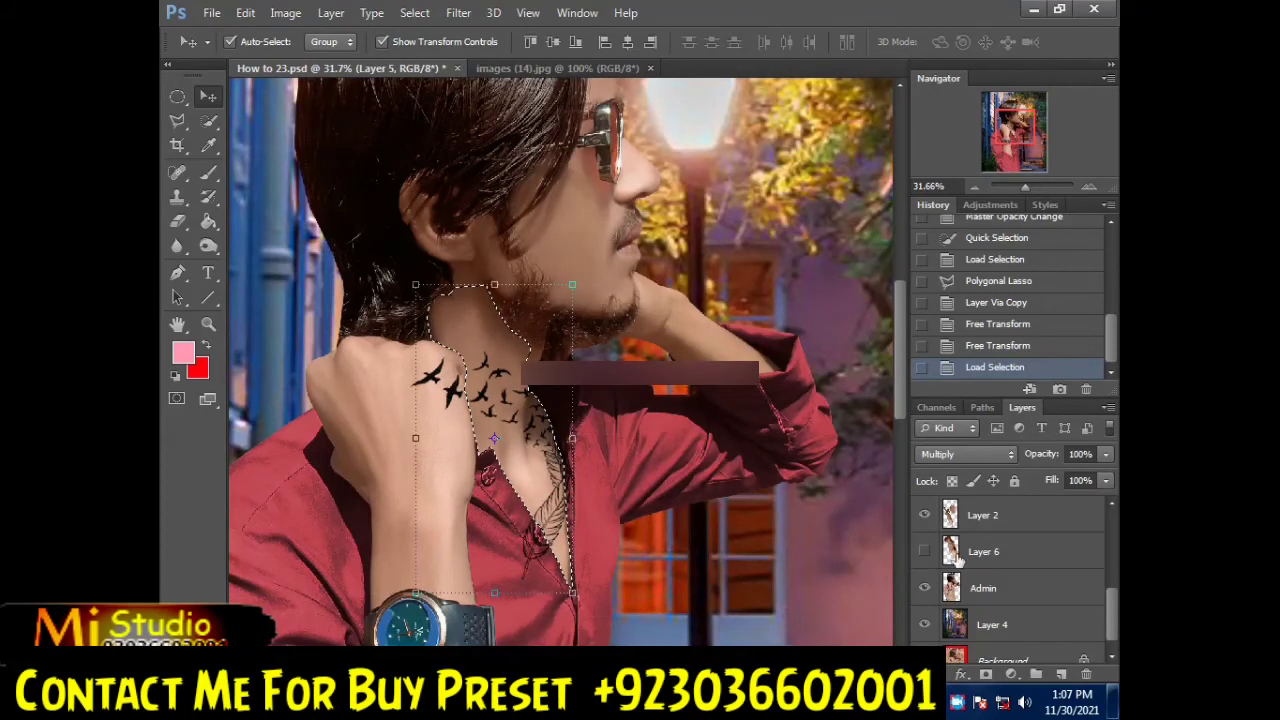
scroll(955, 556, "up", 5)
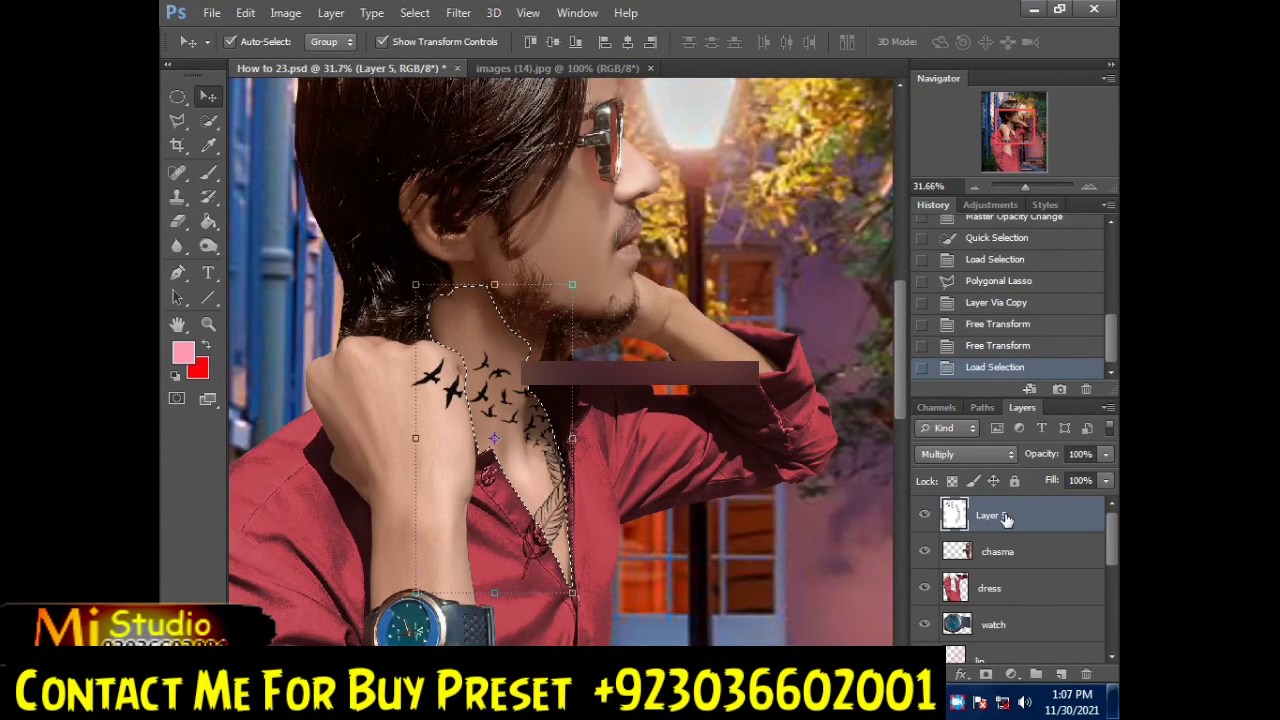
scroll(1006, 523, "down", 5)
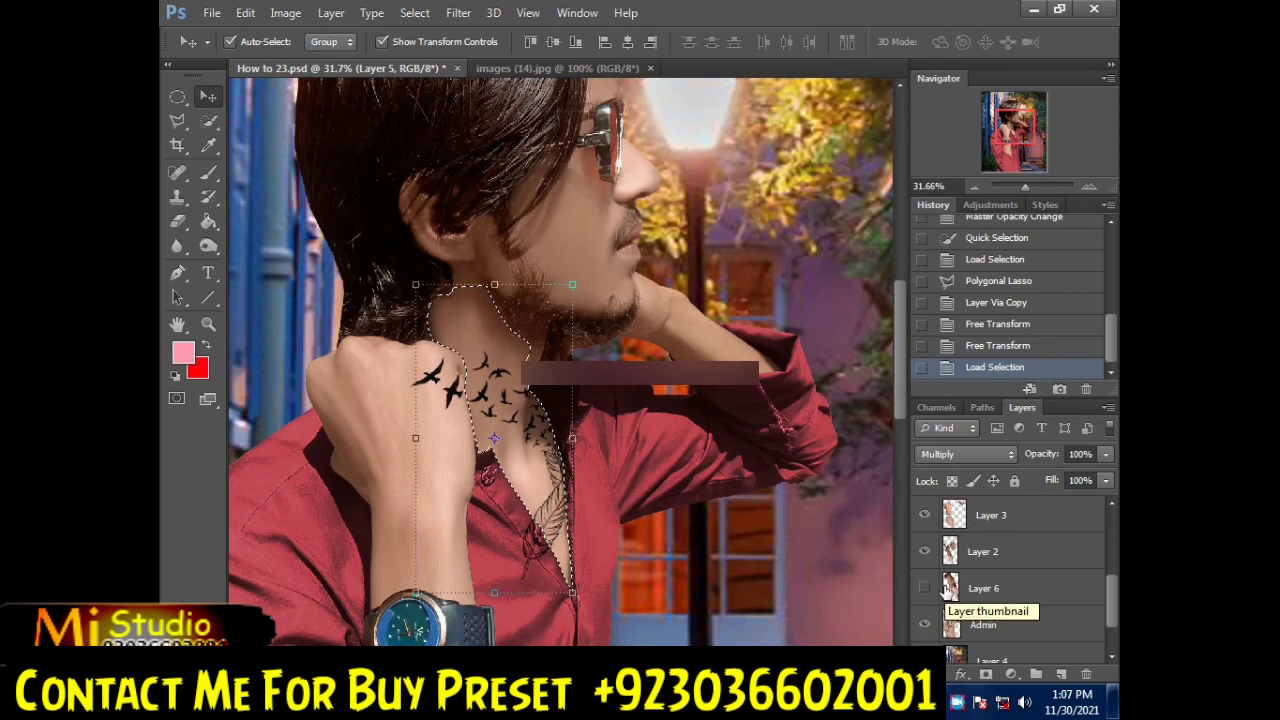
scroll(950, 590, "up", 5)
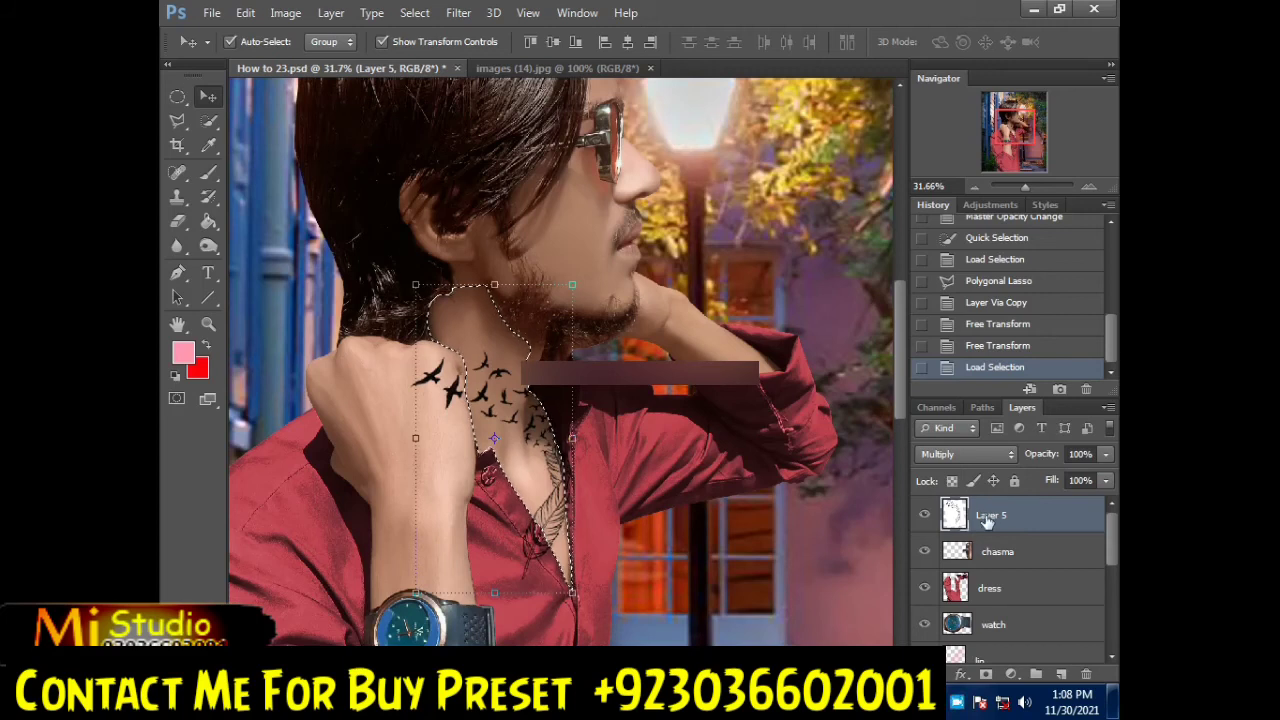
key("ctrl+shift+i")
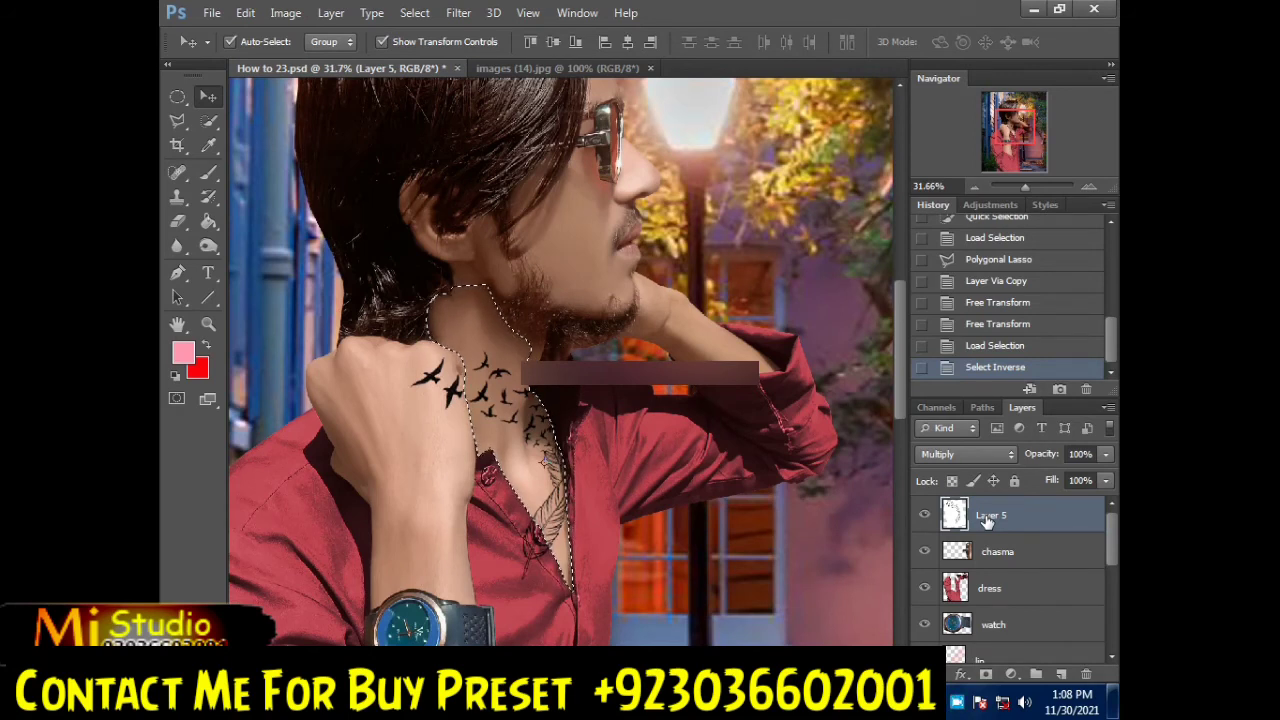
key("Delete")
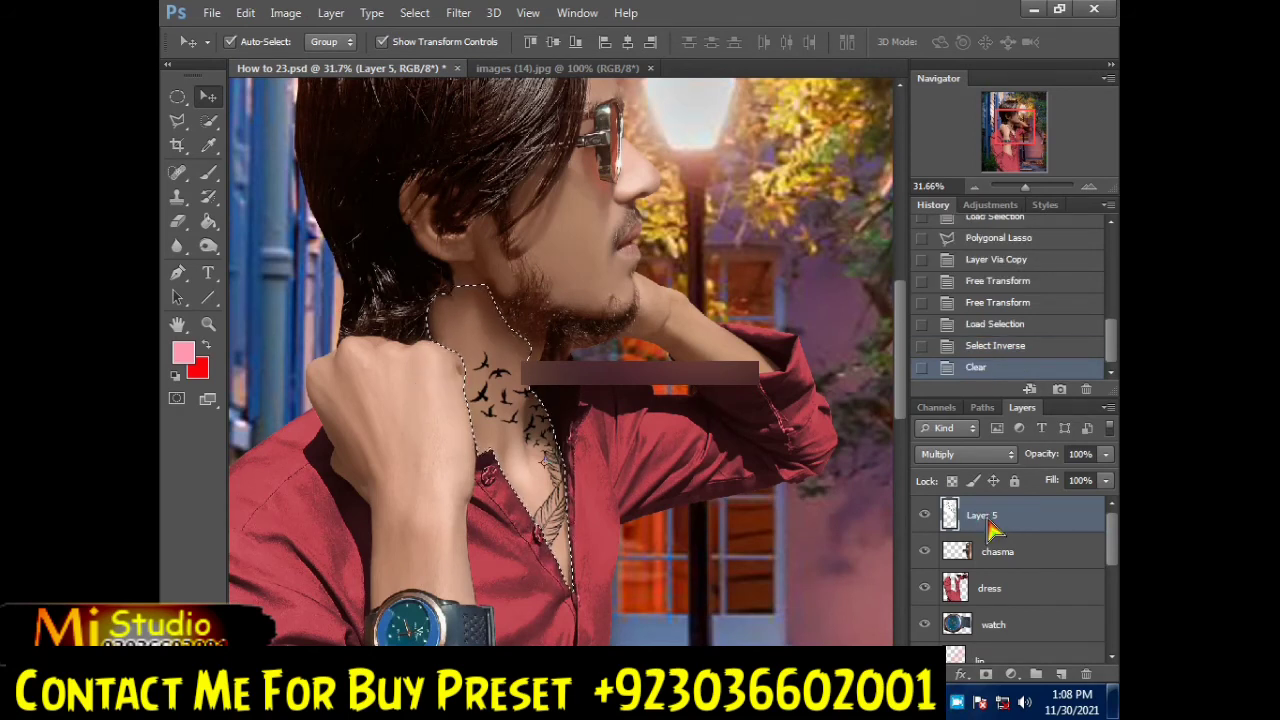
key("ctrl+d")
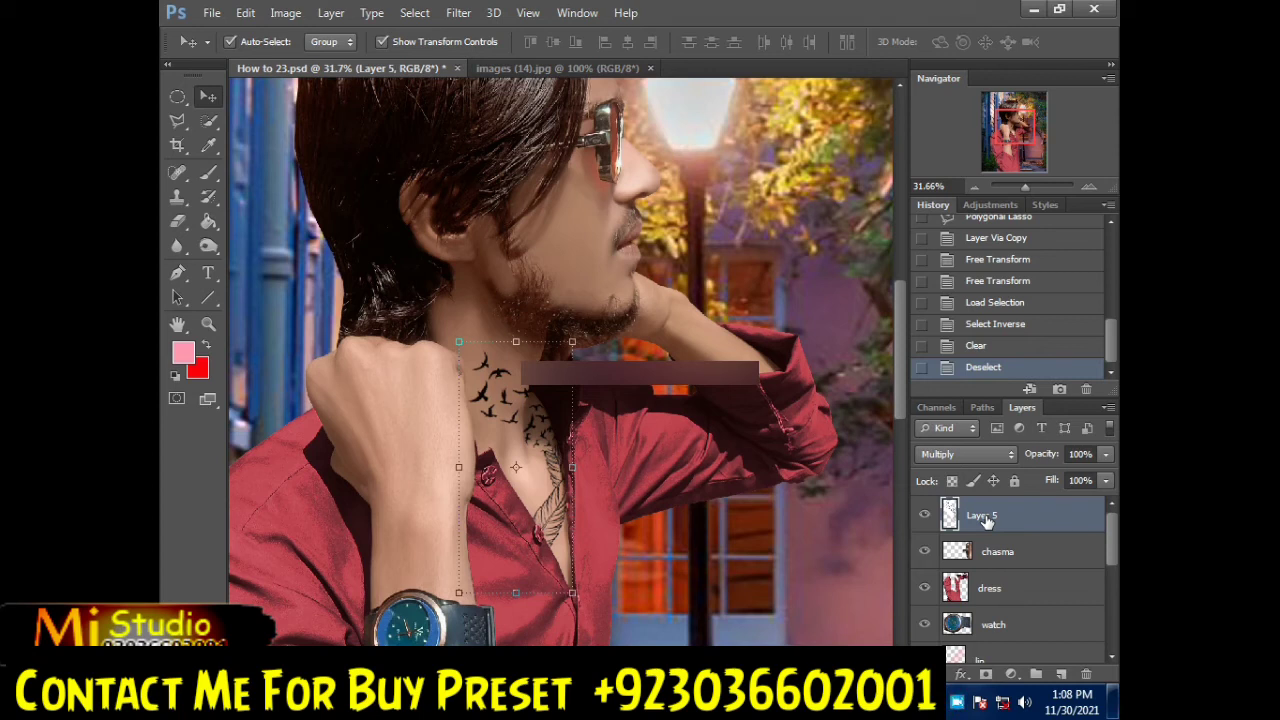
scroll(550, 388, "down", 2)
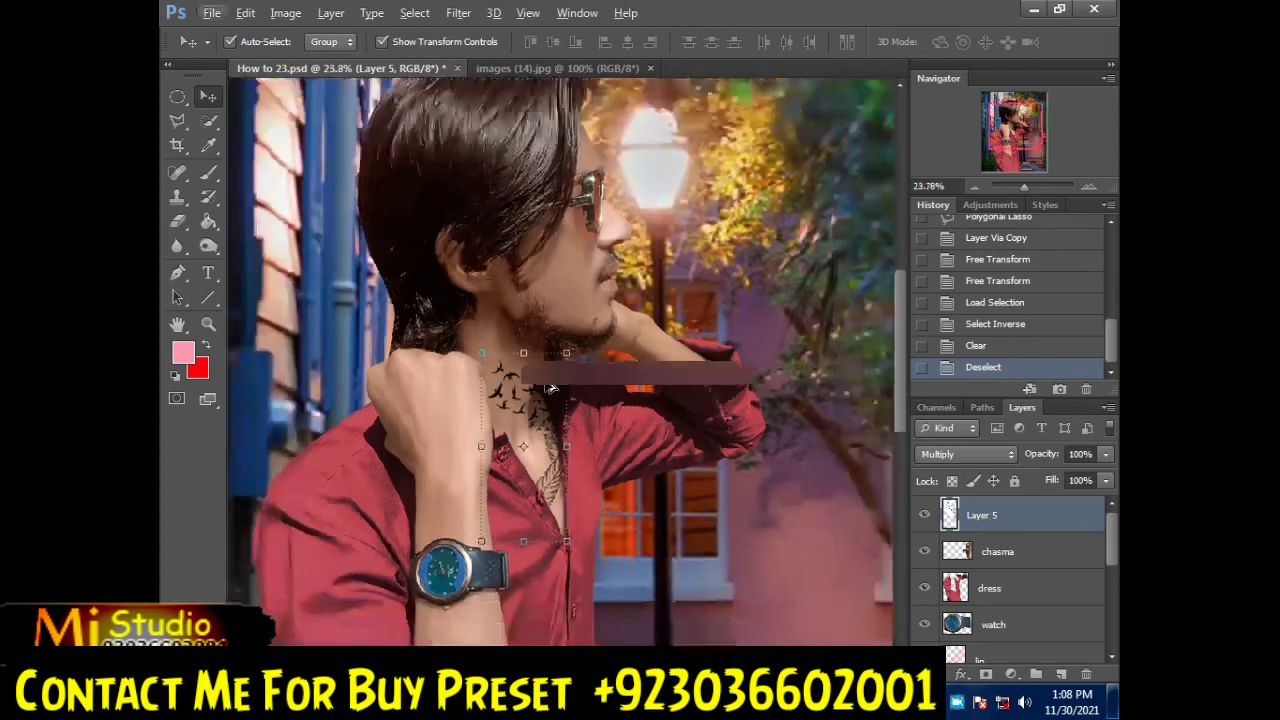
scroll(550, 388, "down", 1)
key("ctrl+t")
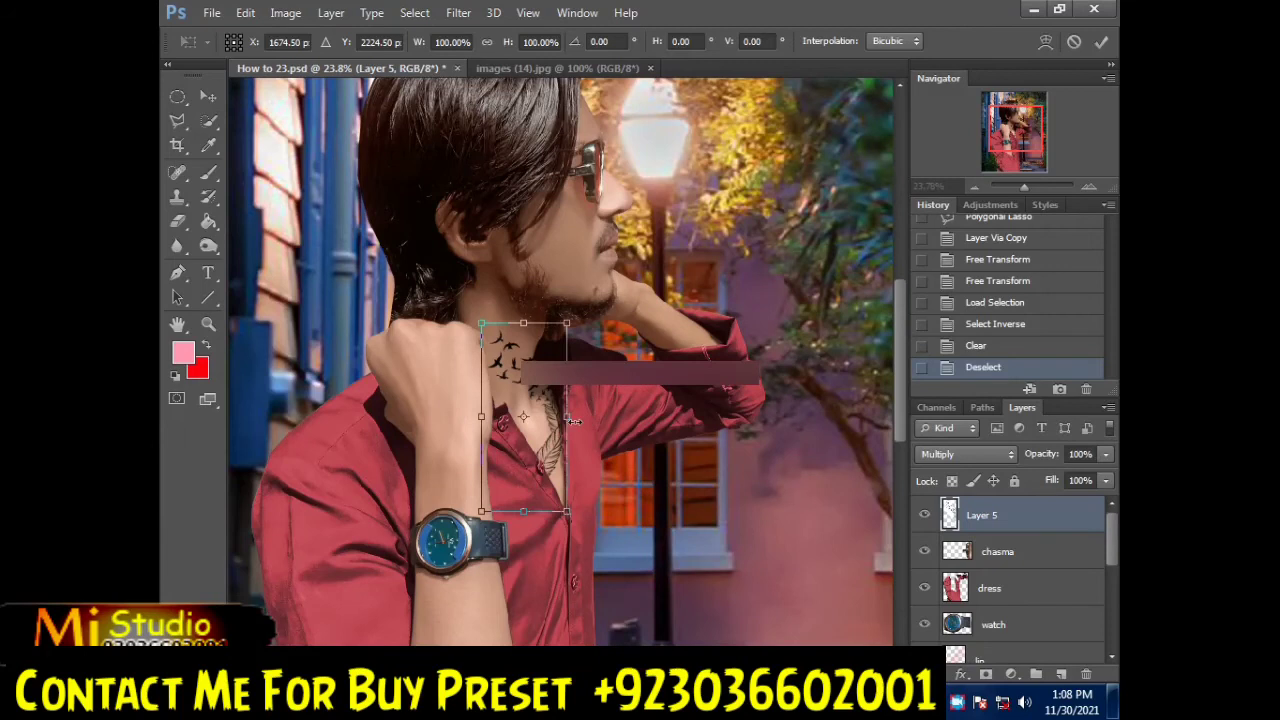
key("Escape")
scroll(526, 439, "up", 1)
scroll(526, 439, "up", 1)
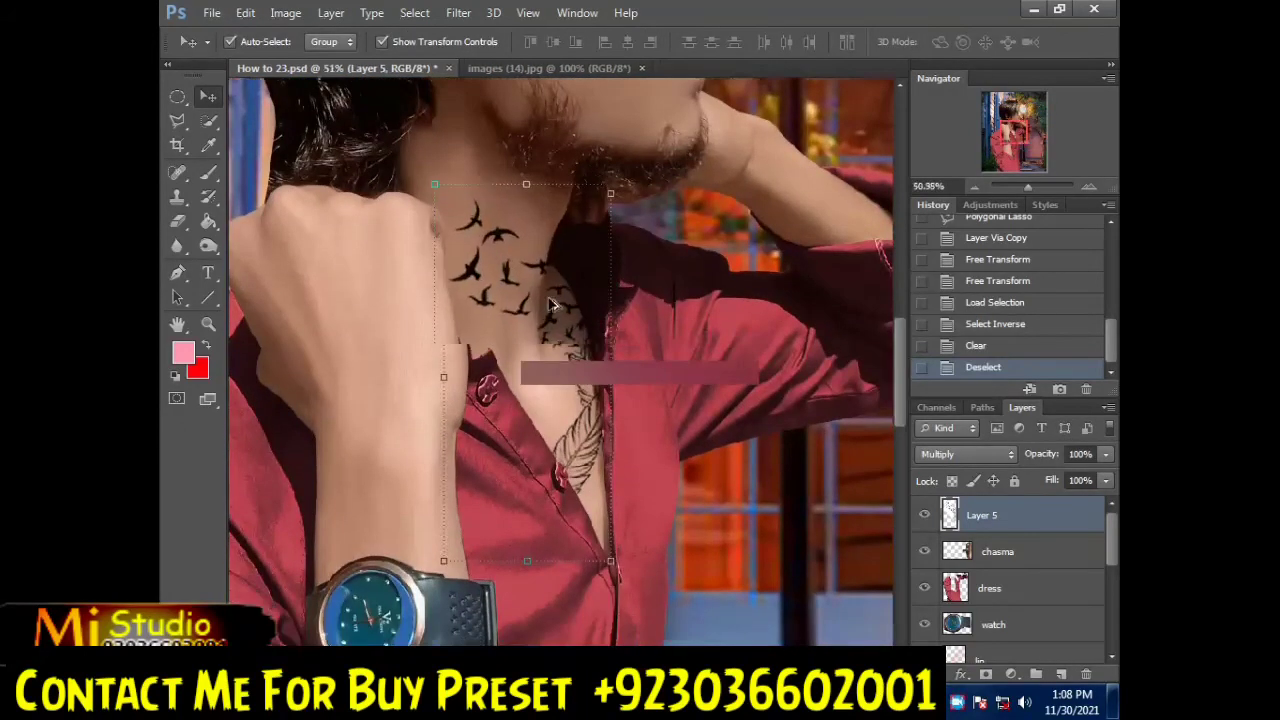
scroll(550, 305, "up", 1)
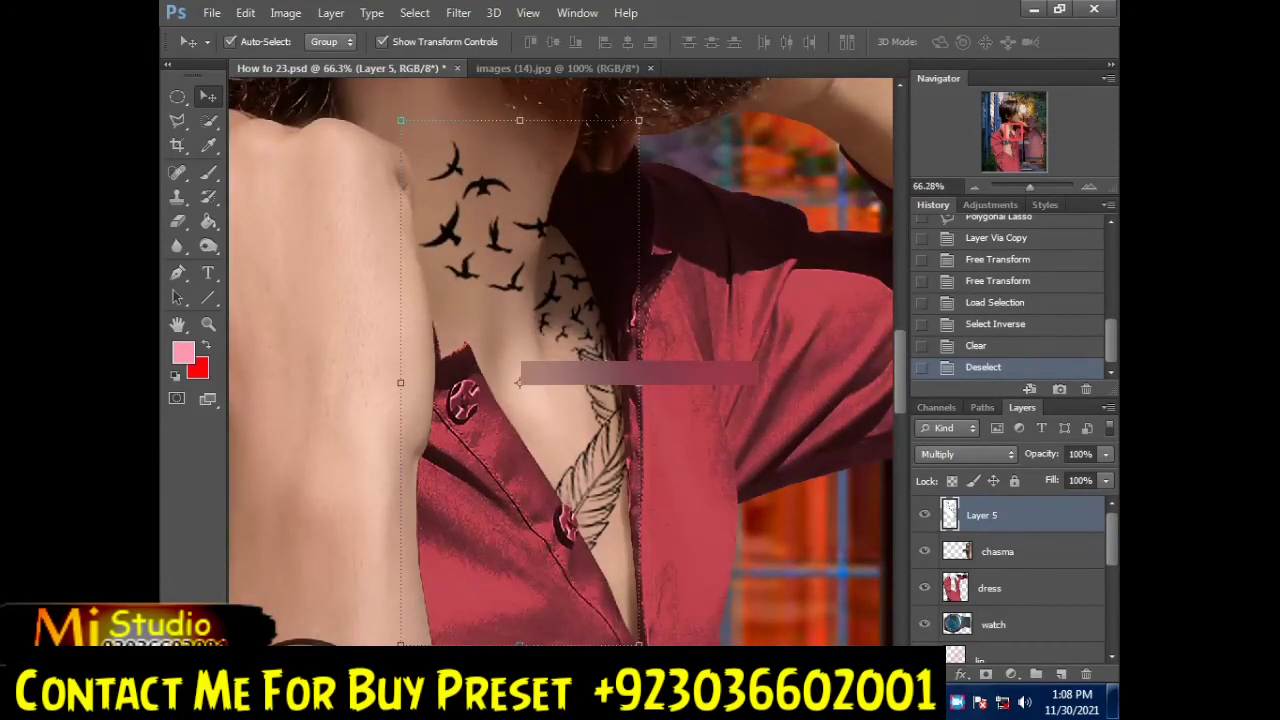
Step: Warp the tattoo along the neck with Liquify
key("ctrl+shift+x")
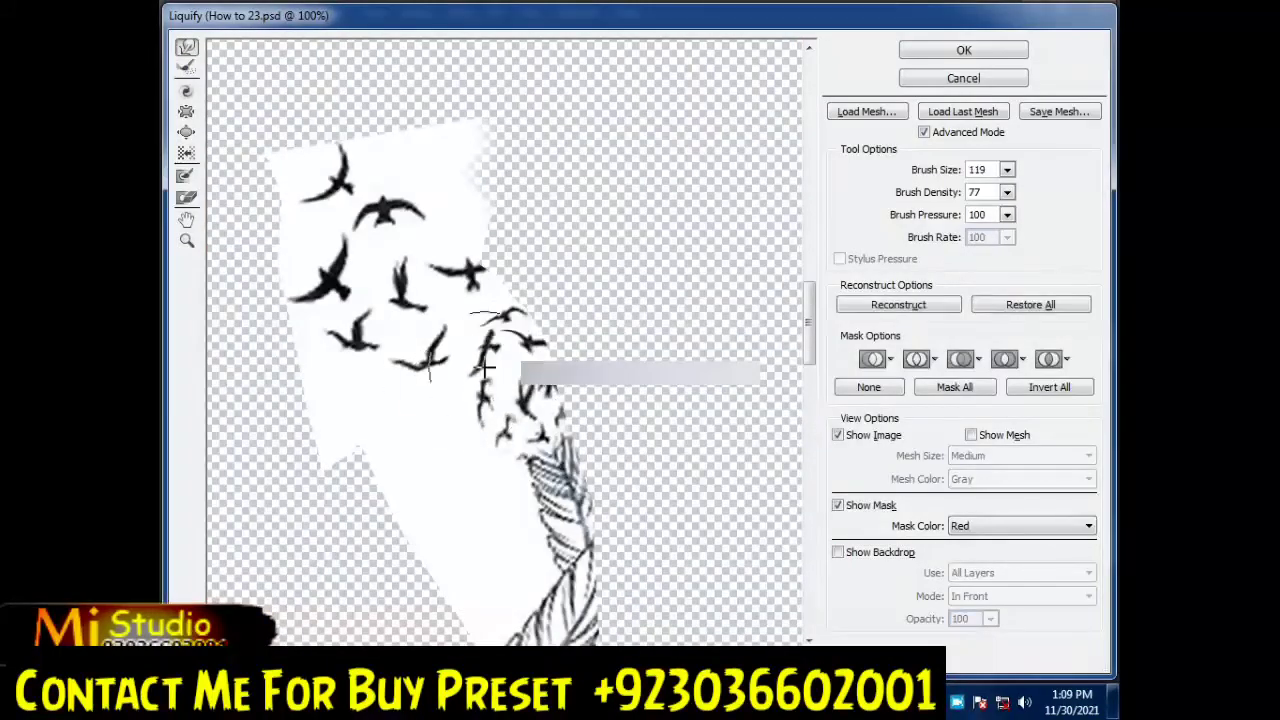
left_click(838, 552)
key("Return")
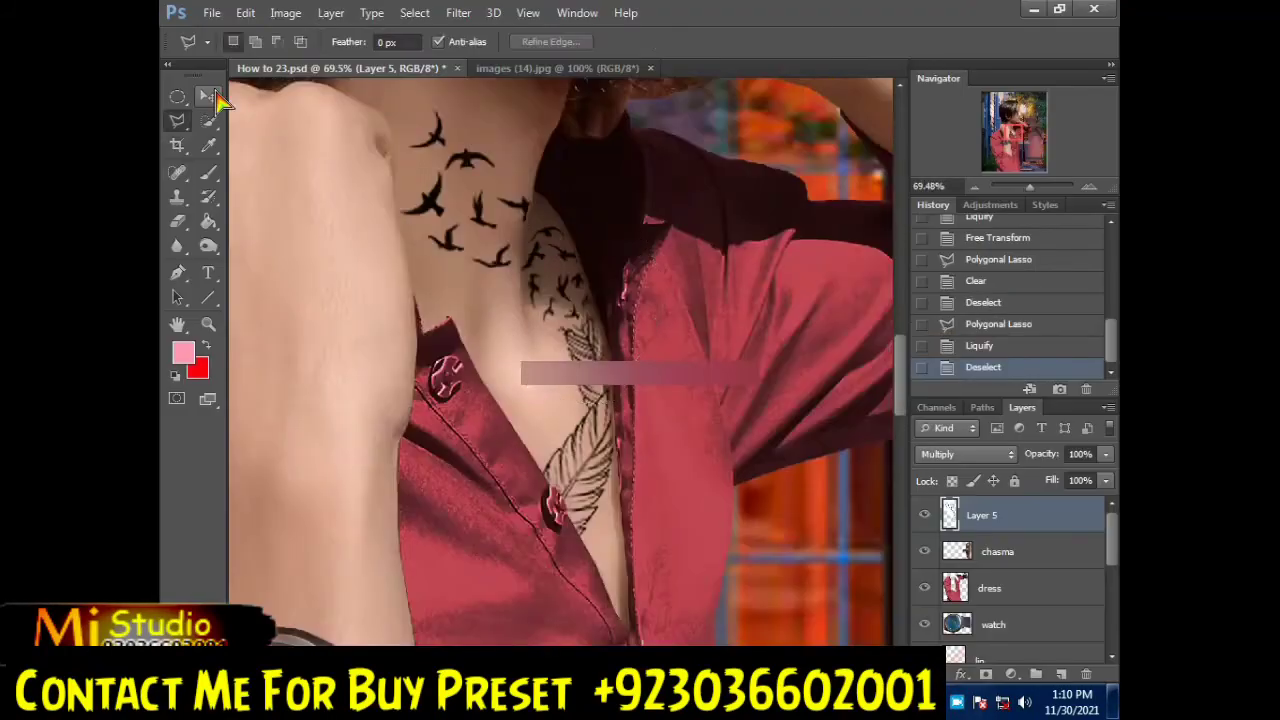
Step: Set the tattoo Layer 5 opacity to 85% and save the composite
left_click(207, 96)
left_click_drag(1105, 454, 1072, 487)
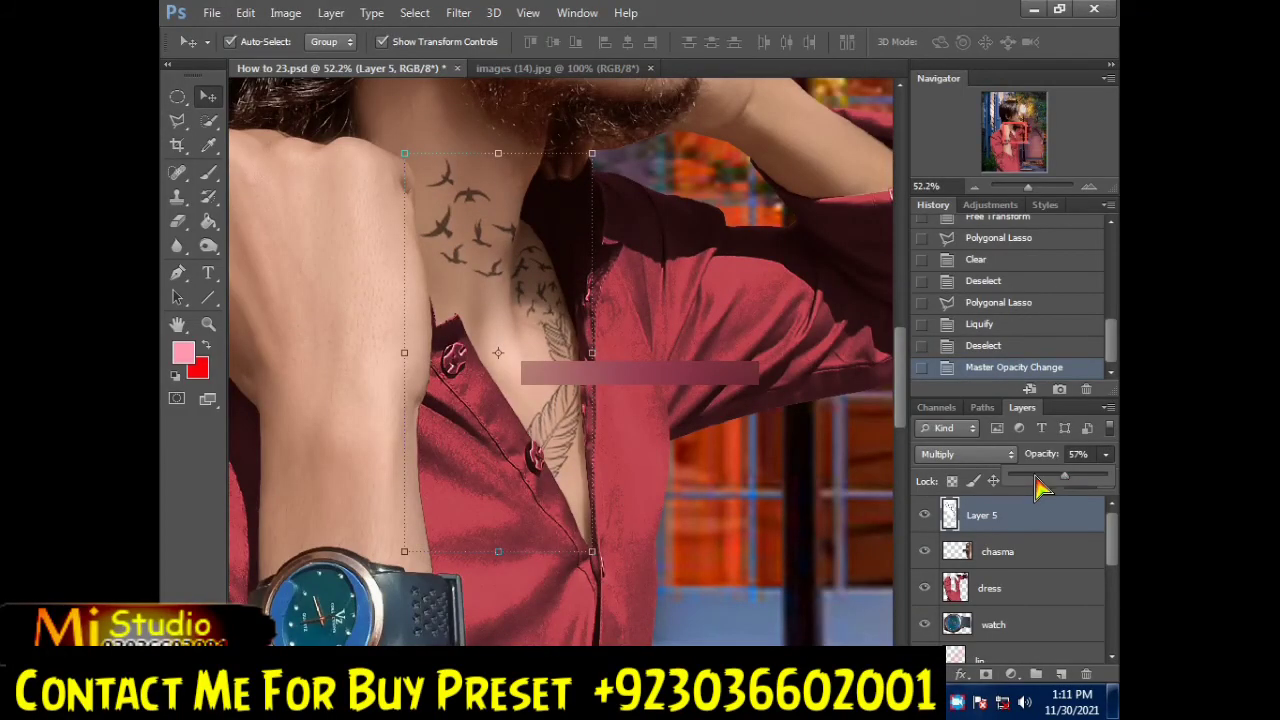
left_click(757, 358)
scroll(612, 328, "down", 3, "alt")
scroll(612, 328, "down", 2, "alt")
scroll(612, 328, "down", 1, "alt")
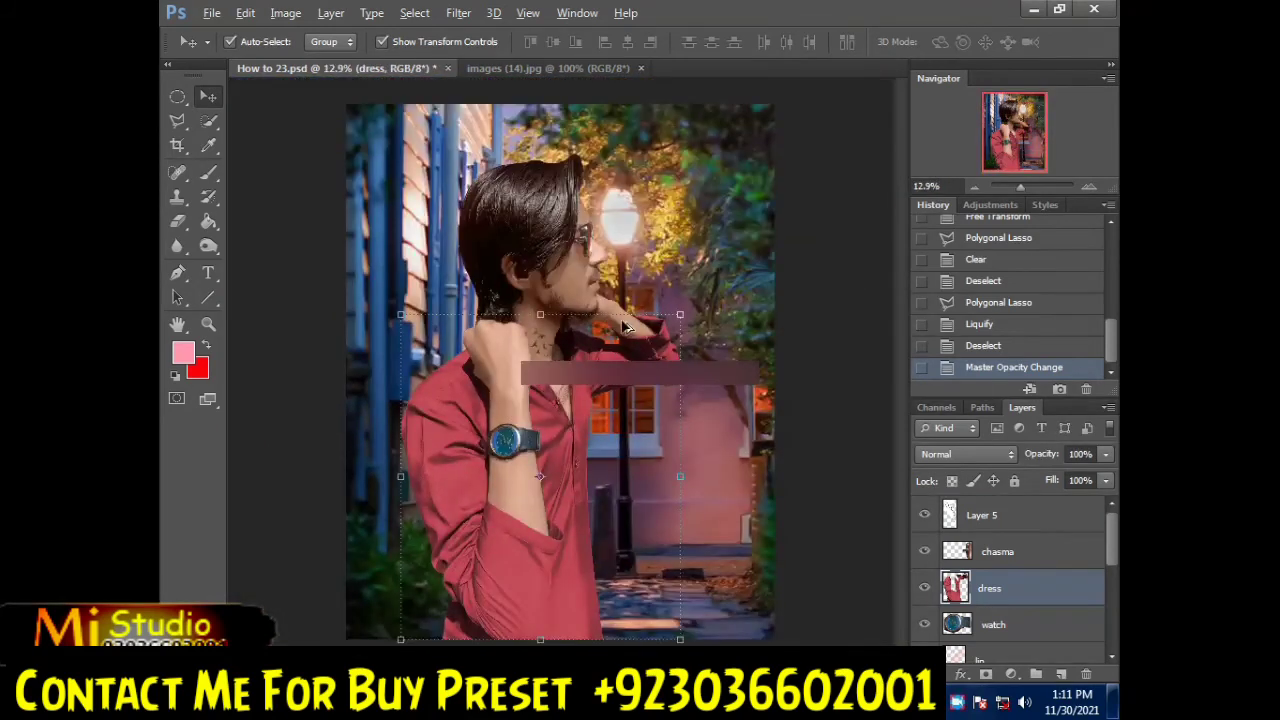
left_click(680, 258)
left_click(545, 350)
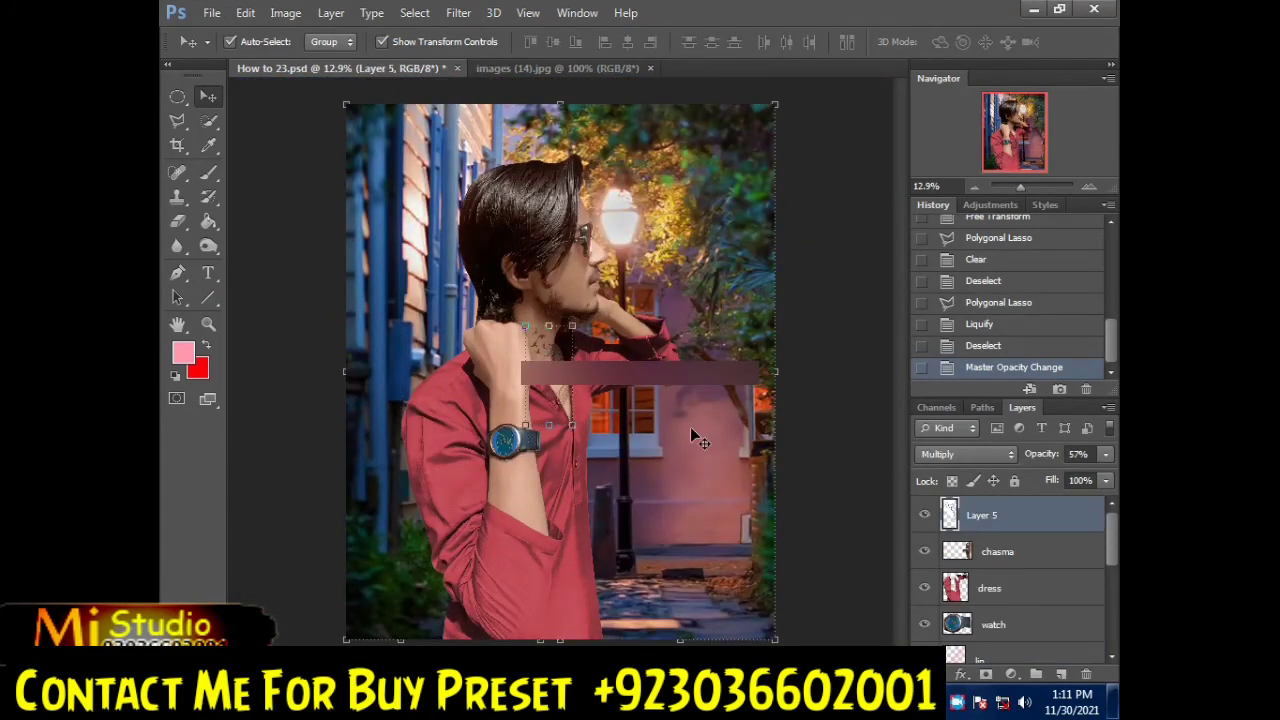
left_click(1106, 454)
left_click_drag(1069, 476, 1097, 478)
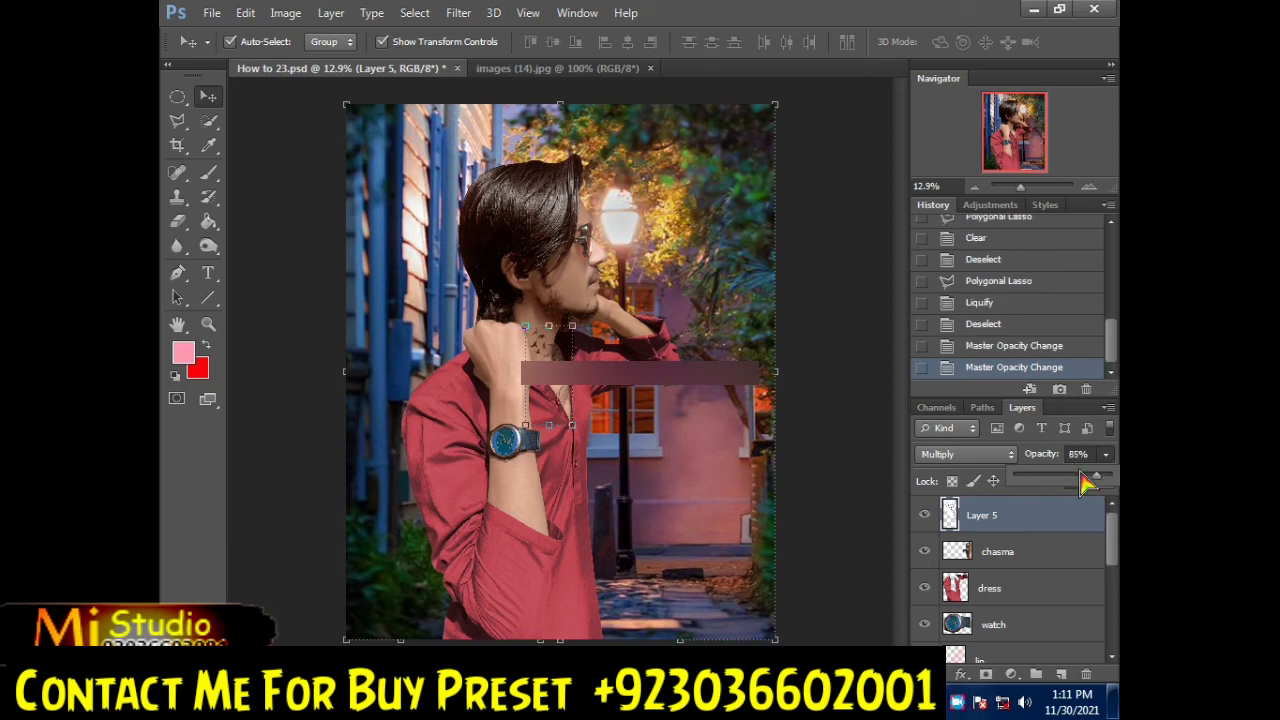
scroll(640, 360, "down", 2)
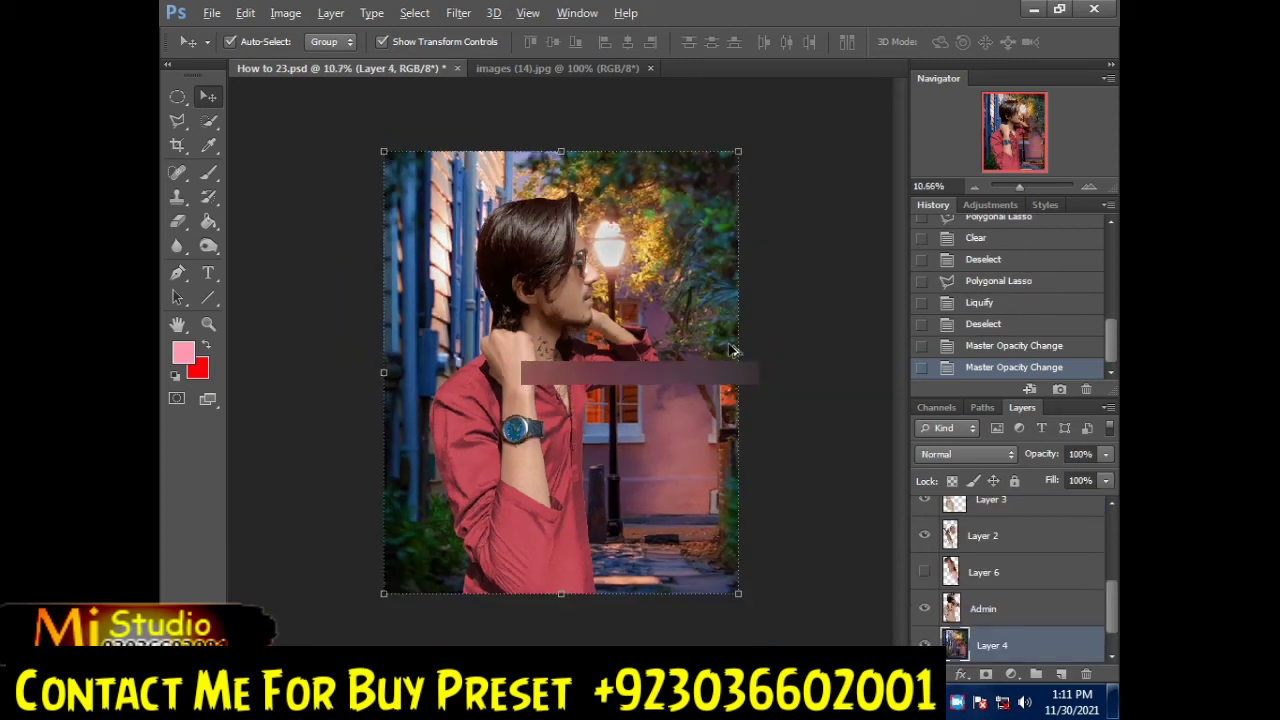
scroll(620, 393, "up", 1)
scroll(620, 393, "up", 1)
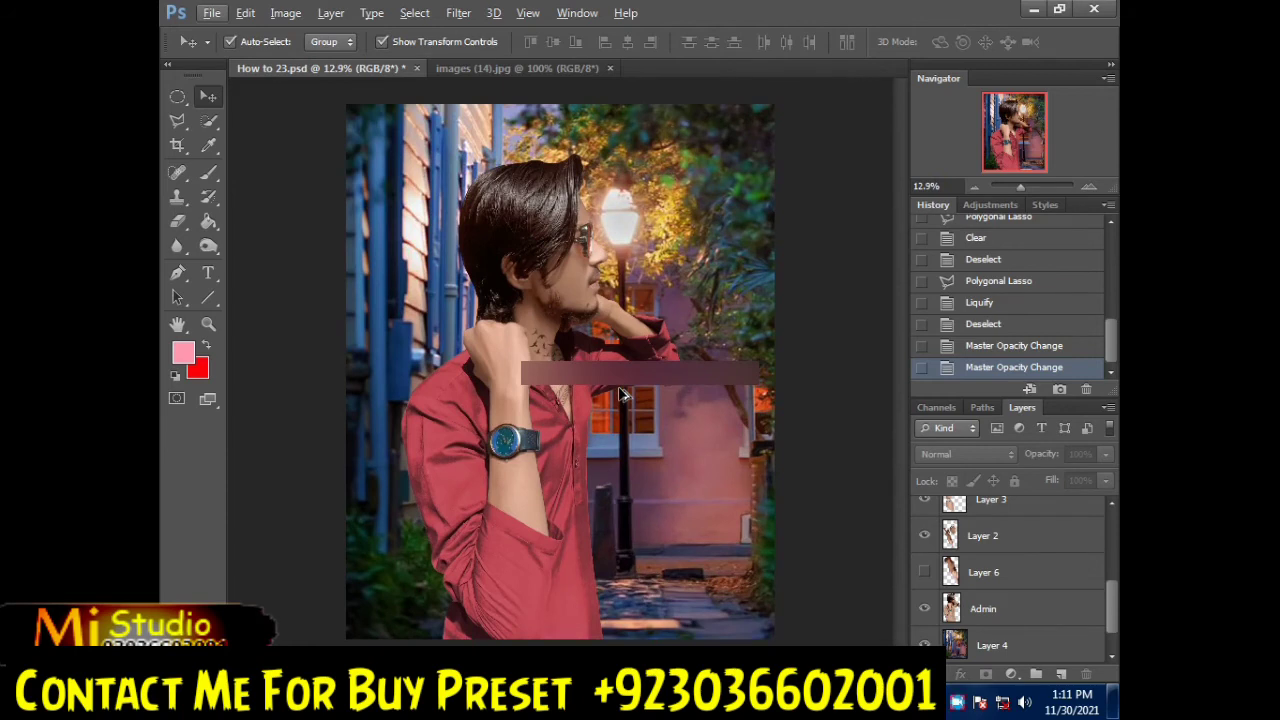
key("ctrl+s")
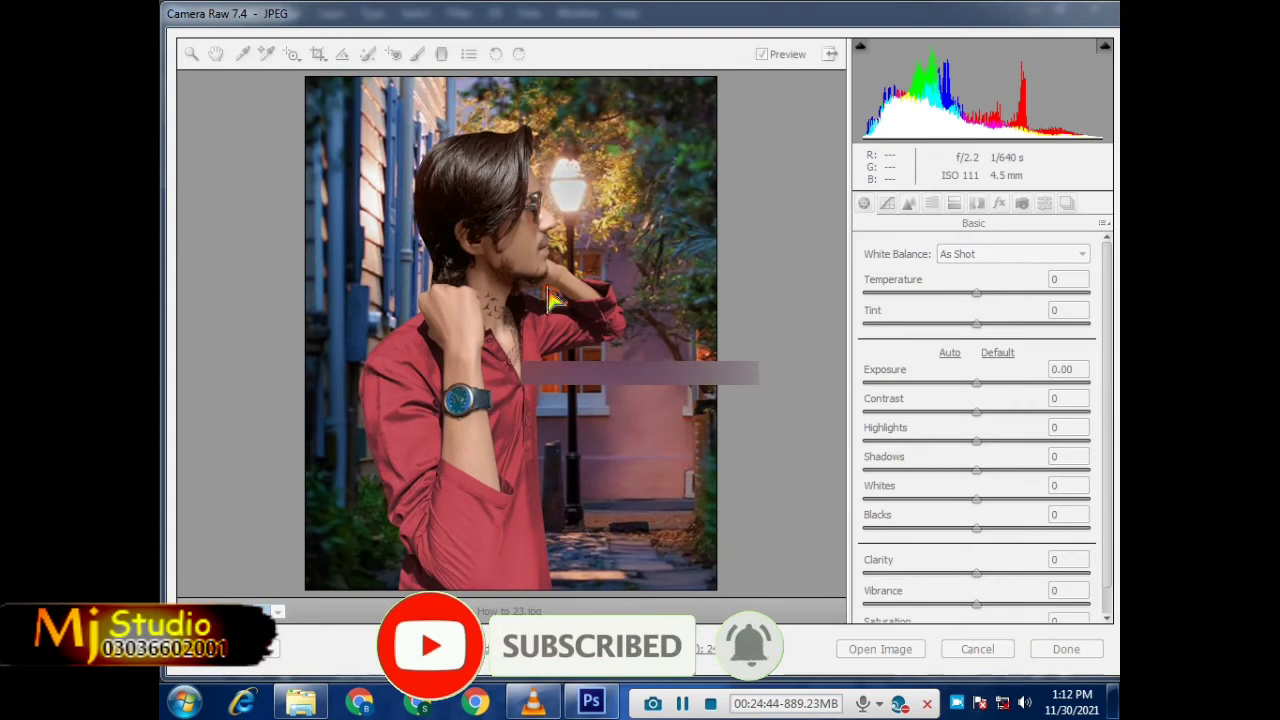
Step: Fit the preview and set Highlights -25, Shadows +19, Whites +8, Blacks -10, with added Clarity
right_click(512, 250)
left_click(586, 356)
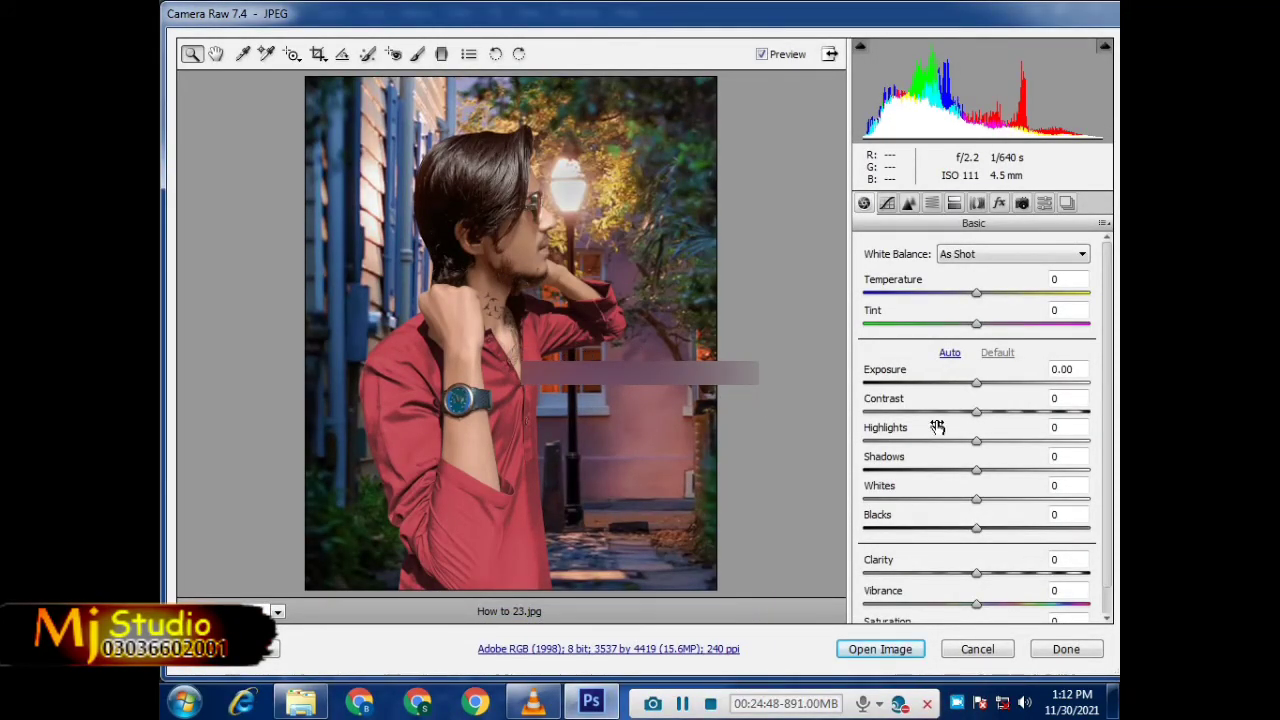
left_click_drag(971, 449, 963, 451)
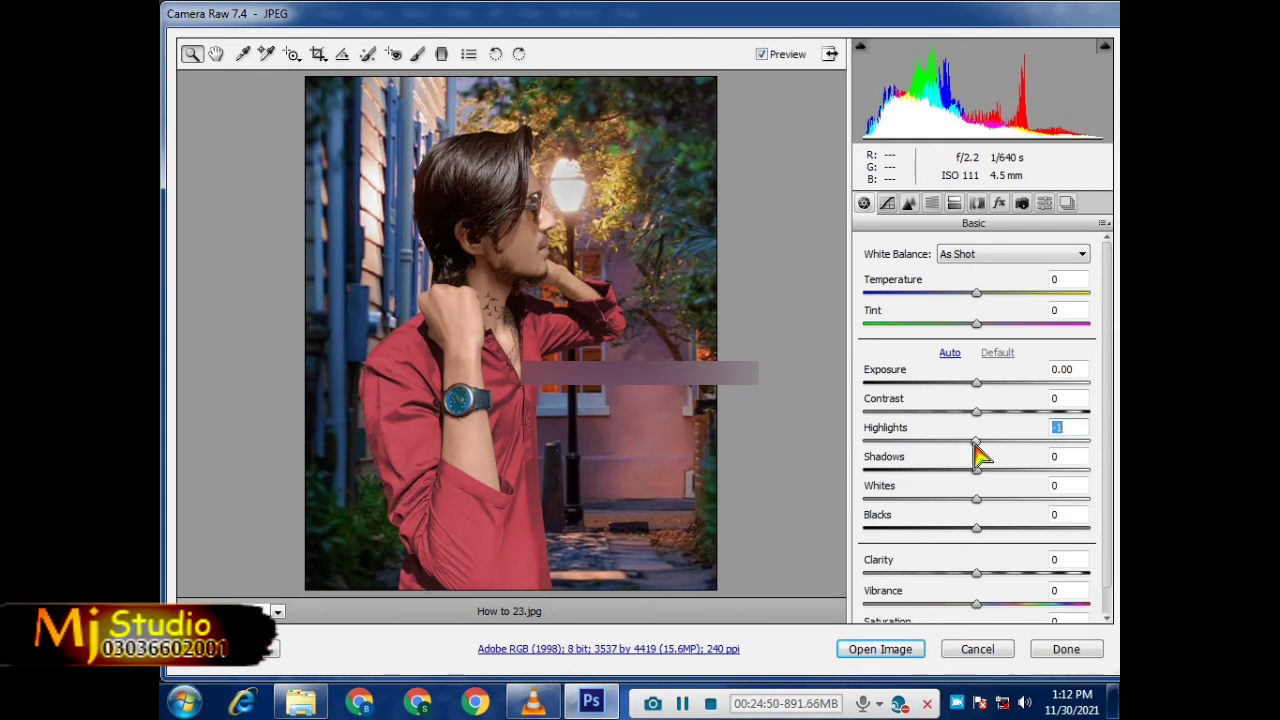
key("Down")
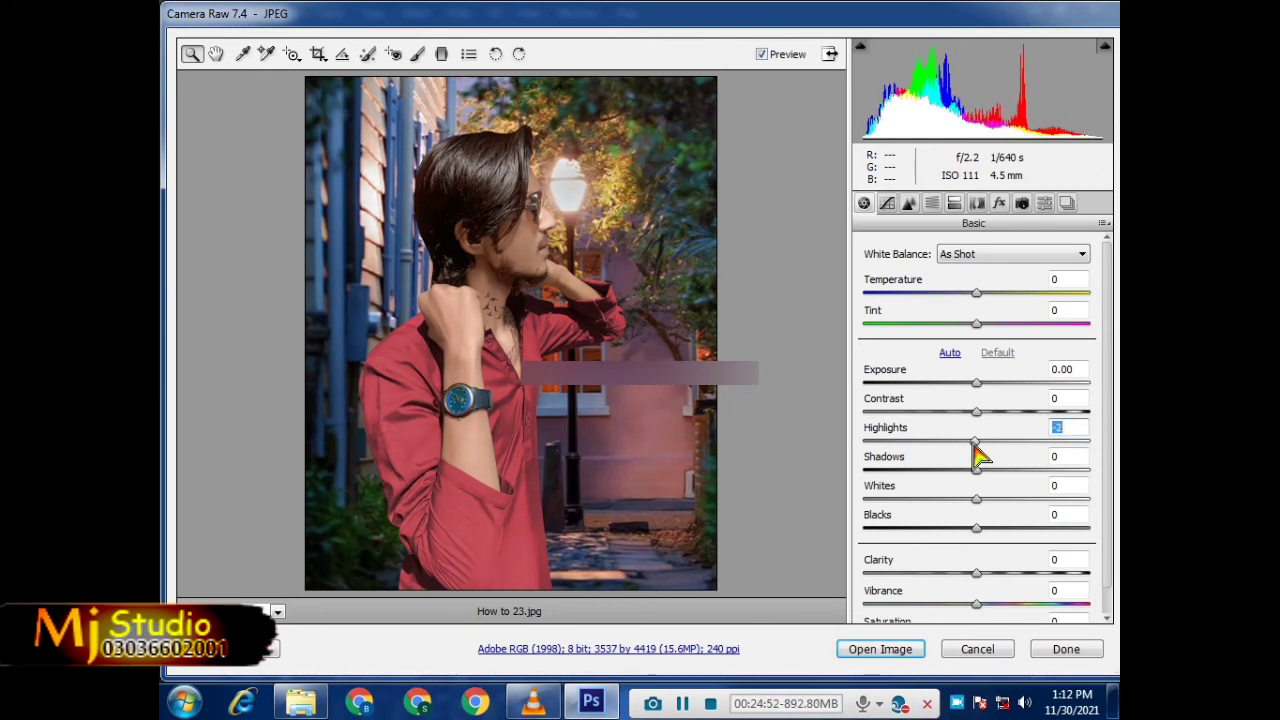
left_click_drag(988, 470, 951, 446)
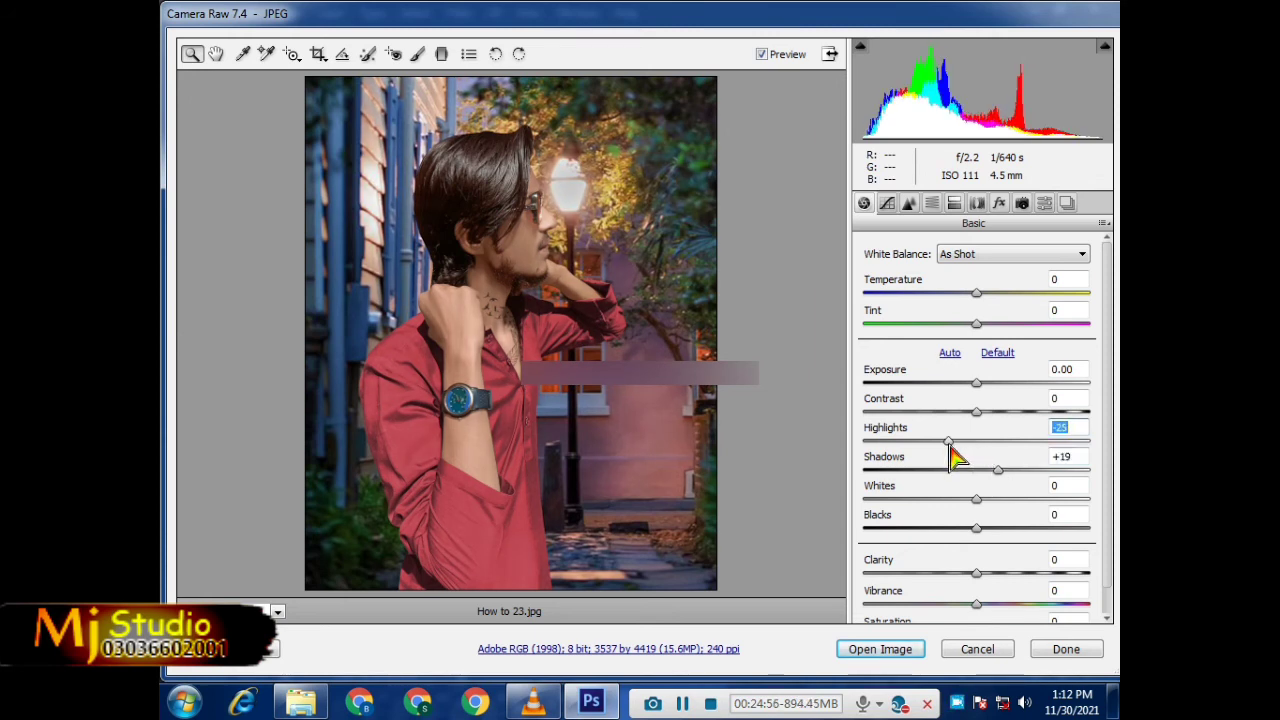
mouse_move(978, 529)
left_mouse_down()
mouse_move(954, 531)
mouse_move(968, 538)
mouse_move(1001, 505)
mouse_move(1010, 513)
mouse_move(991, 513)
left_mouse_up()
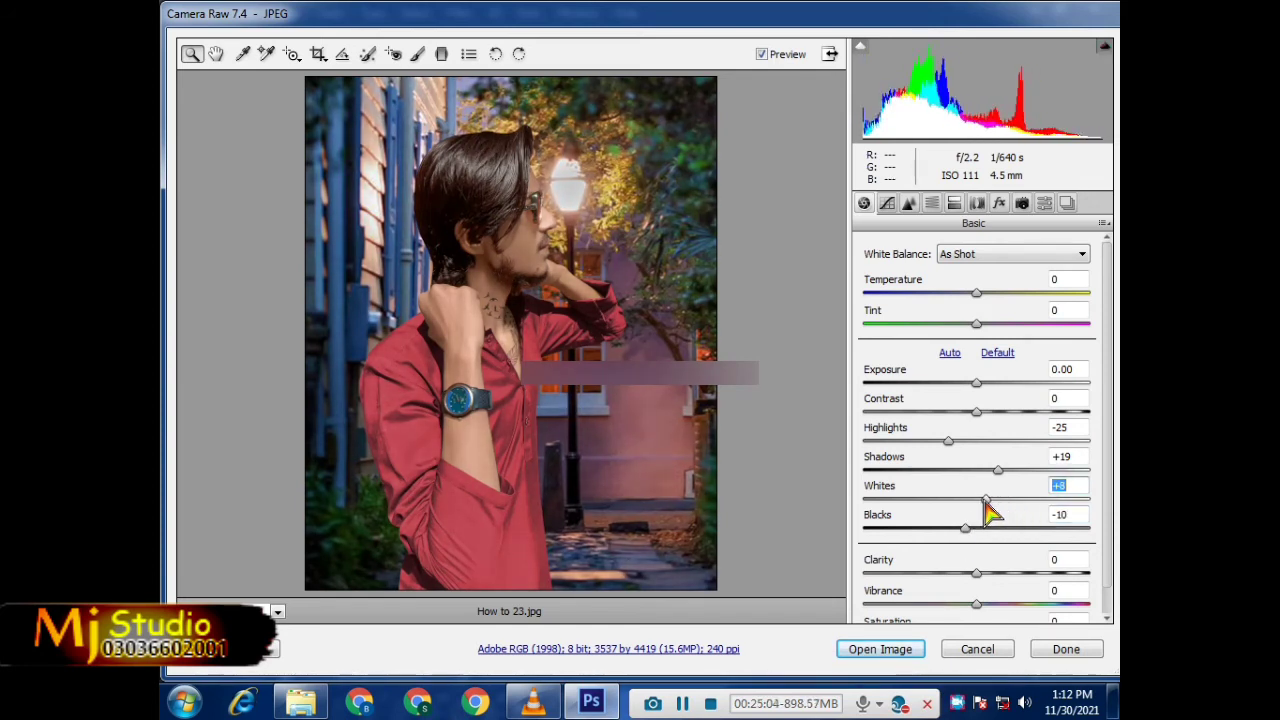
left_click_drag(980, 573, 1010, 578)
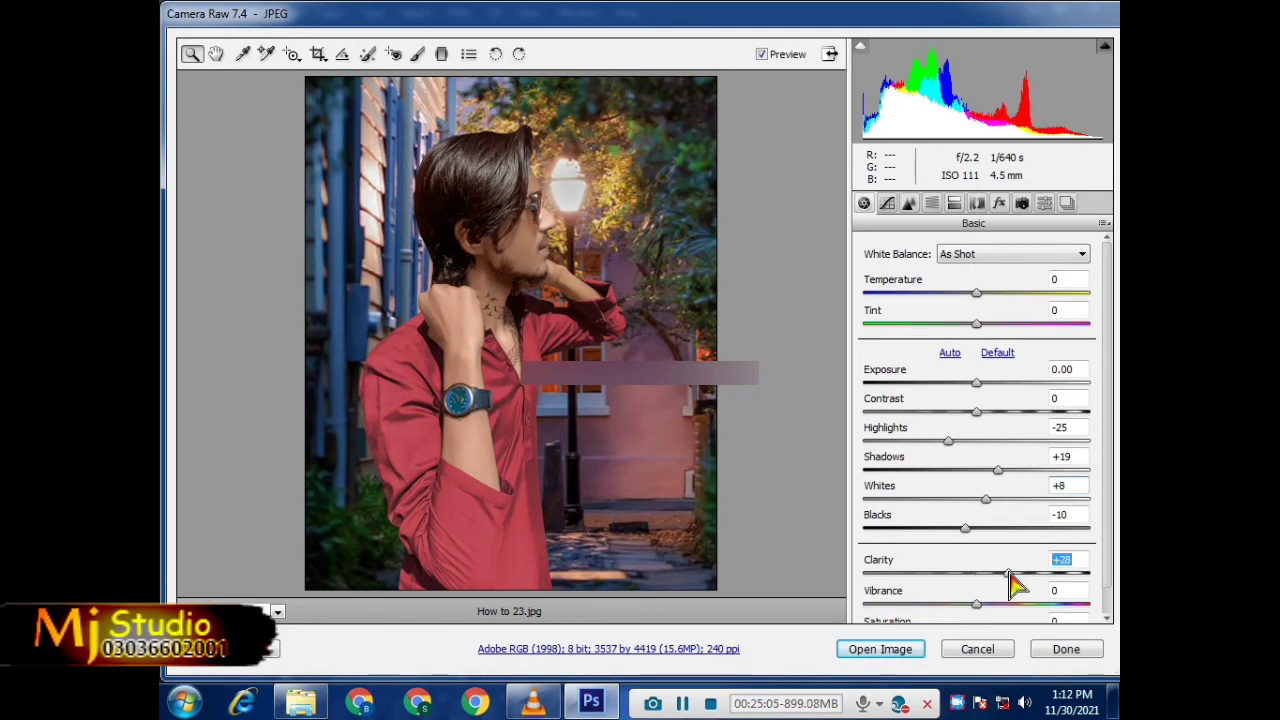
left_click(931, 203)
Step: Lower orange saturation to -18, brighten orange luminance, and lift the tone curve darks
left_click(964, 367)
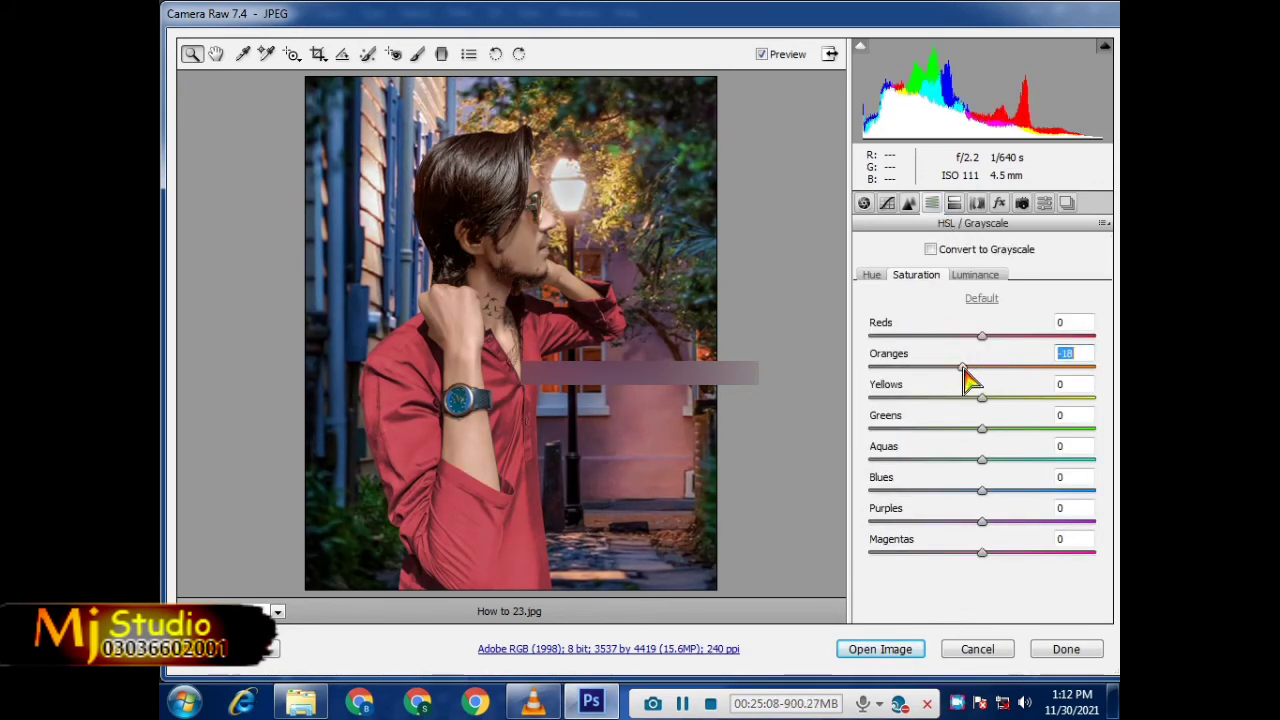
left_click(975, 275)
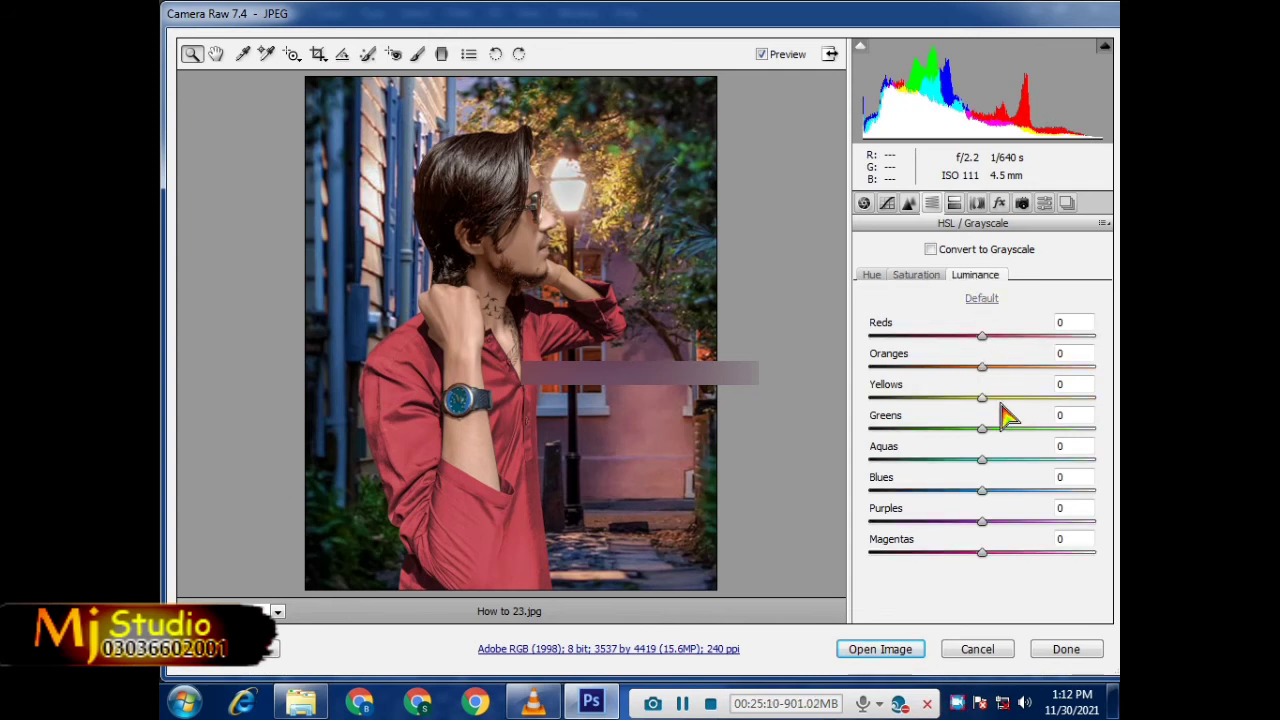
mouse_move(980, 367)
left_mouse_down()
mouse_move(1010, 367)
mouse_move(998, 375)
left_mouse_up()
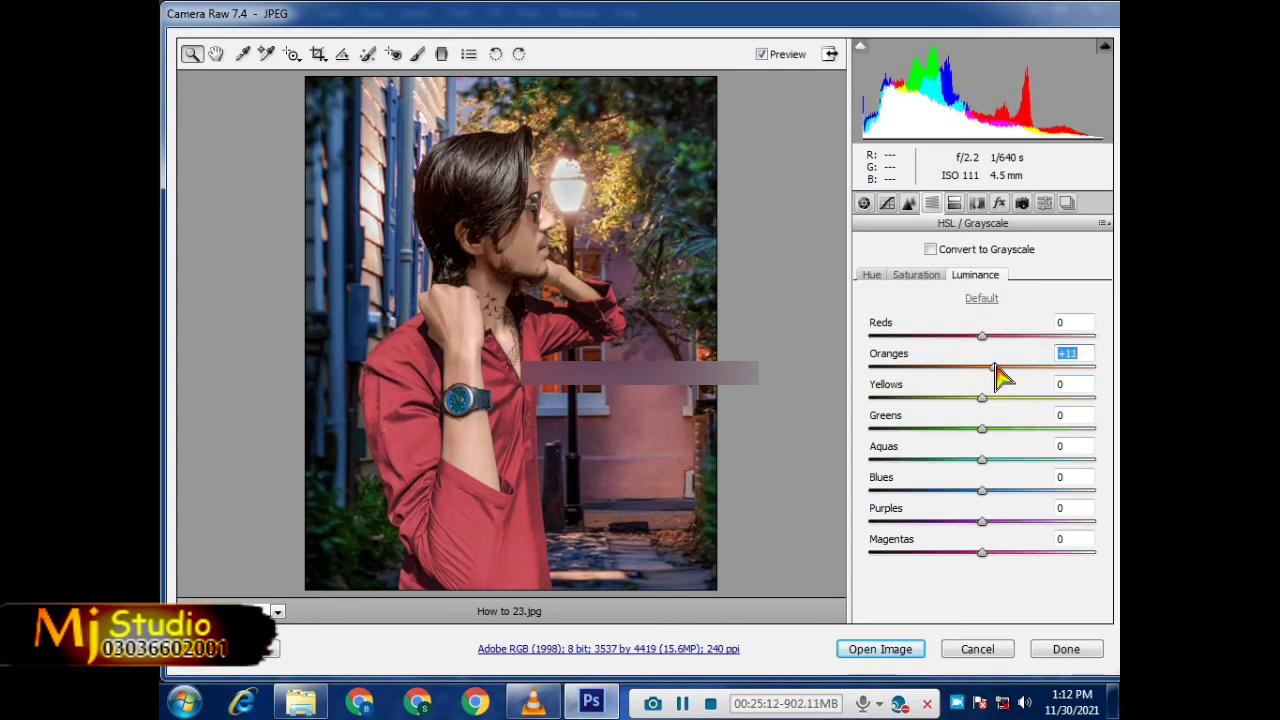
left_click(886, 203)
scroll(972, 490, "down", 1)
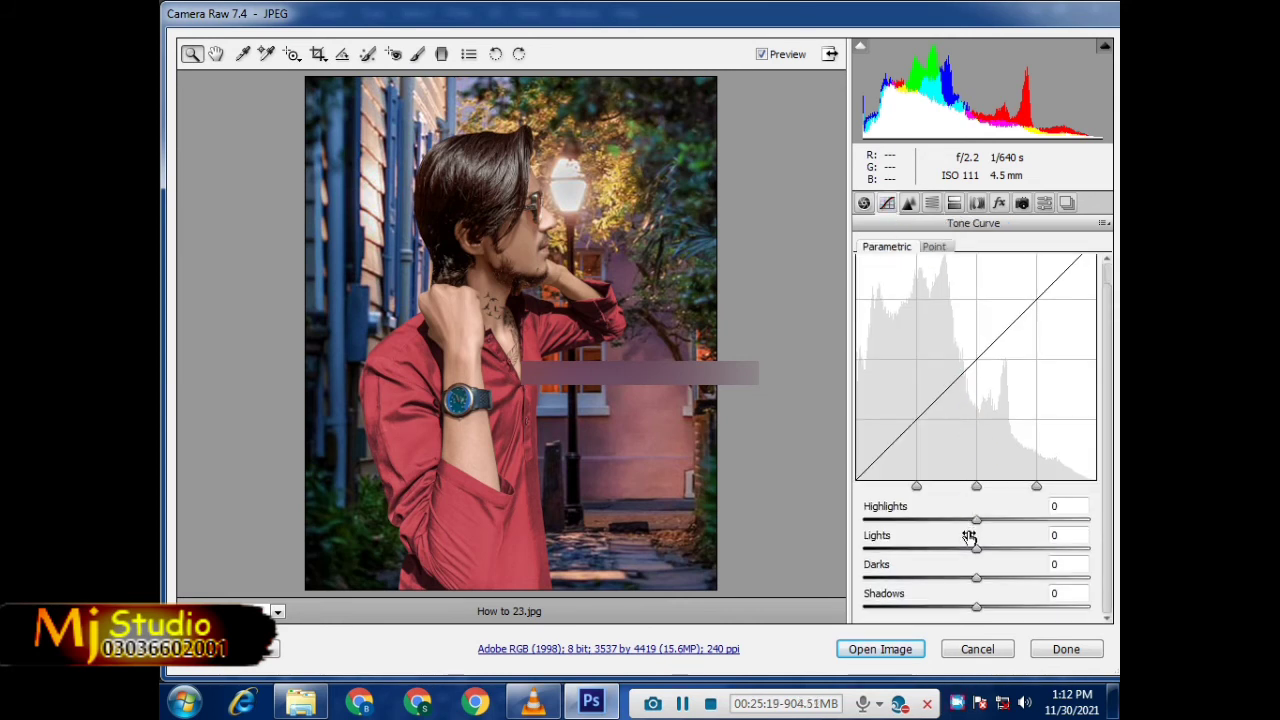
left_click_drag(978, 521, 953, 555)
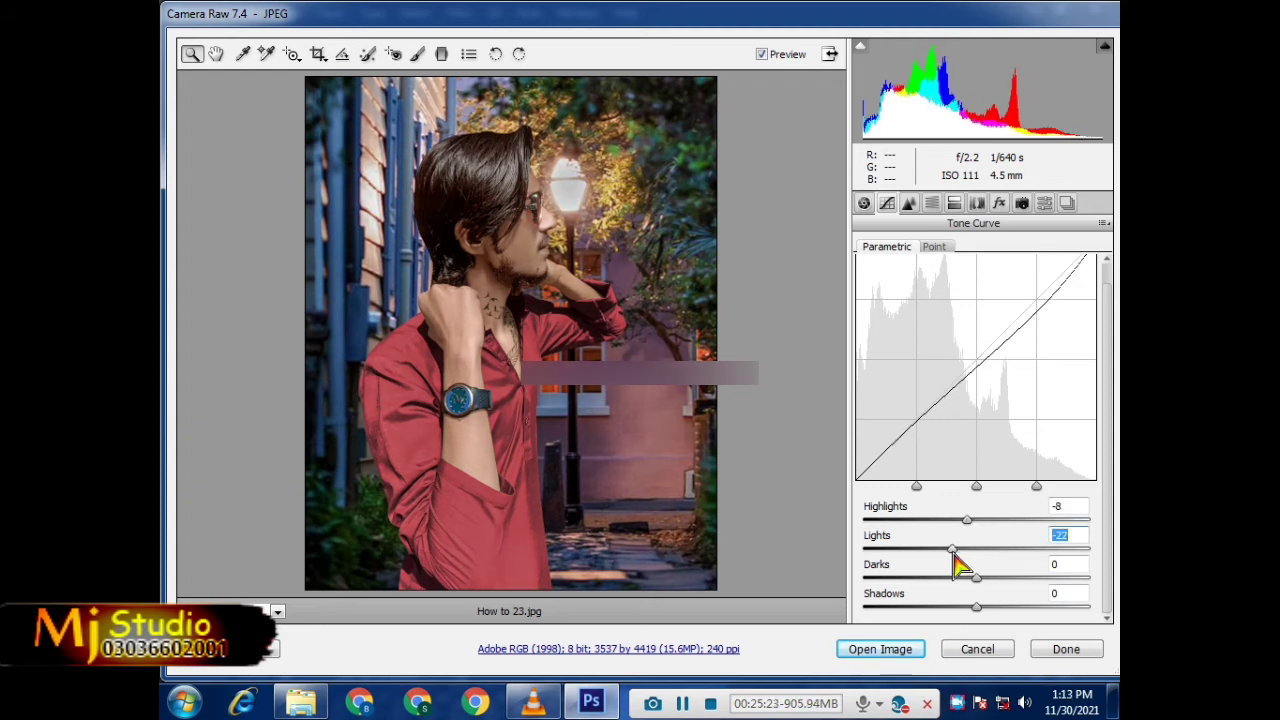
left_click(953, 579)
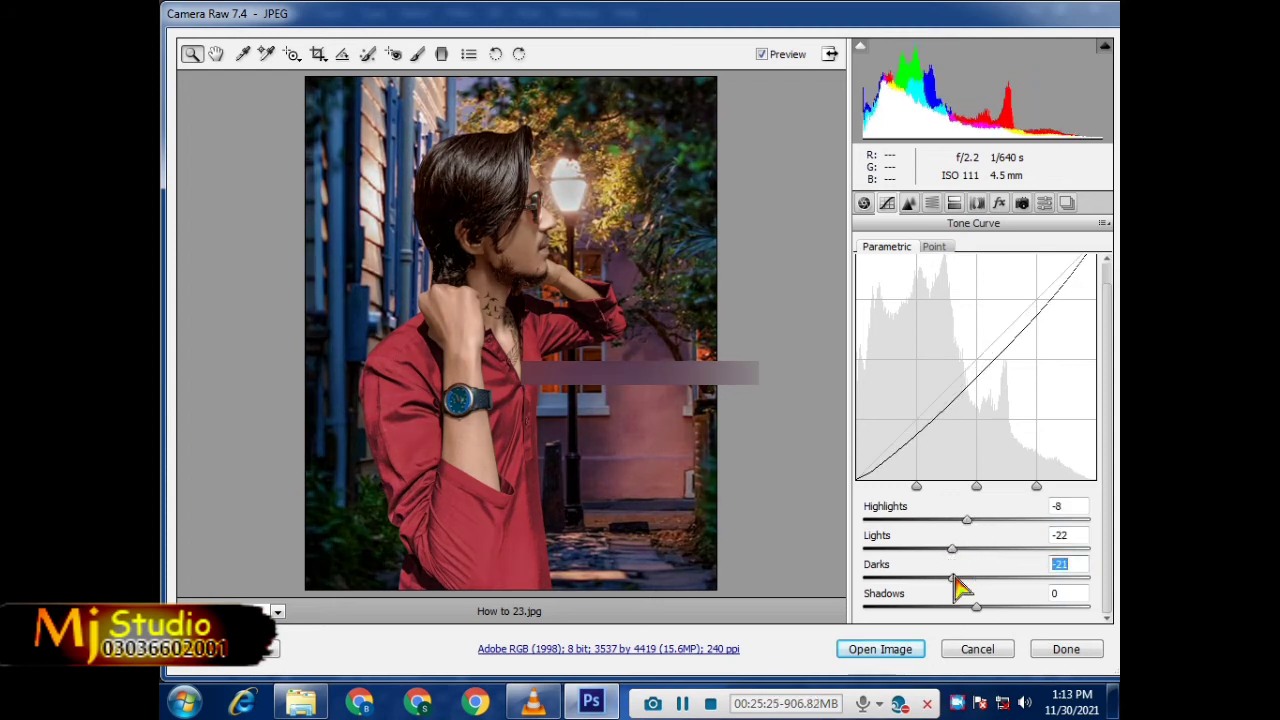
left_click_drag(953, 579, 972, 580)
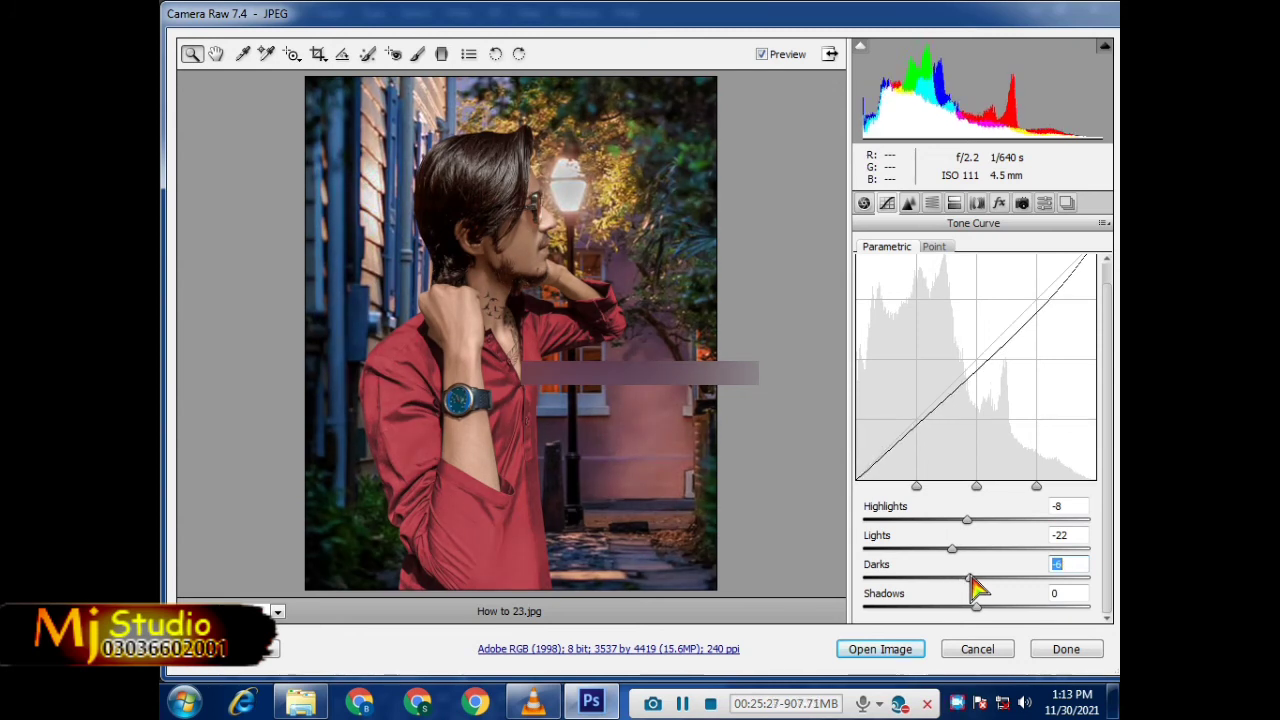
Step: Brighten oranges further, lower the Basic highlights, and add a -31 post-crop vignette
left_click(931, 204)
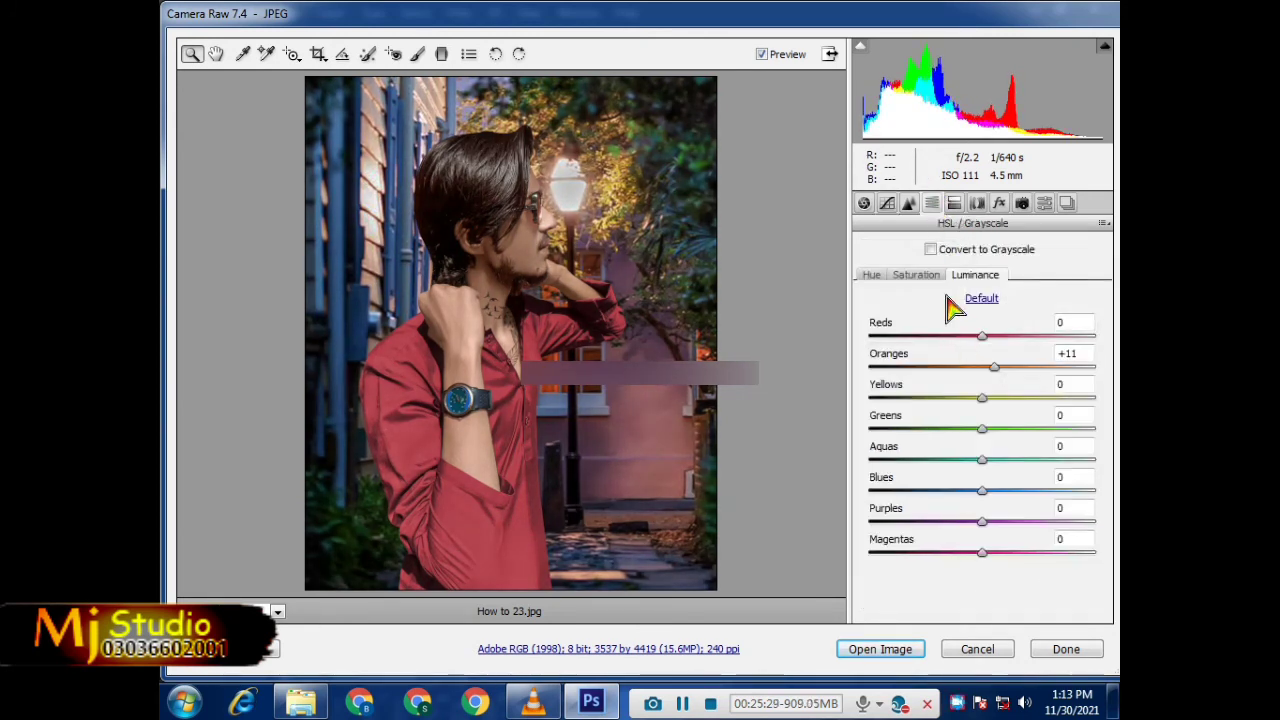
mouse_move(1015, 378)
left_mouse_down()
mouse_move(997, 375)
mouse_move(1033, 380)
left_mouse_up()
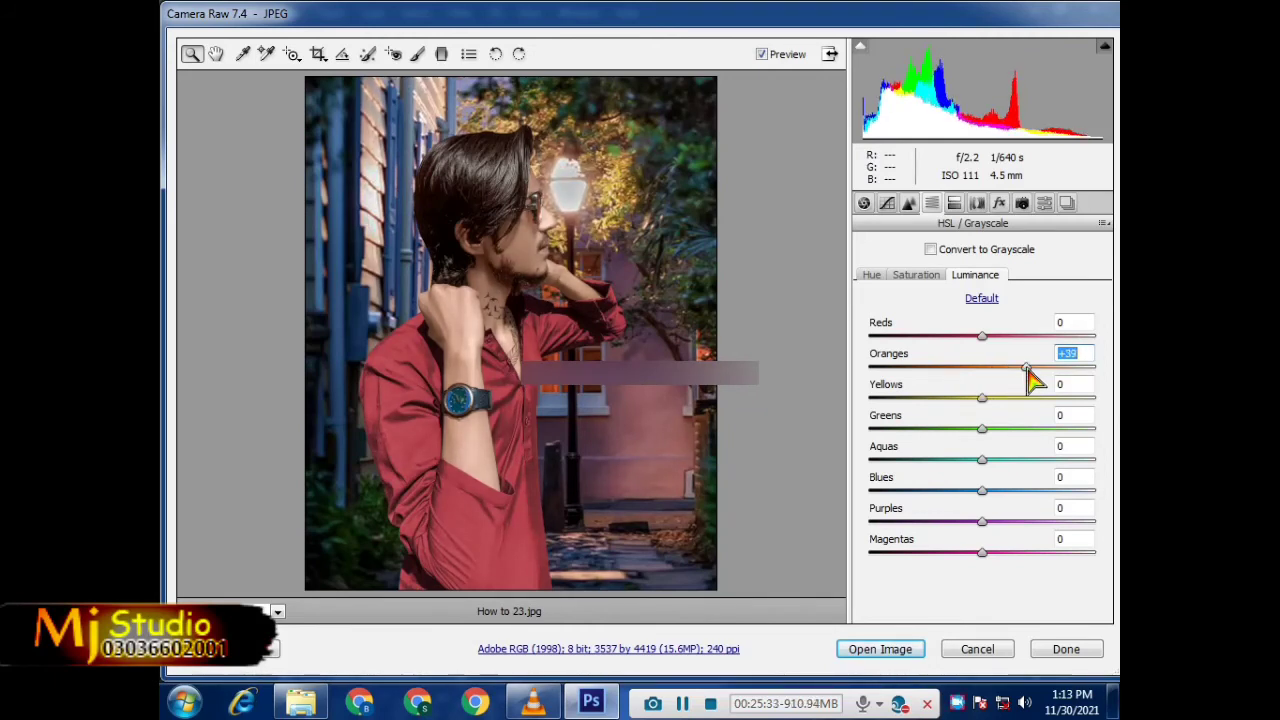
left_click(864, 203)
mouse_move(955, 445)
left_mouse_down()
mouse_move(905, 456)
mouse_move(928, 458)
left_mouse_up()
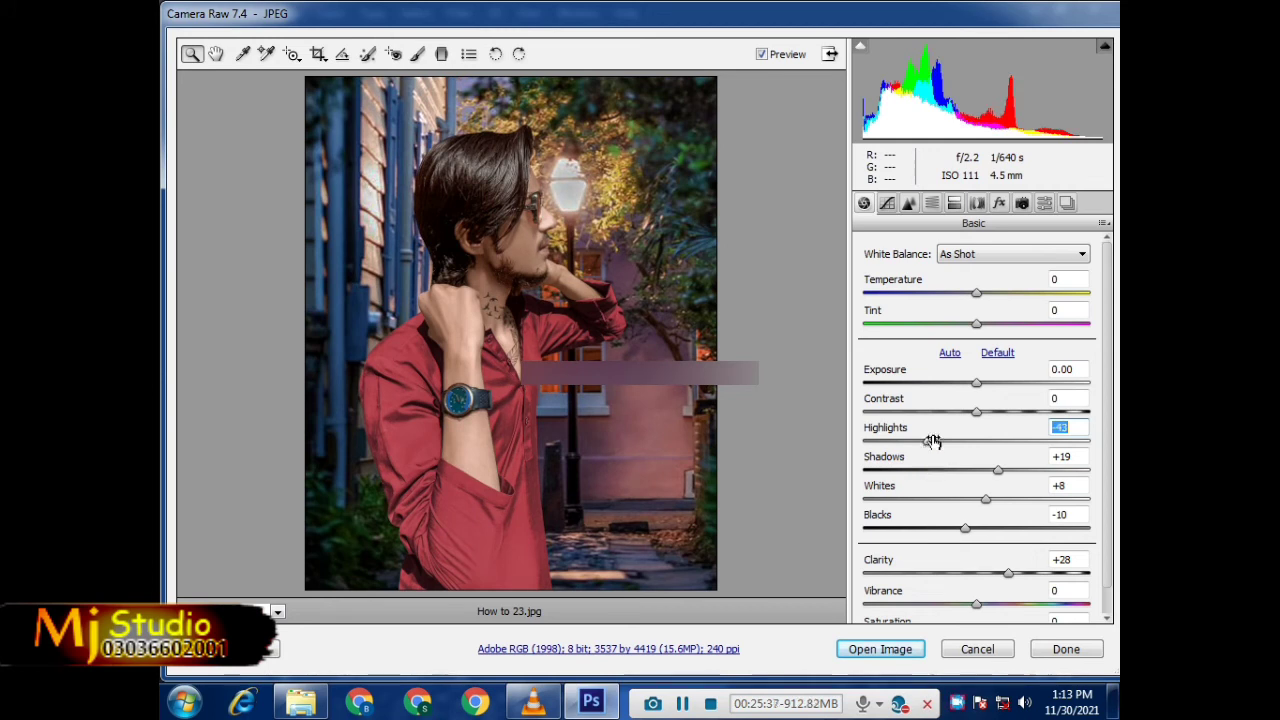
left_click(999, 203)
mouse_move(948, 452)
left_mouse_down()
mouse_move(963, 447)
mouse_move(949, 450)
left_mouse_up()
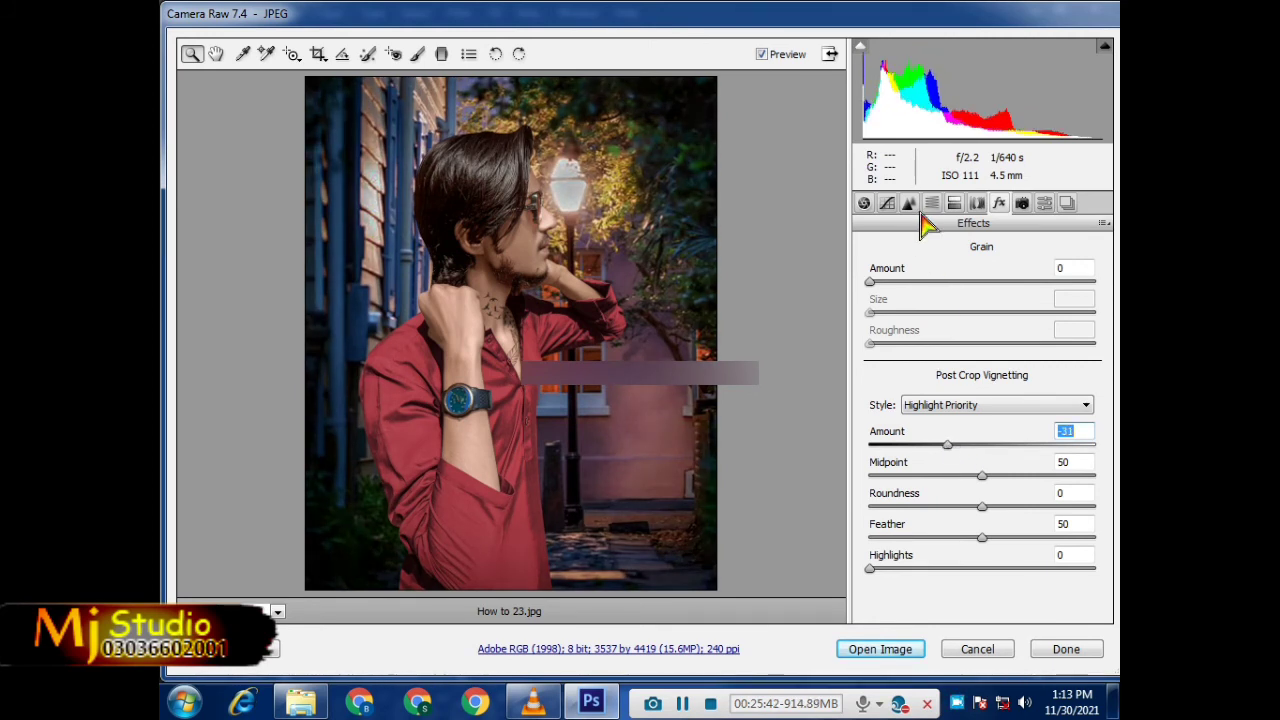
Step: Add split toning with tinted highlights and shadows and balance shifted toward highlights
left_click(954, 205)
left_click(889, 309)
mouse_move(876, 287)
left_mouse_down()
mouse_move(1020, 286)
mouse_move(951, 282)
left_mouse_up()
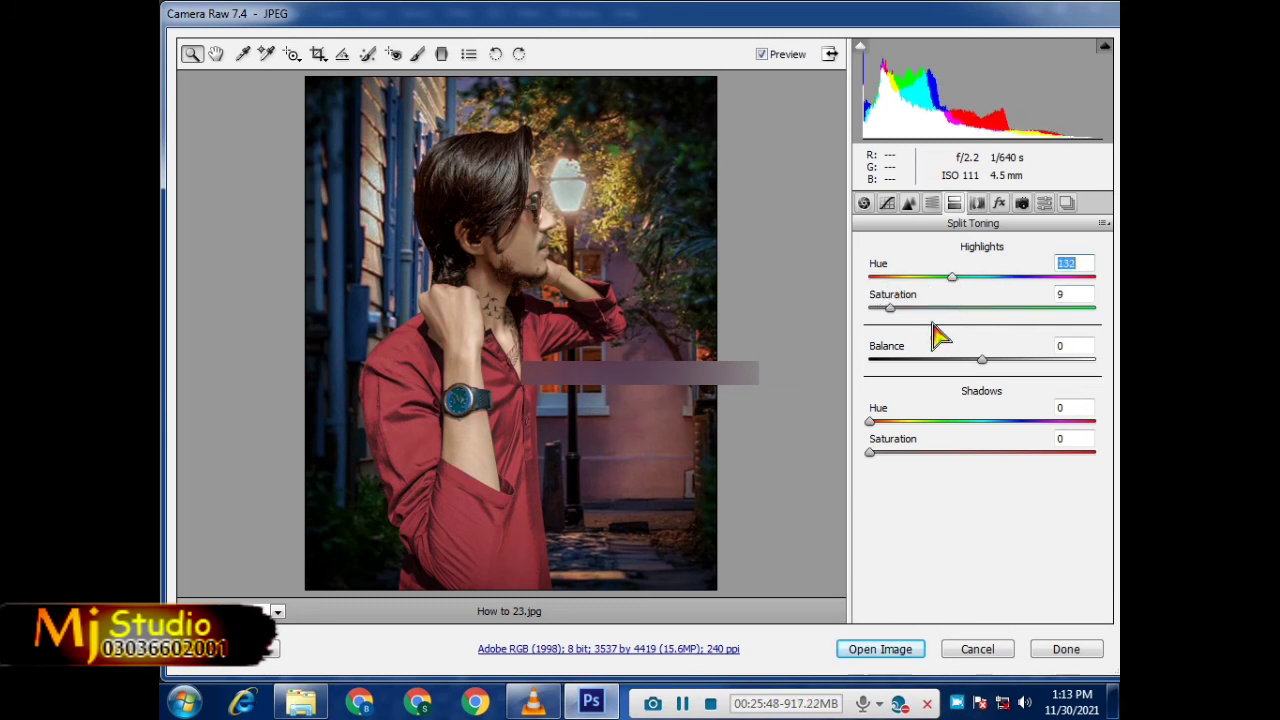
left_click(897, 452)
left_click_drag(870, 421, 1050, 421)
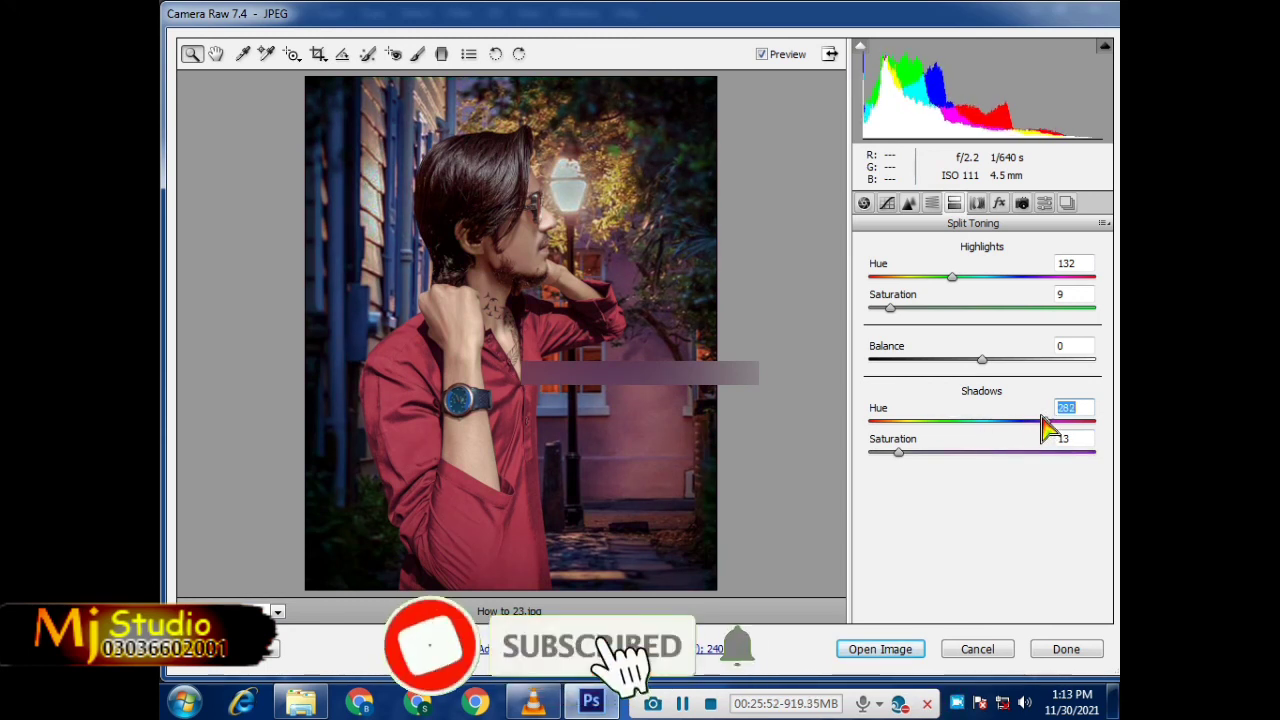
key("Up")
key("Up")
key("Up")
mouse_move(1075, 427)
left_mouse_down()
mouse_move(931, 433)
mouse_move(1065, 440)
left_mouse_up()
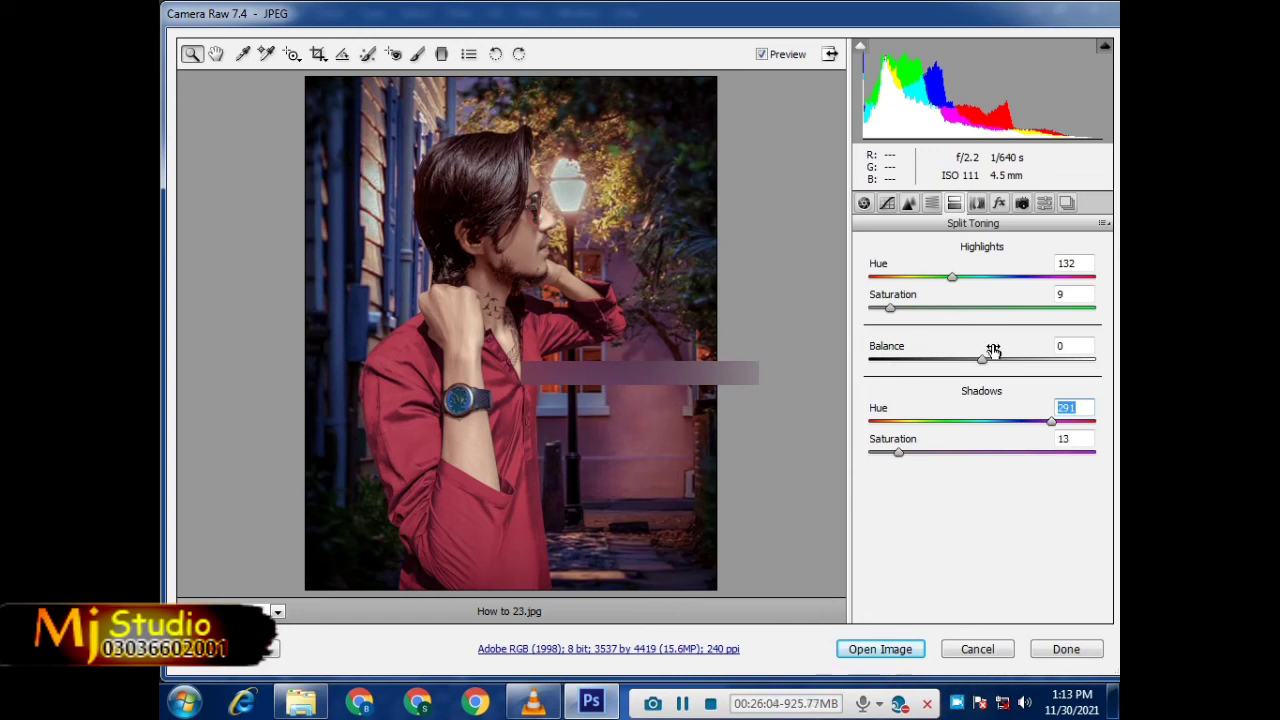
mouse_move(982, 362)
left_mouse_down()
mouse_move(1034, 362)
mouse_move(1009, 372)
left_mouse_up()
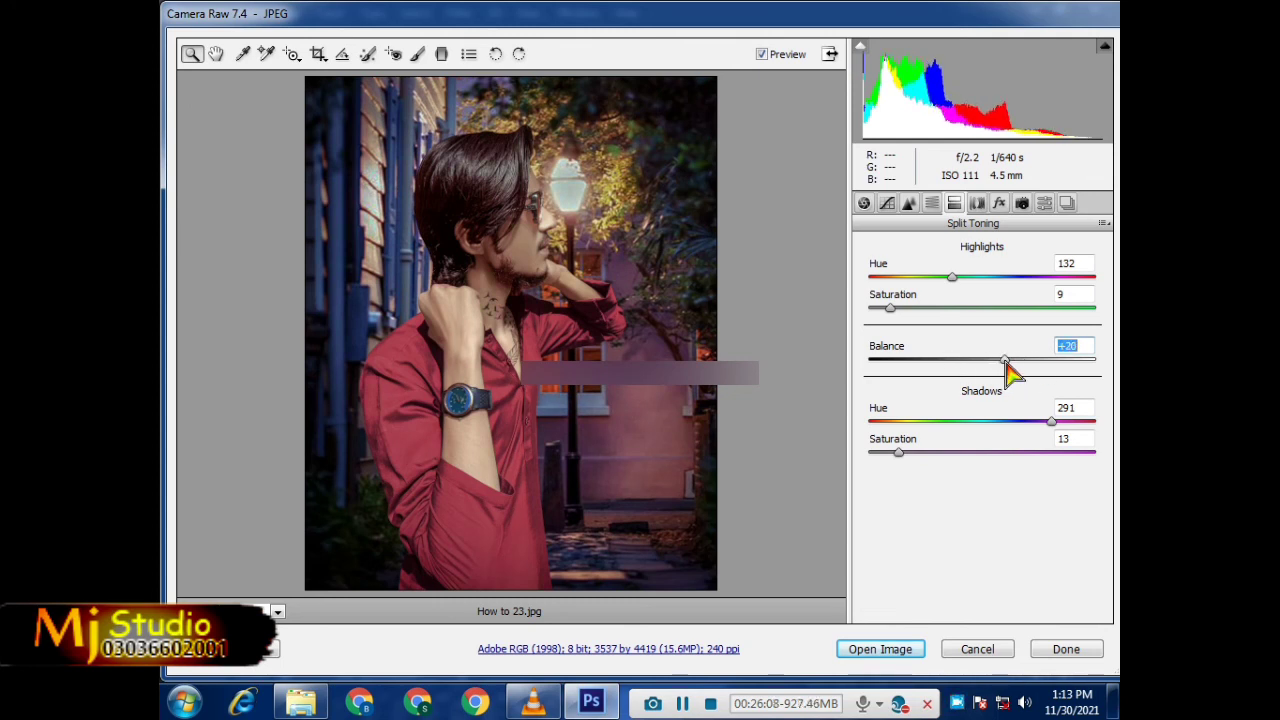
left_click_drag(953, 285, 993, 290)
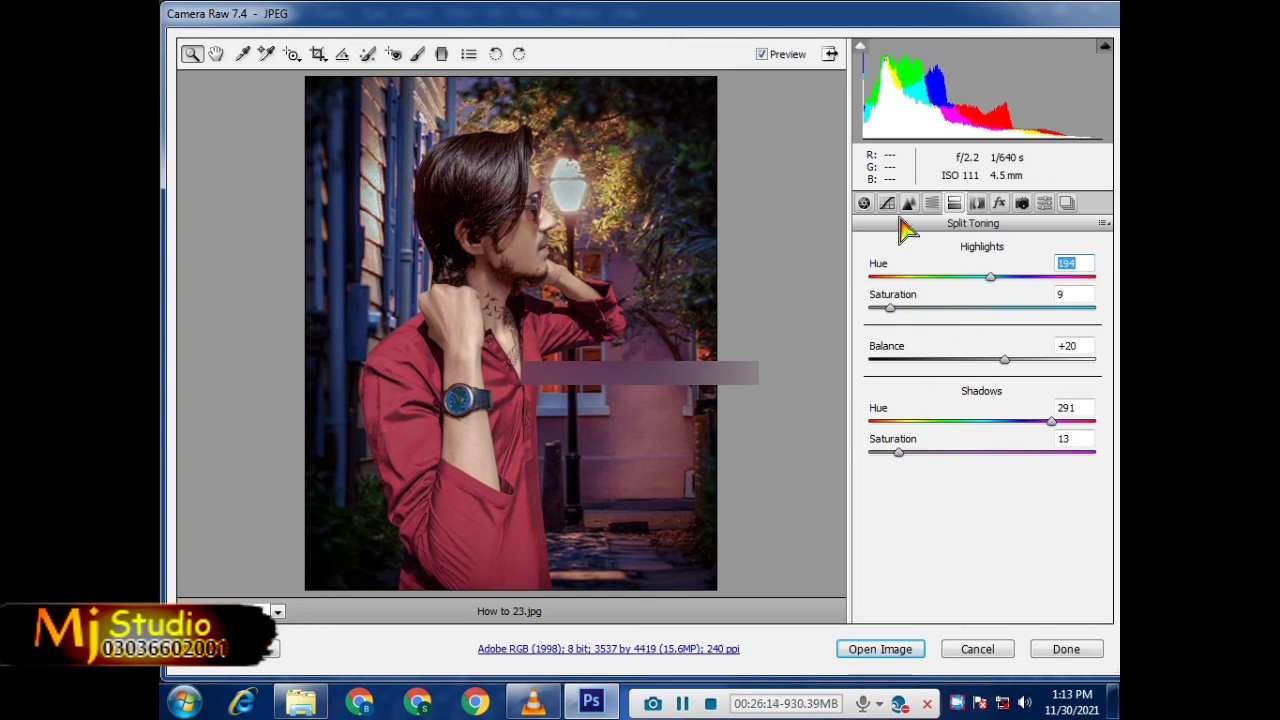
Step: Cool the white balance temperature and accept the grade with Open Image
left_click(864, 203)
left_click(1071, 282)
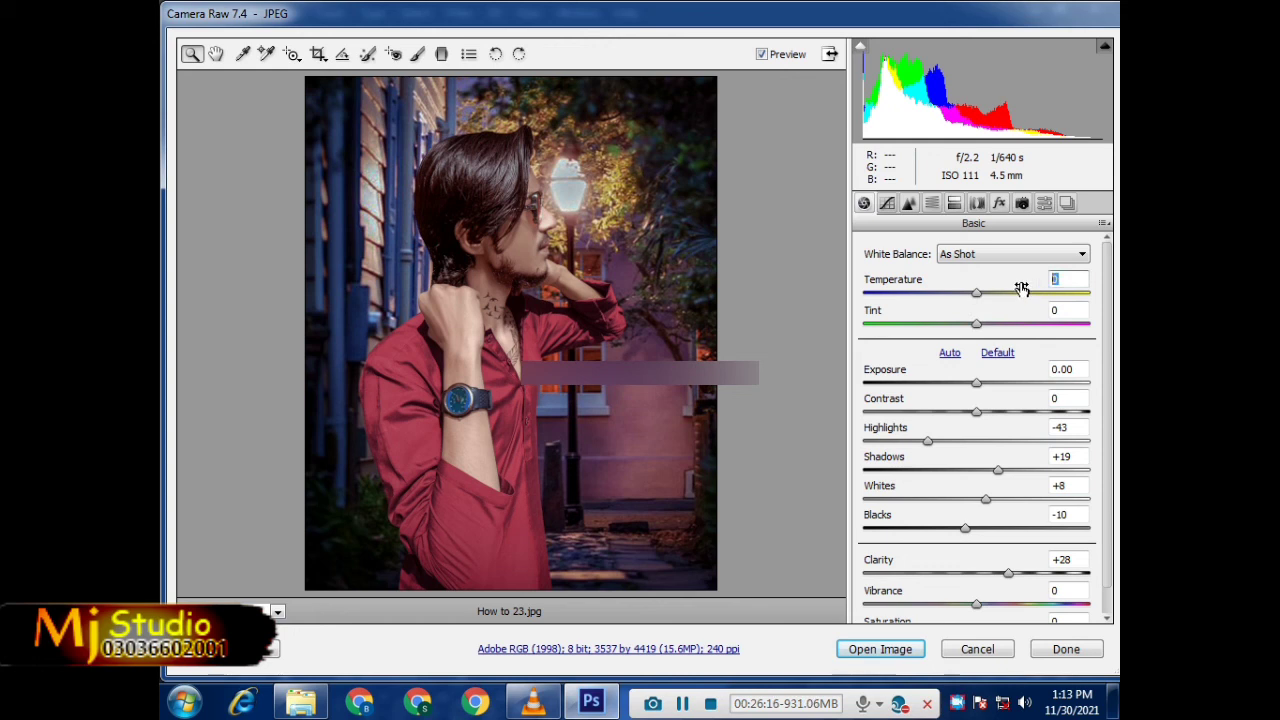
type("3")
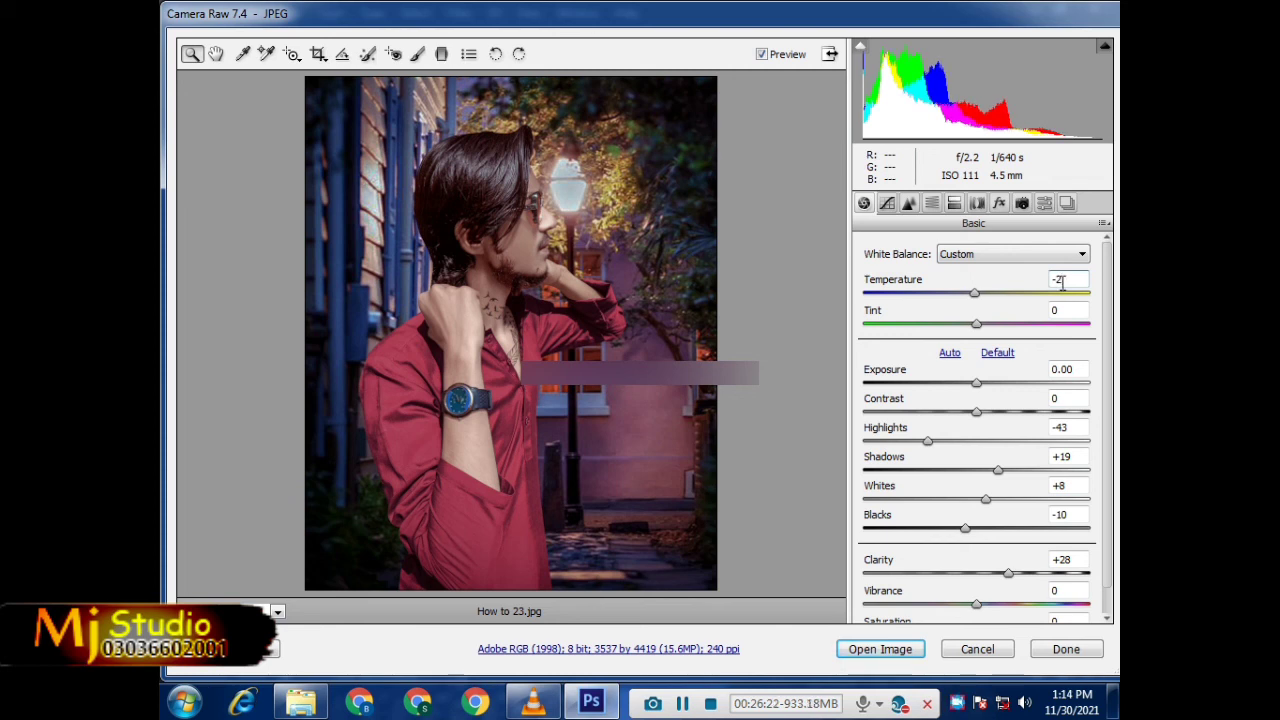
left_click(890, 650)
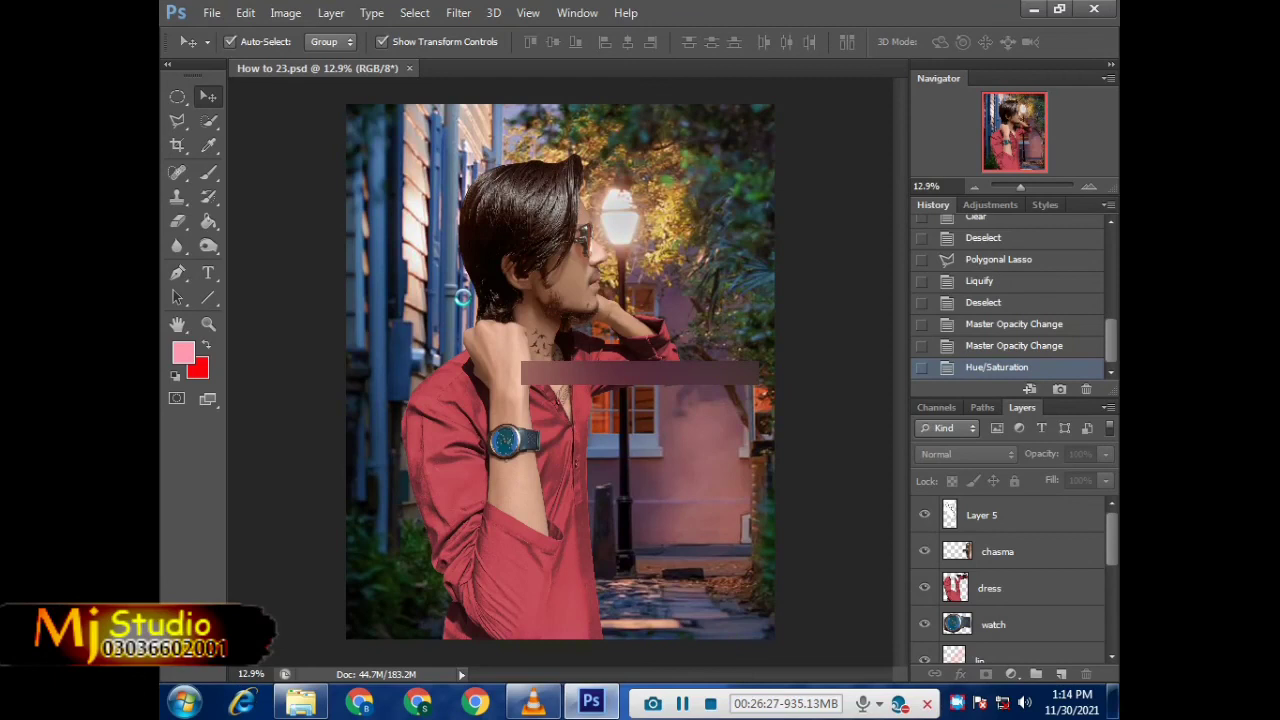
Step: Open the graded How to 23.jpg, keeping its embedded colour profile
key("ctrl+shift+a")
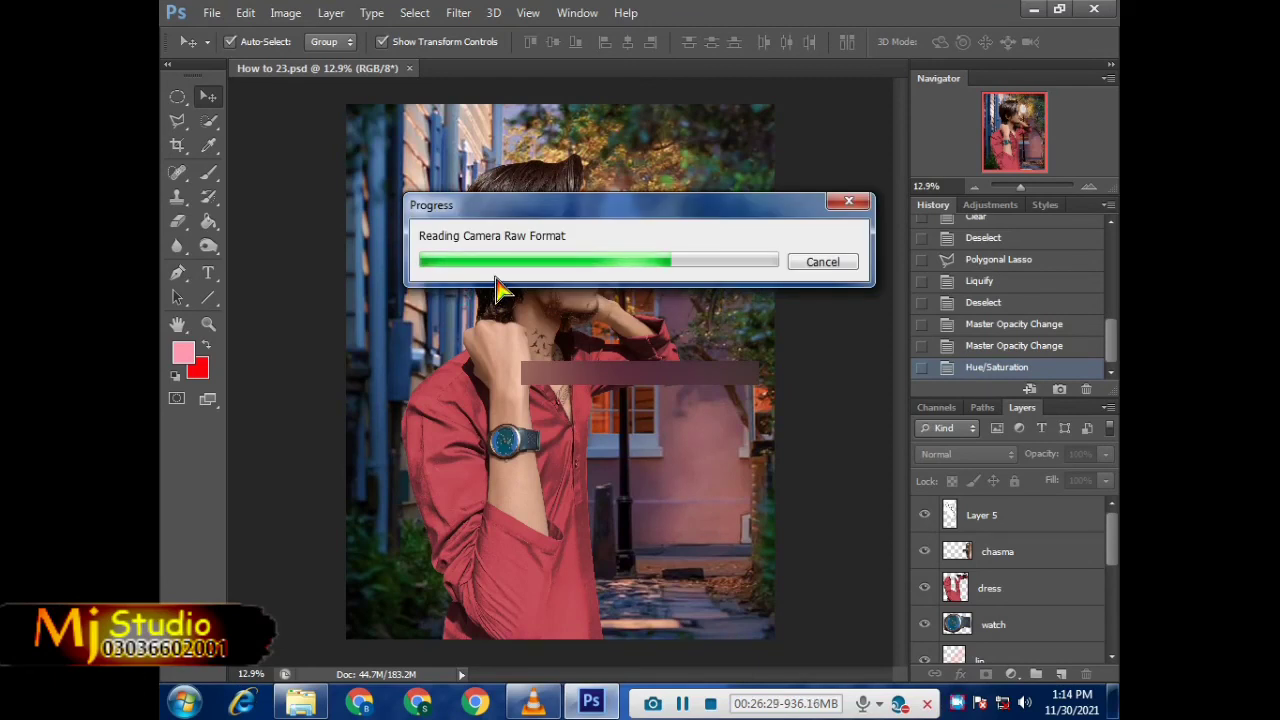
left_click(516, 288)
left_click(696, 380)
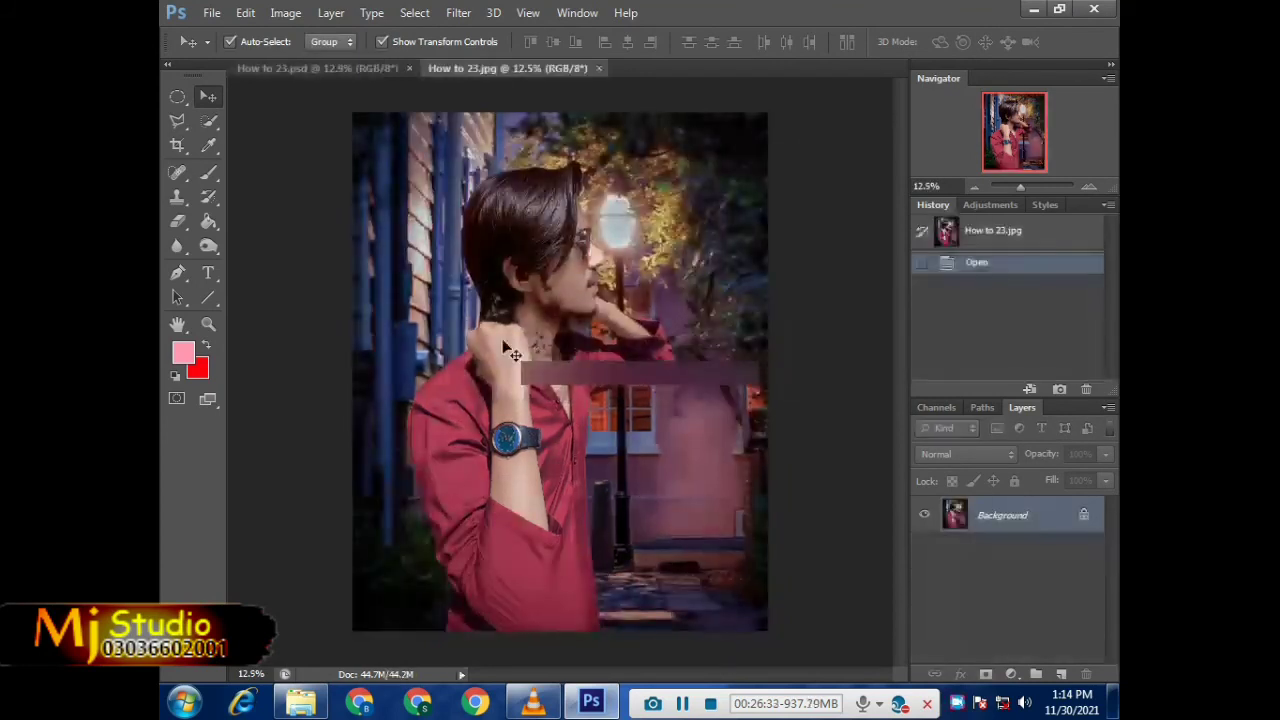
Step: Drag the graded image into How to 23.psd as new Layer 7
mouse_move(498, 342)
left_mouse_down()
mouse_move(304, 67)
mouse_move(582, 334)
mouse_move(605, 335)
mouse_move(600, 347)
left_mouse_up()
key("ctrl+t")
key("Return")
scroll(383, 165, "up", 3)
scroll(350, 200, "up", 2)
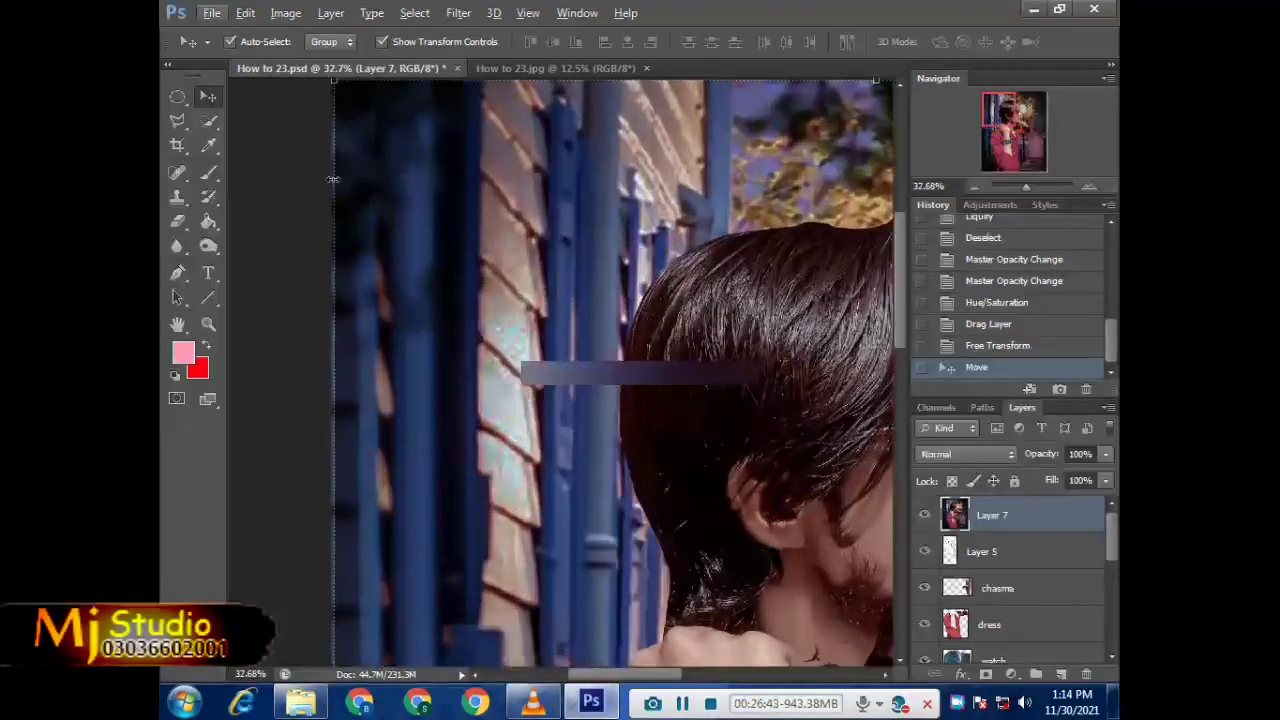
scroll(345, 240, "up", 2)
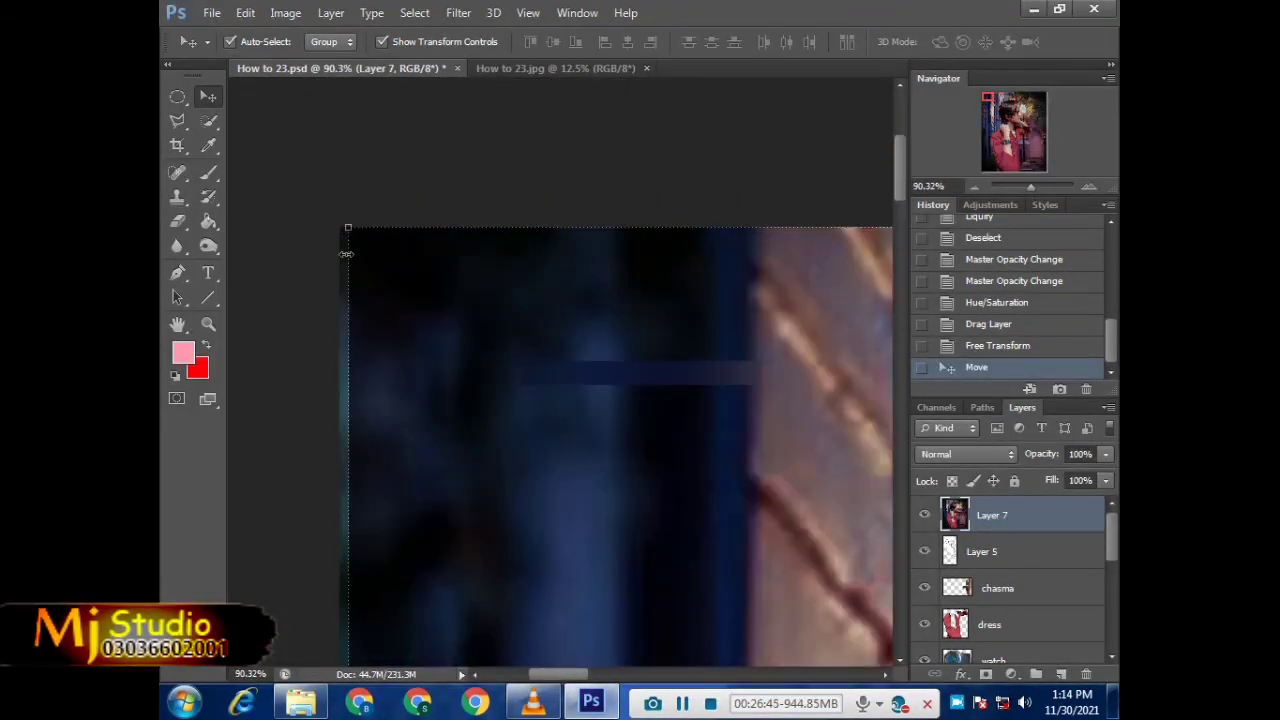
Step: Nudge Layer 7 two steps left to align it, then close the JPG
key("ctrl+t")
key("Left")
key("Left")
key("Left")
key("Left")
key("Left")
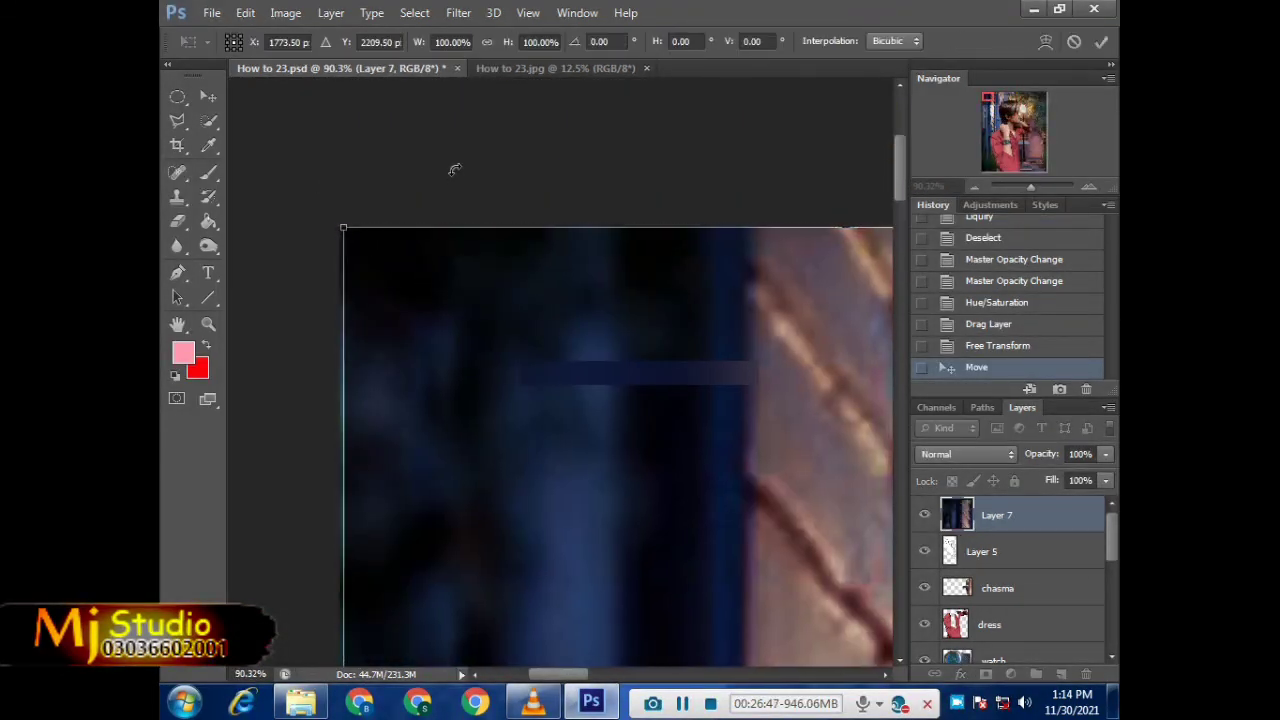
key("Left")
key("Left")
key("Left")
key("Left")
key("Left")
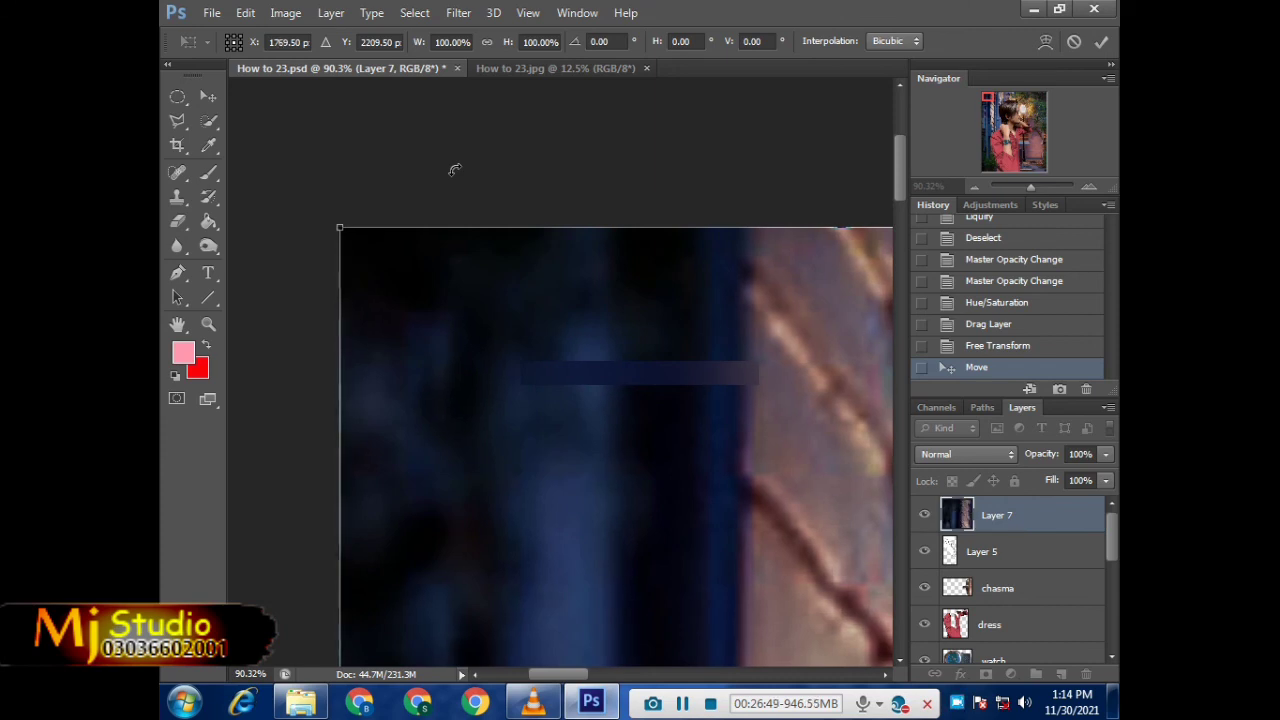
key("Return")
scroll(366, 191, "down", 3)
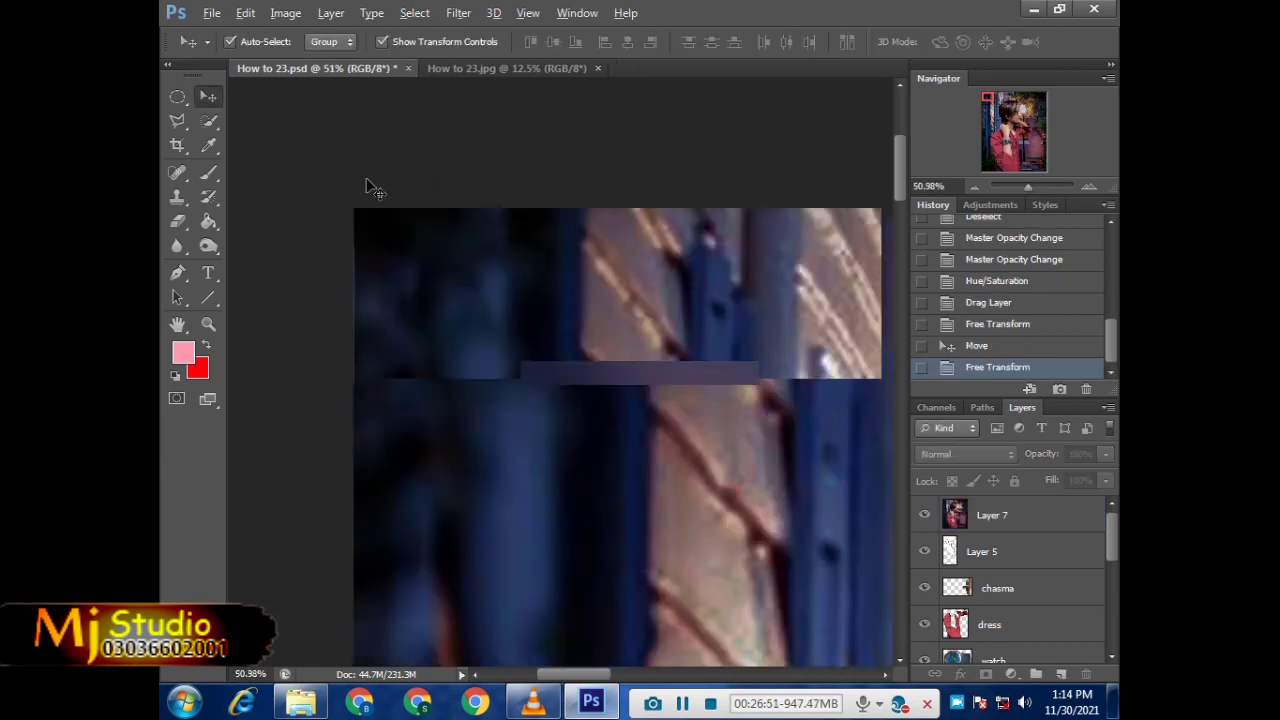
scroll(366, 191, "down", 3)
scroll(370, 190, "down", 2)
scroll(548, 190, "up", 2)
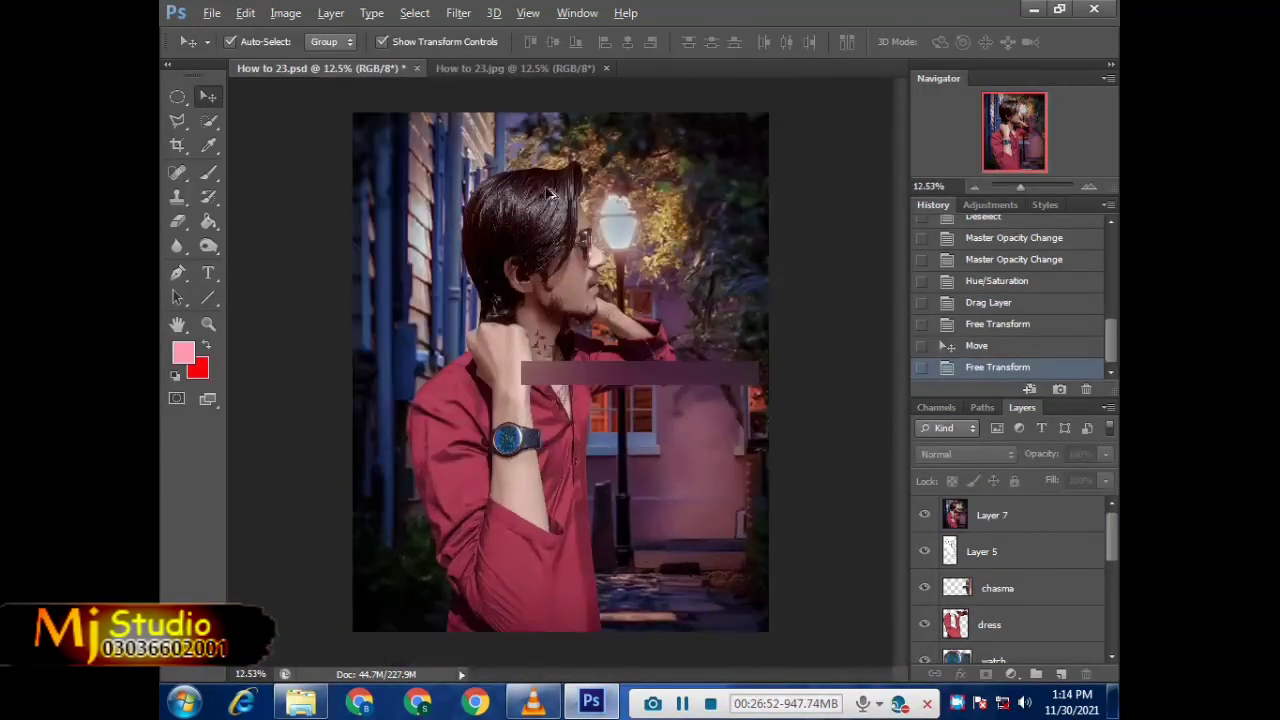
left_click(607, 68)
Step: Close How to 23.jpg without saving and select Layer 7
key("Return")
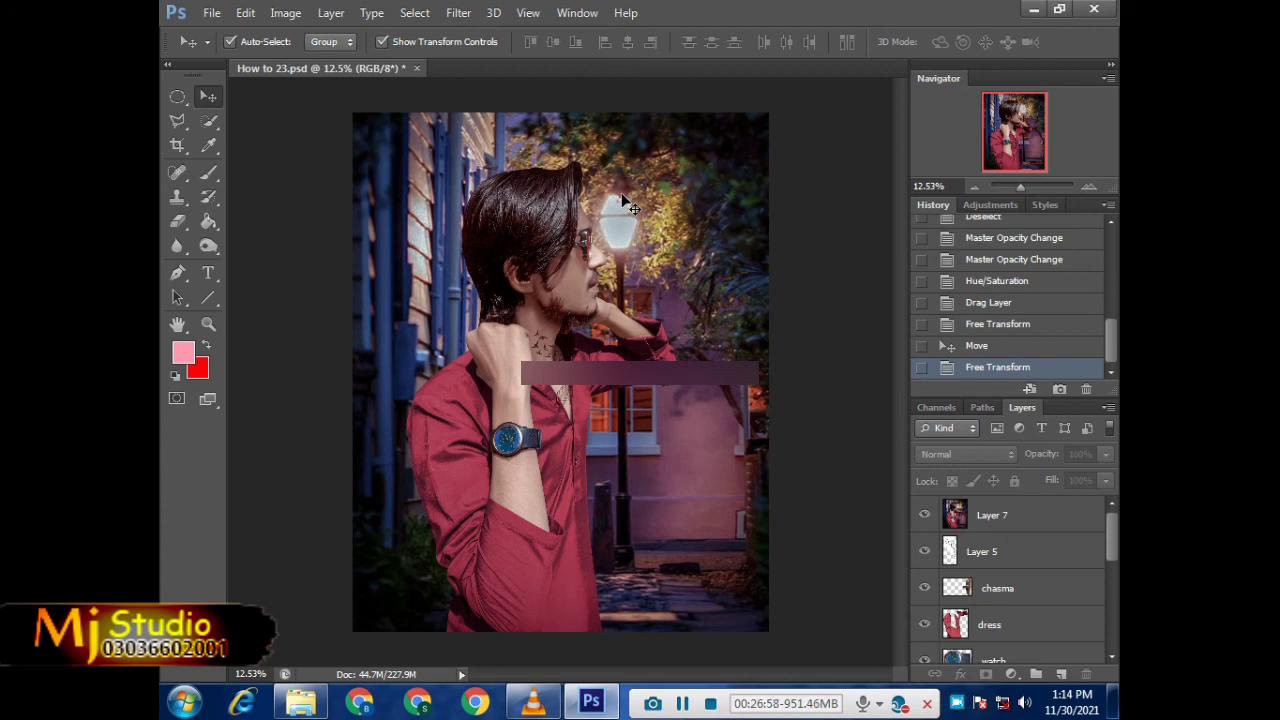
left_click(594, 414)
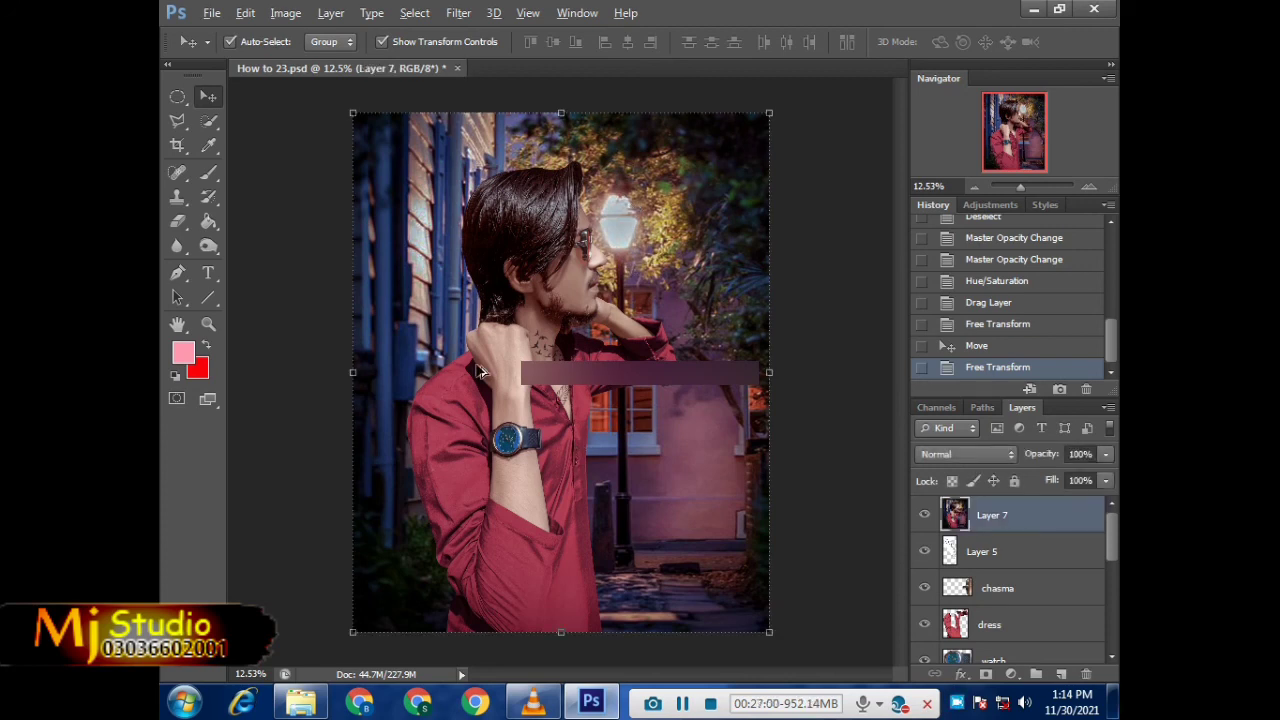
scroll(480, 372, "up", 2)
left_click_drag(450, 360, 500, 285)
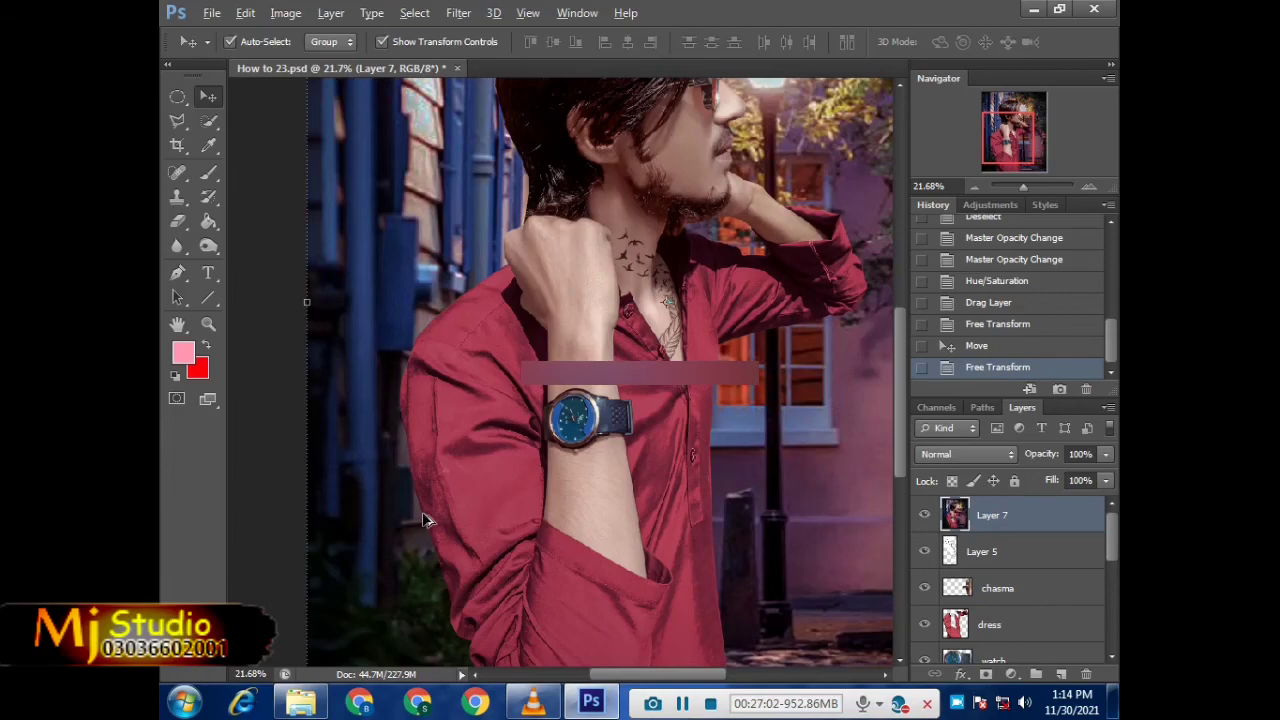
Step: Soften the rough sleeve and hair edges on Layer 7 with the Blur tool
key("ctrl+0")
left_click(177, 245)
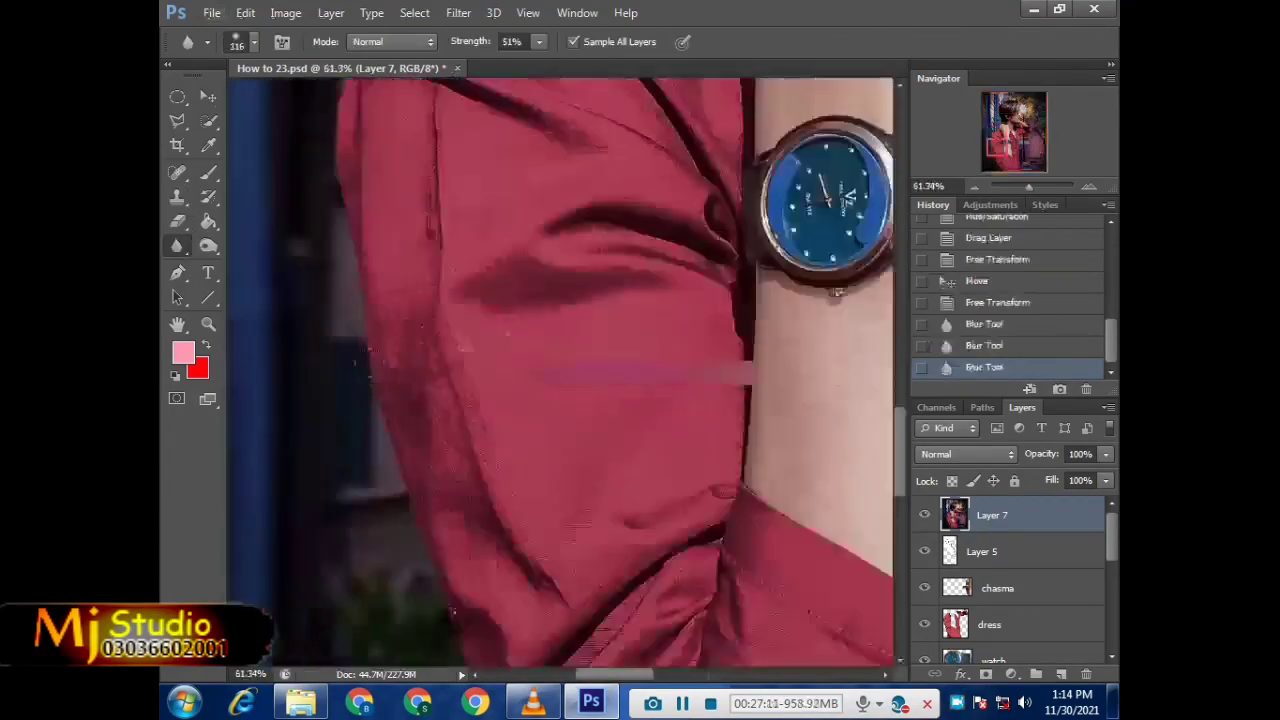
left_click_drag(560, 300, 588, 158)
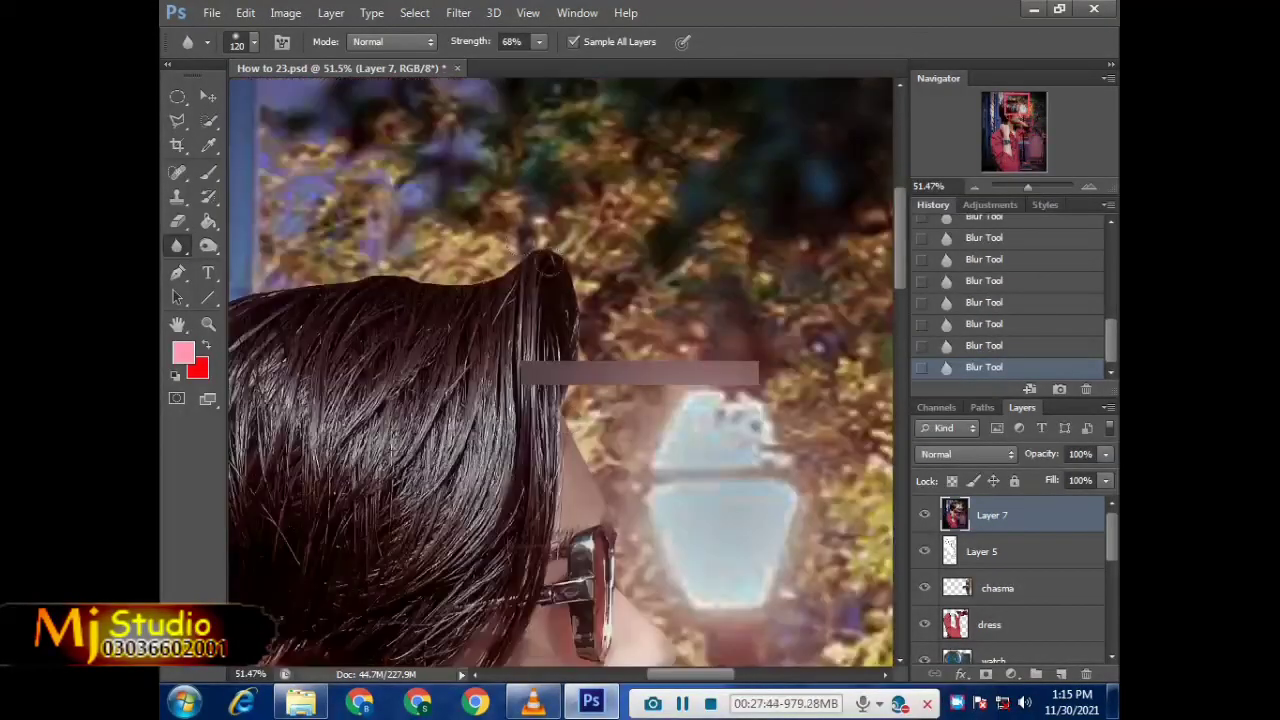